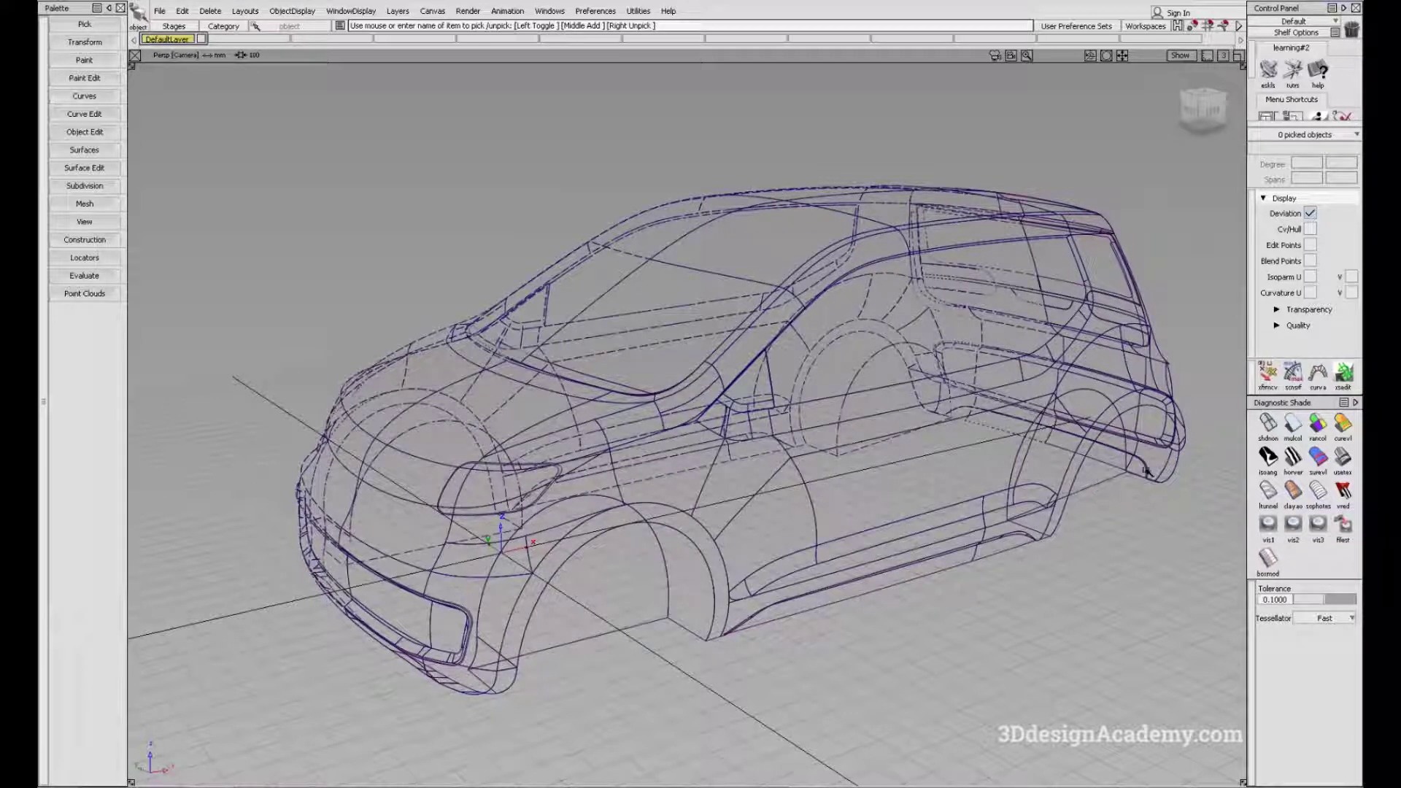
Apply the Multi Color diagnostic shader to the whole car body.
{"action": "left_click", "coordinate": [1292, 426]}
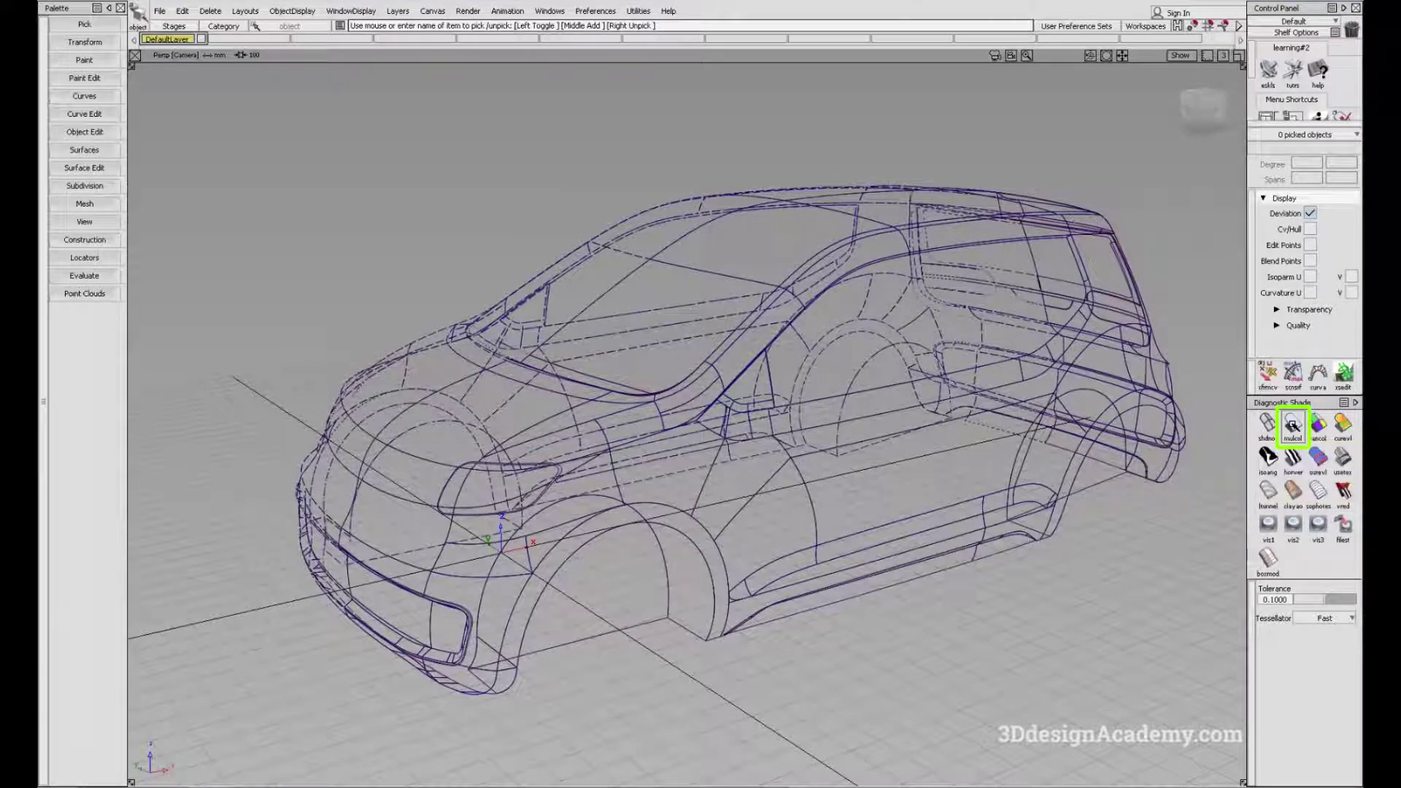
{"action": "left_click", "coordinate": [1291, 425]}
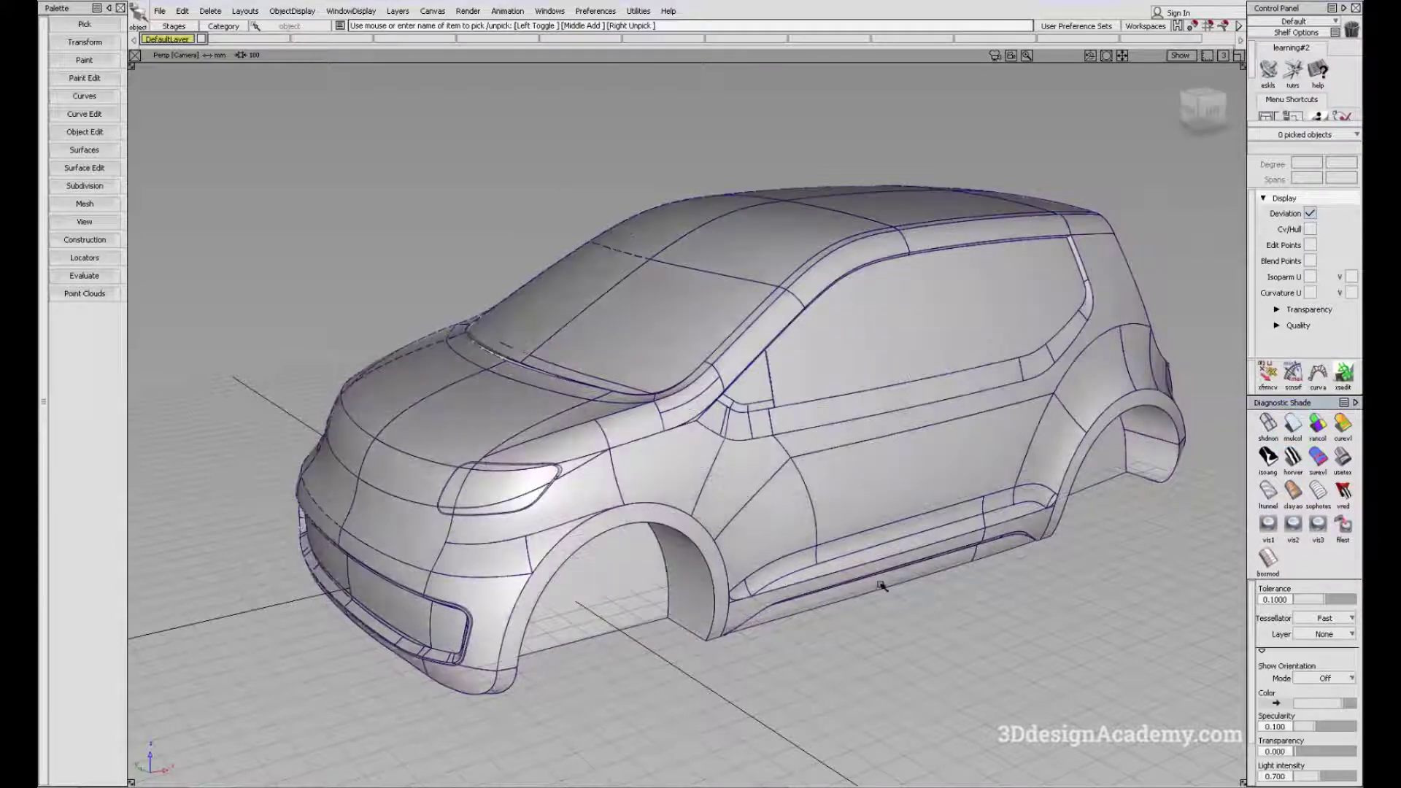
{"action": "left_click_drag", "start_coordinate": [939, 486], "coordinate": [870, 464], "text": "alt+shift"}
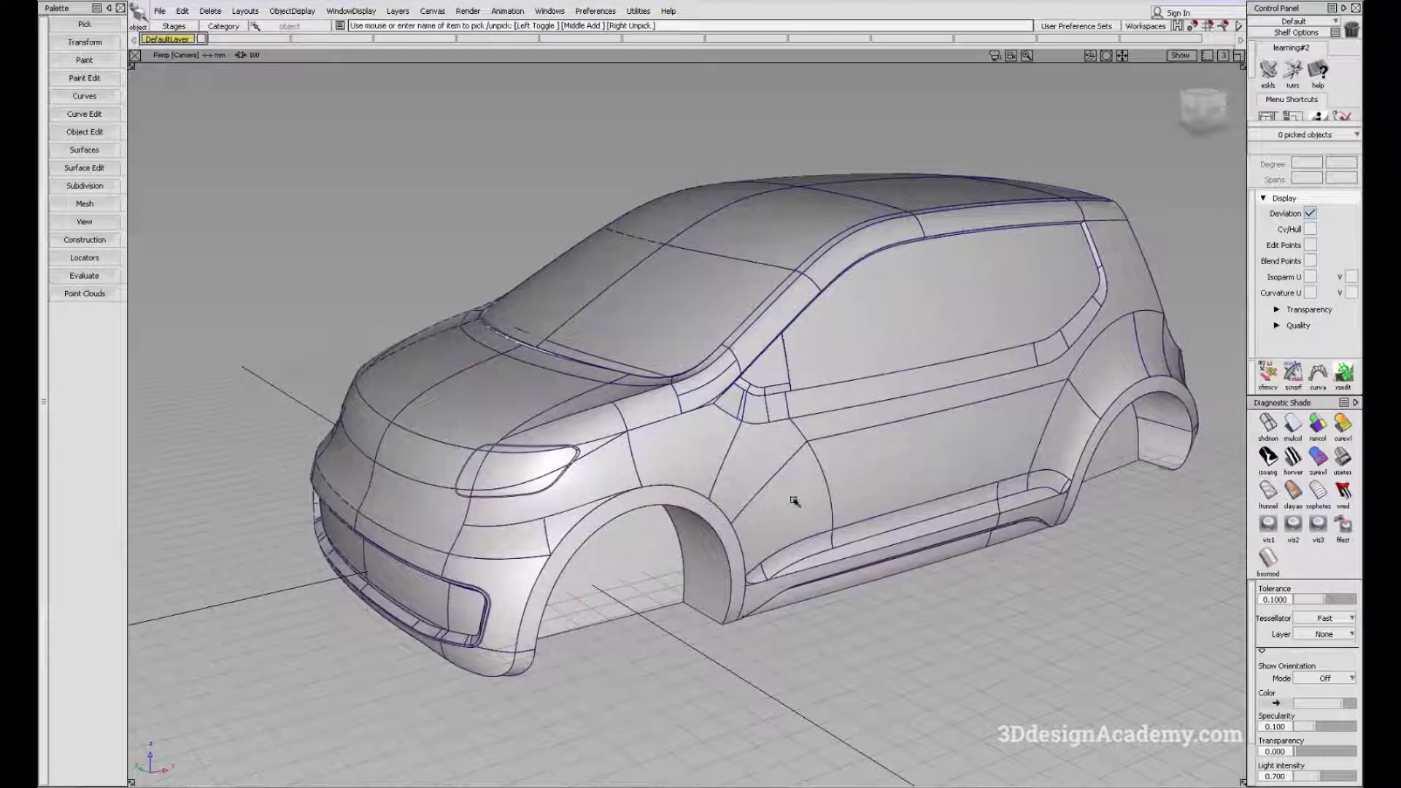
{"action": "left_click_drag", "start_coordinate": [507, 548], "coordinate": [583, 533], "text": "alt+shift"}
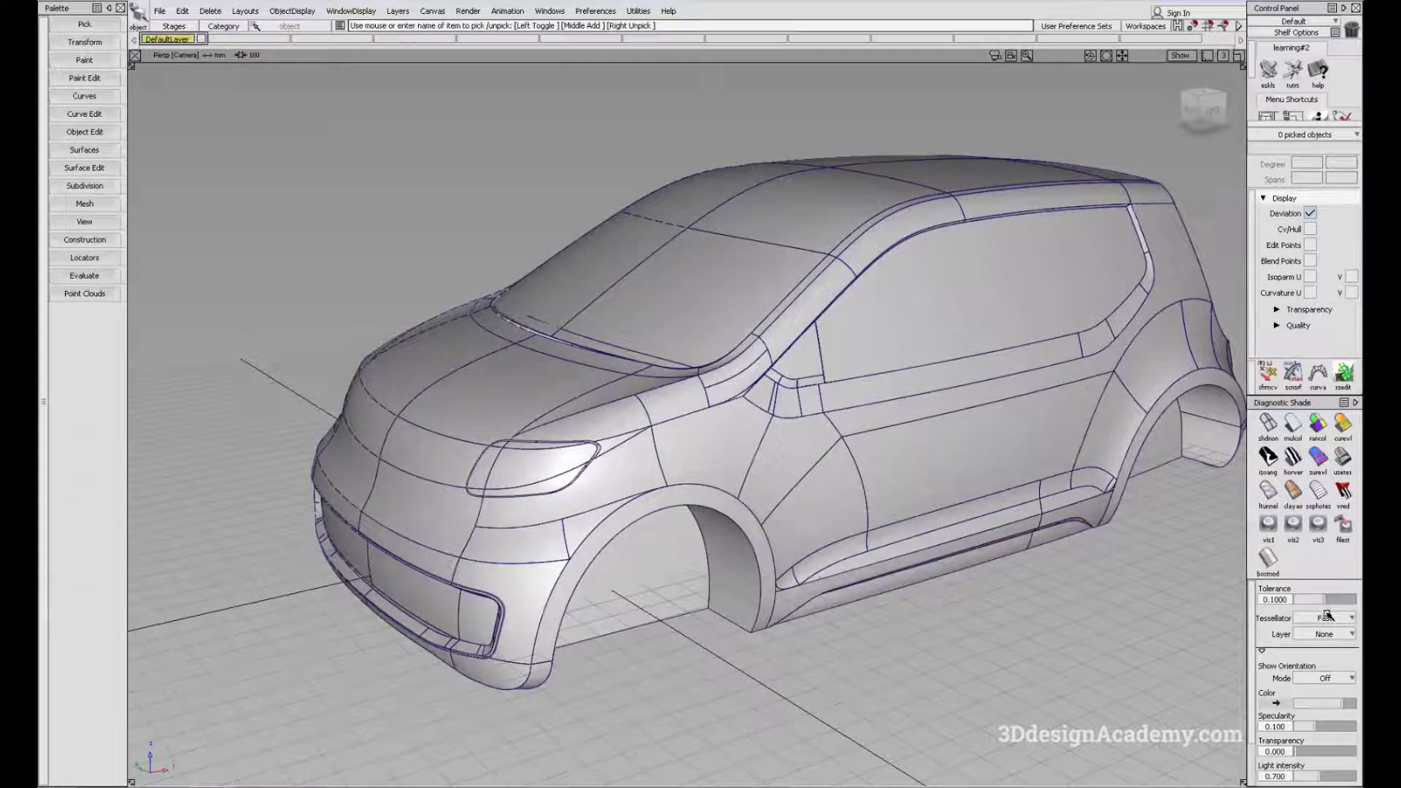
Refine the shading quality by setting the tolerance to 0.0100 and the tessellator to Accurate.
{"action": "left_click_drag", "start_coordinate": [1322, 601], "coordinate": [1120, 622]}
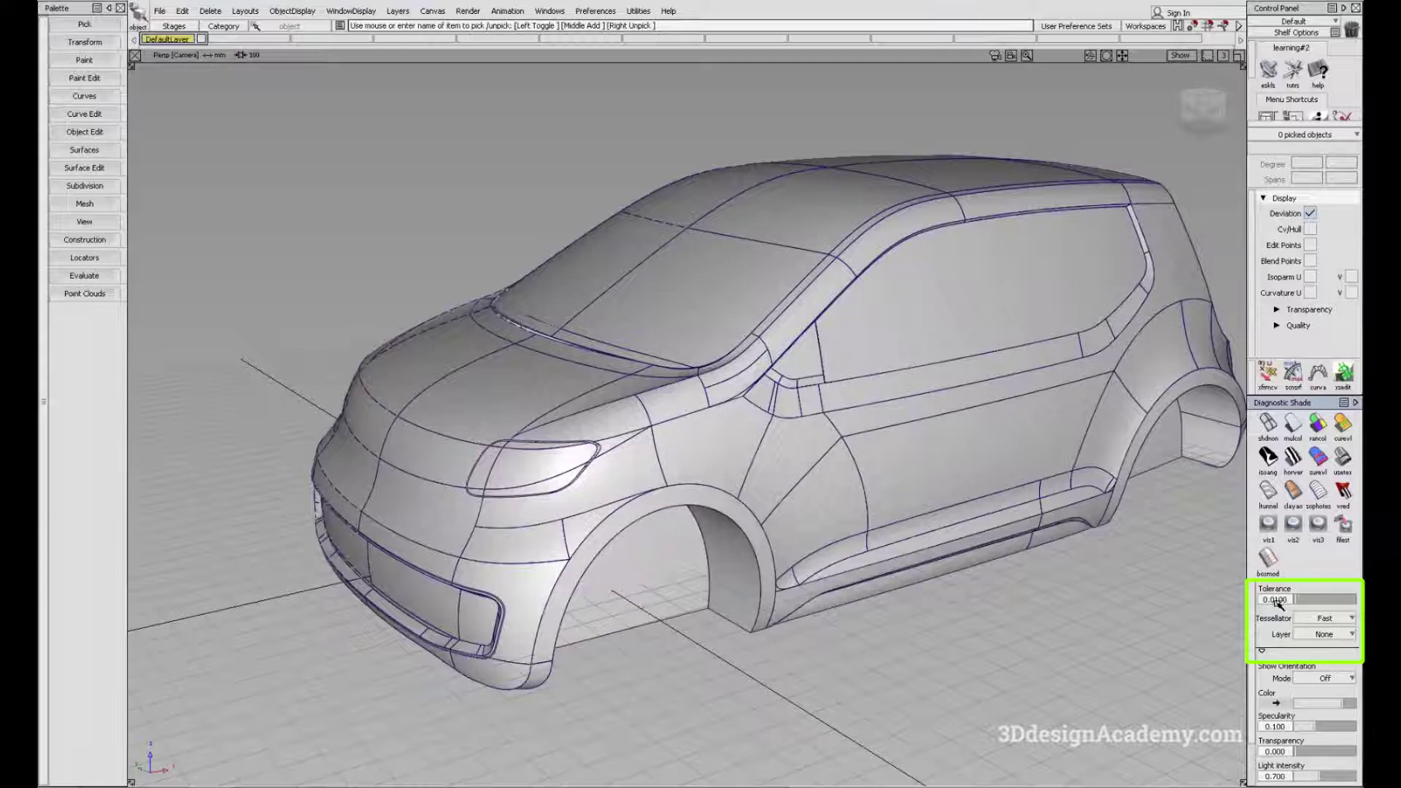
{"action": "left_click", "coordinate": [1326, 618]}
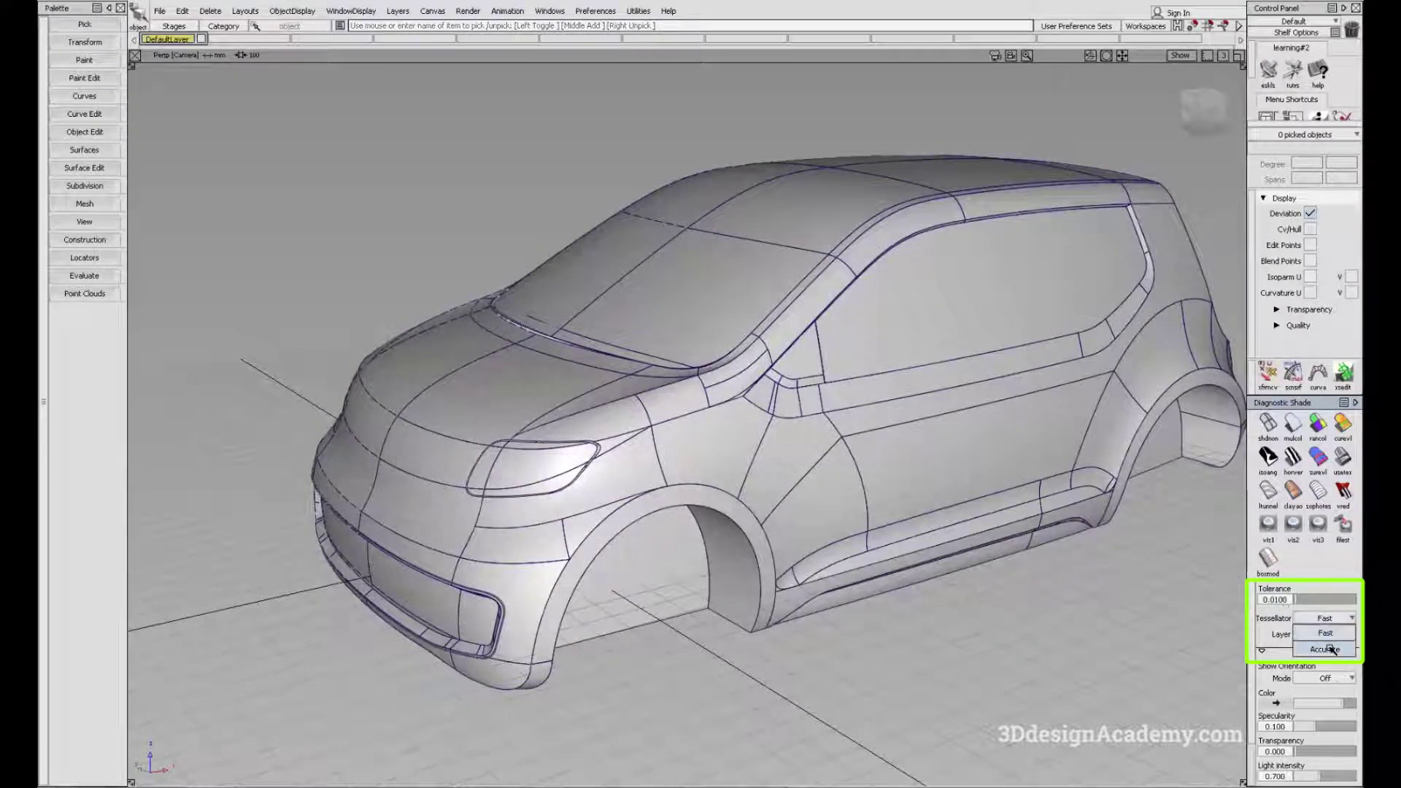
{"action": "left_click", "coordinate": [1329, 648]}
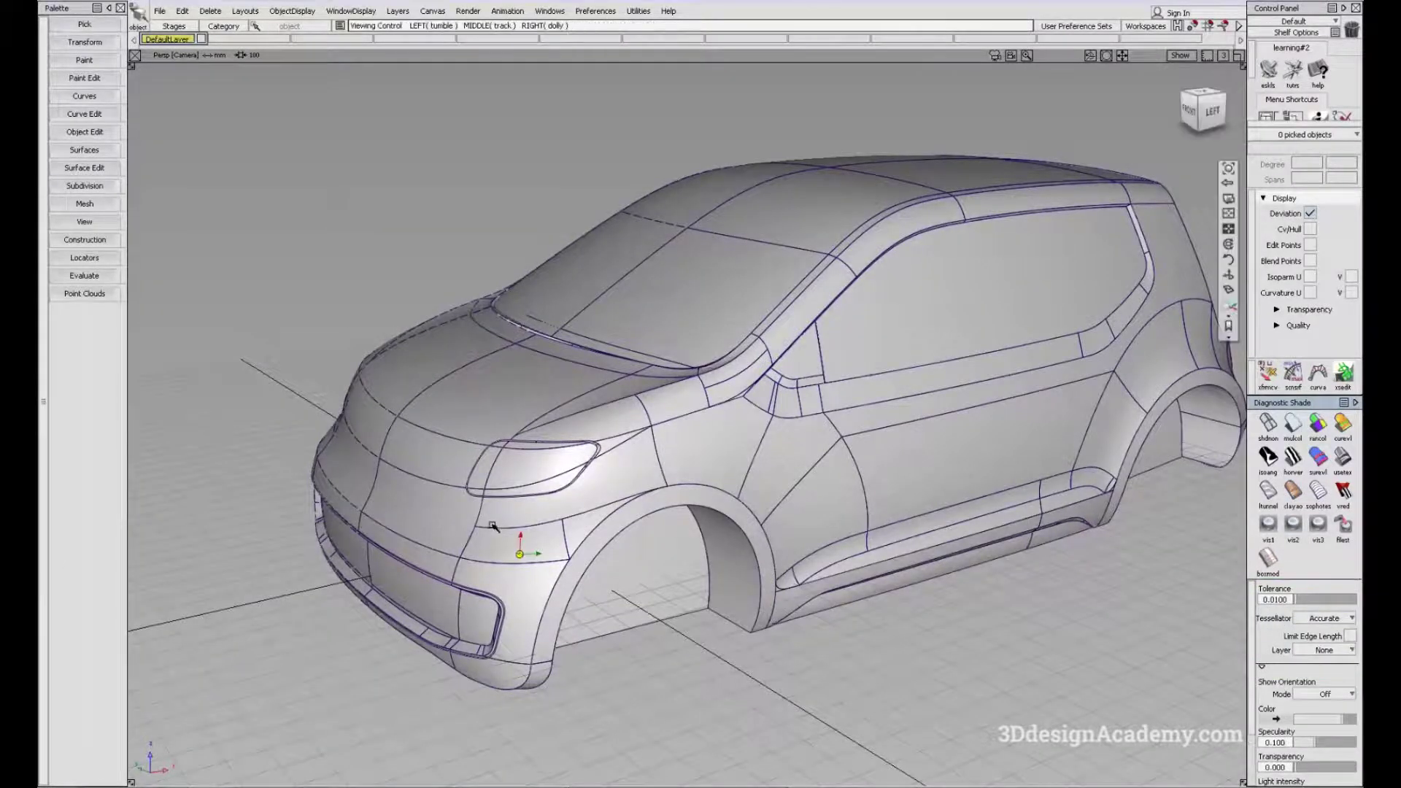
{"action": "middle_click_drag", "start_coordinate": [493, 526], "coordinate": [589, 507], "text": "alt+shift"}
{"action": "left_click_drag", "start_coordinate": [589, 507], "coordinate": [625, 472], "text": "alt+shift"}
{"action": "left_click_drag", "start_coordinate": [763, 485], "coordinate": [706, 434], "text": "alt+shift"}
{"action": "left_click_drag", "start_coordinate": [788, 450], "coordinate": [744, 473], "text": "alt+shift"}
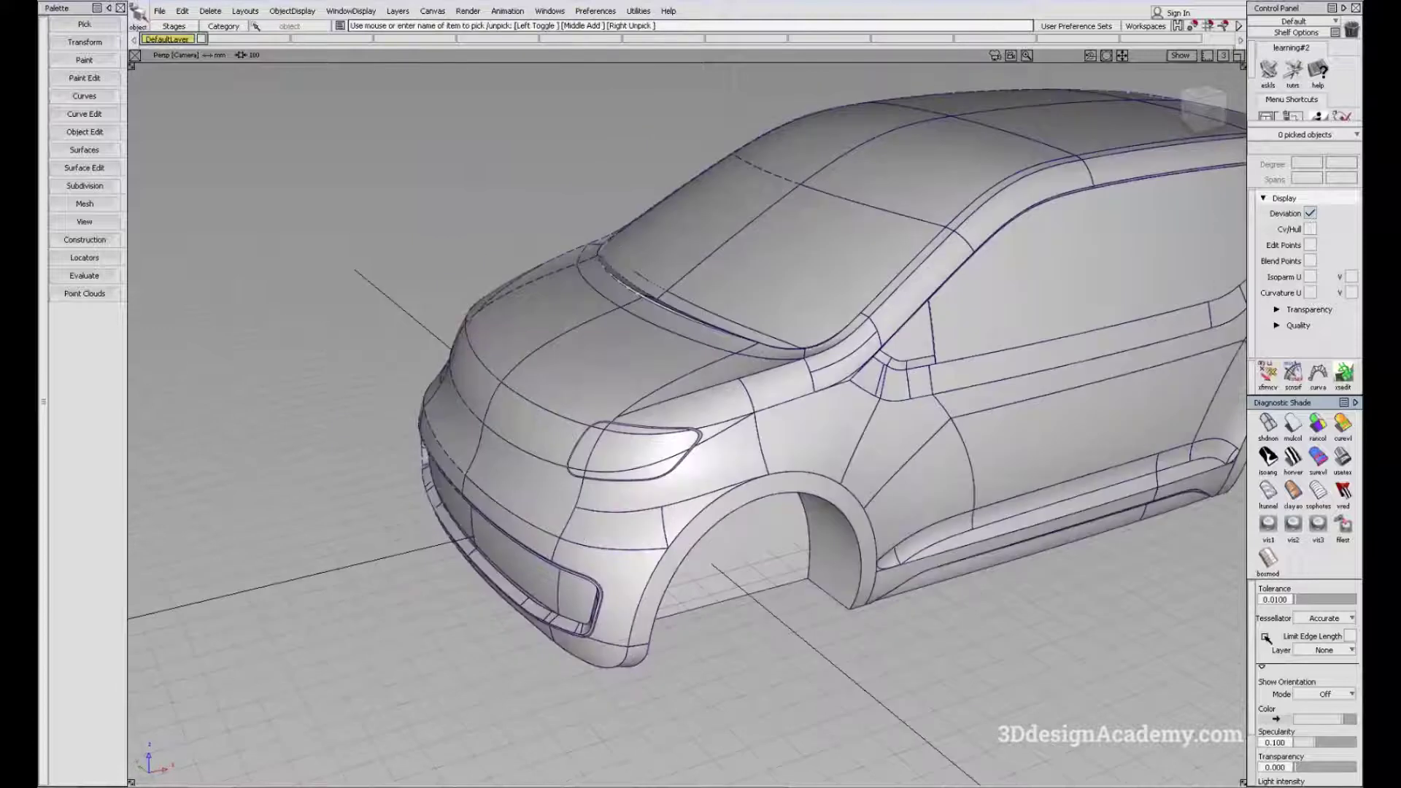
Open the shader's colour editor and set the car's shade colour to orange.
{"action": "left_click", "coordinate": [1281, 718]}
{"action": "left_click_drag", "start_coordinate": [641, 285], "coordinate": [223, 306]}
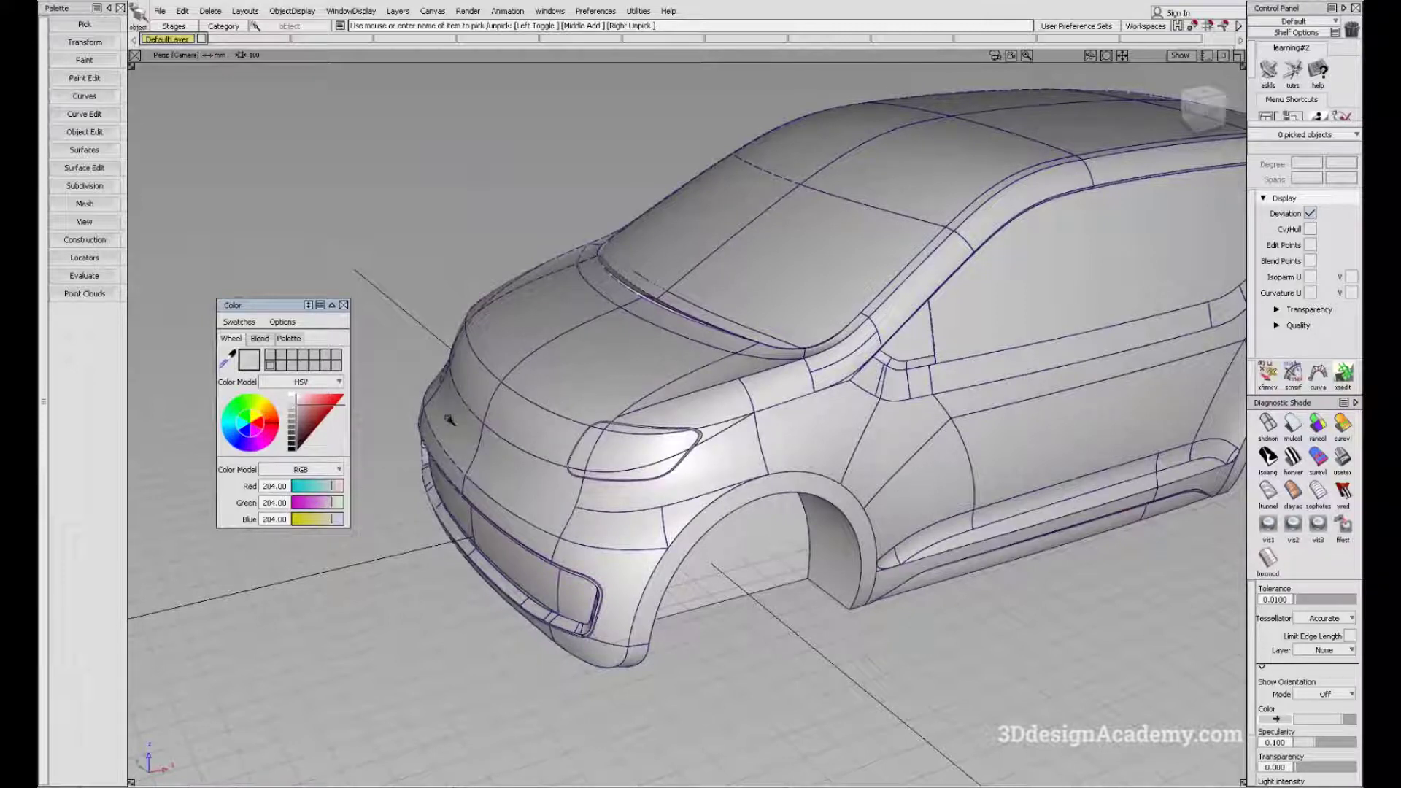
{"action": "left_click", "coordinate": [271, 410]}
{"action": "left_click_drag", "start_coordinate": [329, 402], "coordinate": [350, 392]}
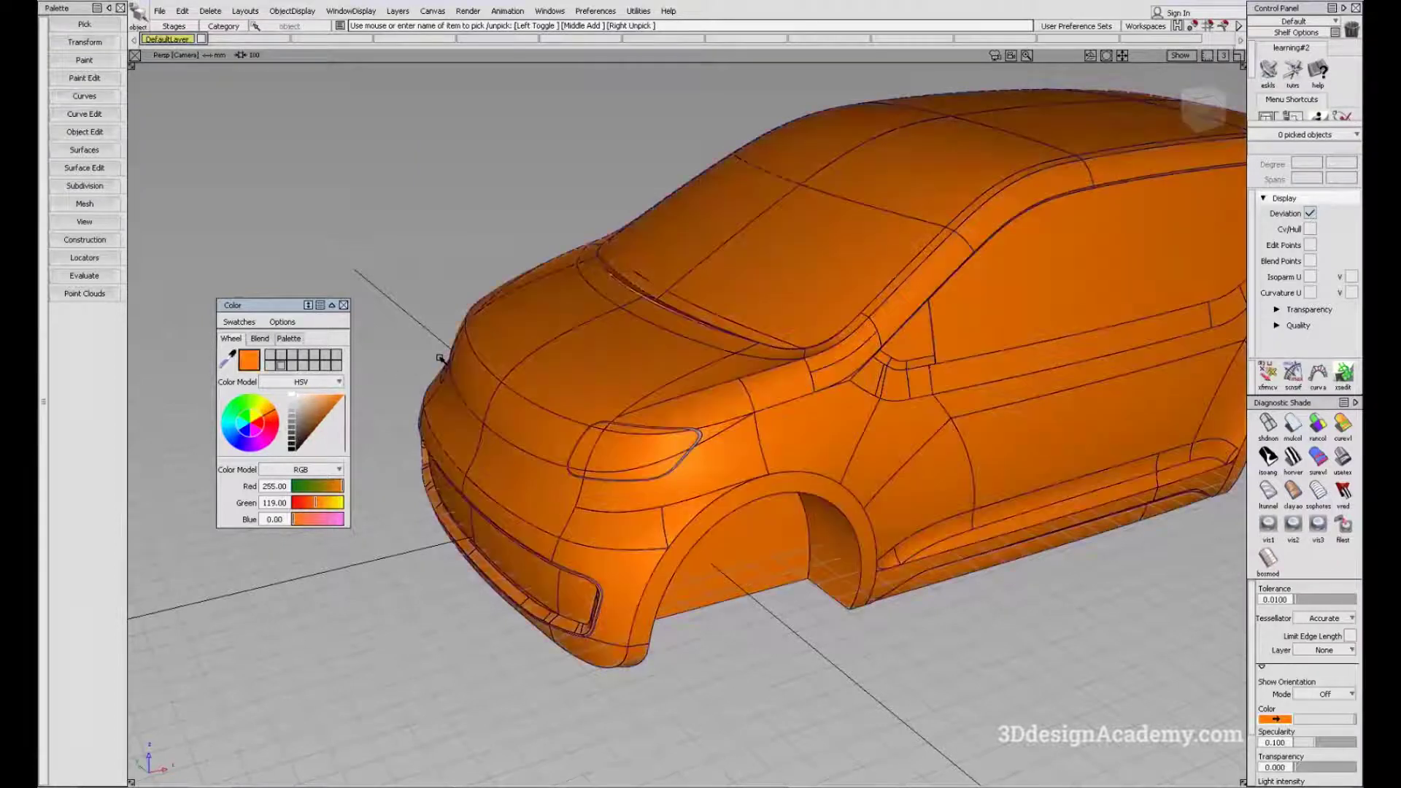
Change the car's shade colour to mid grey (RGB 102) and from that to blue, about RGB 81, 152, 224.
{"action": "left_click", "coordinate": [292, 430]}
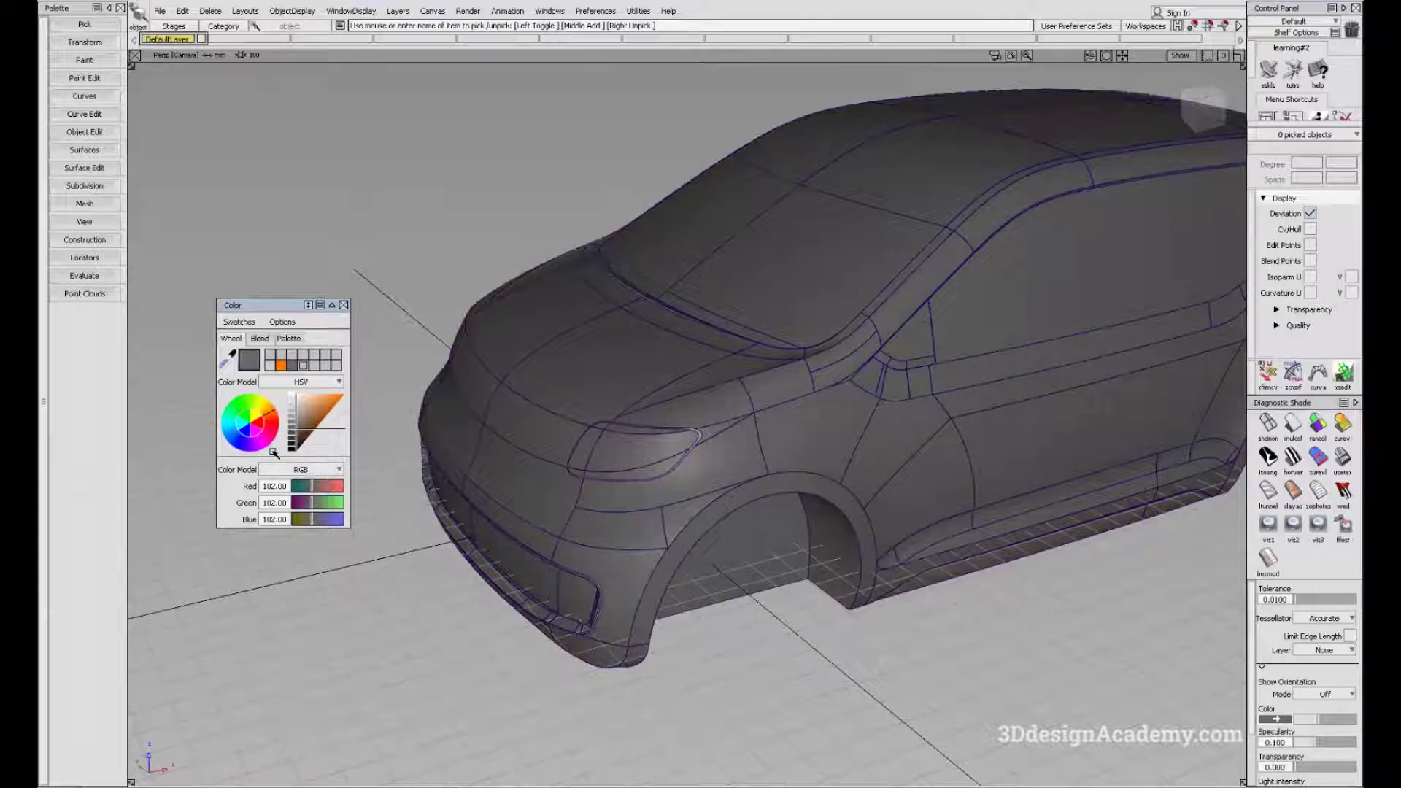
{"action": "left_click", "coordinate": [278, 425]}
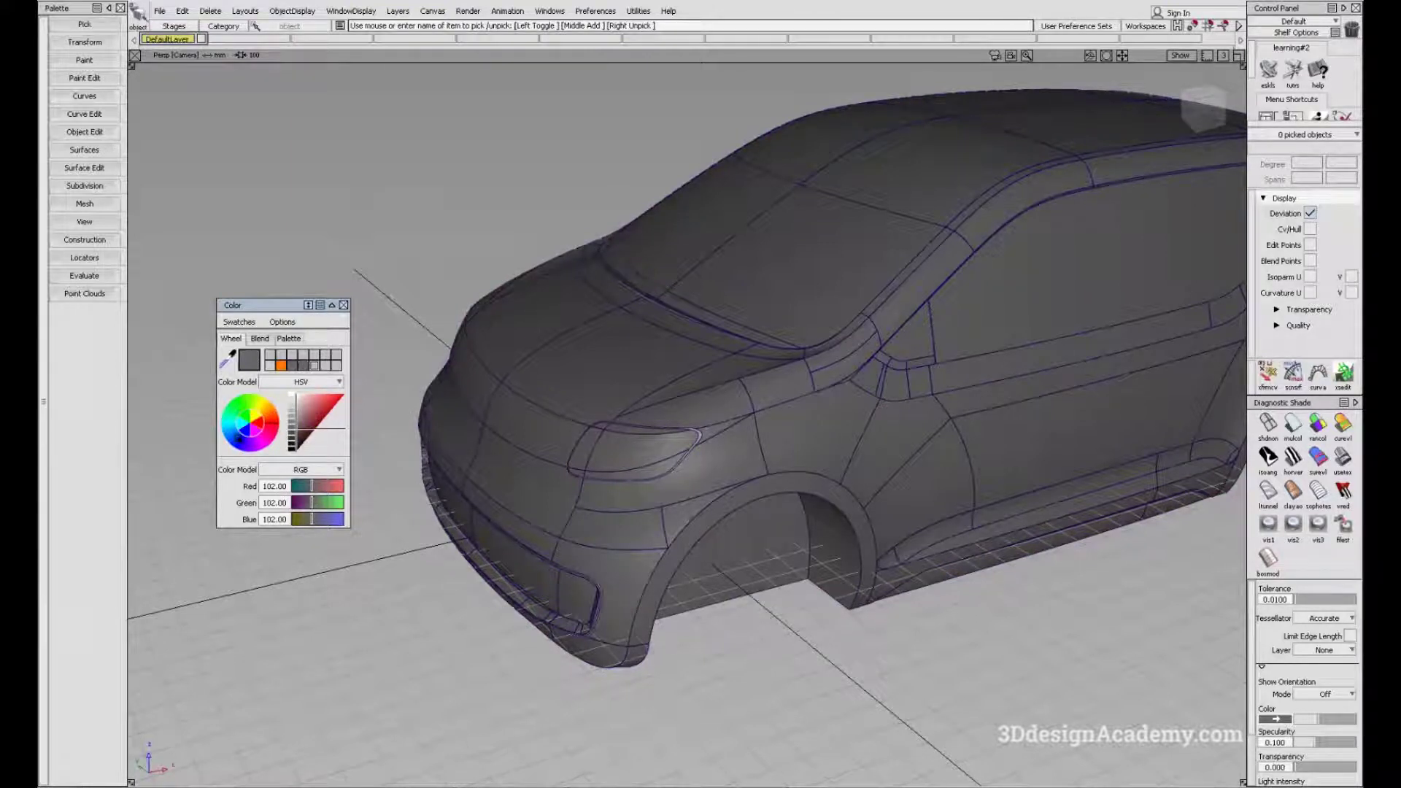
{"action": "left_click", "coordinate": [229, 436]}
{"action": "left_click_drag", "start_coordinate": [307, 412], "coordinate": [324, 401]}
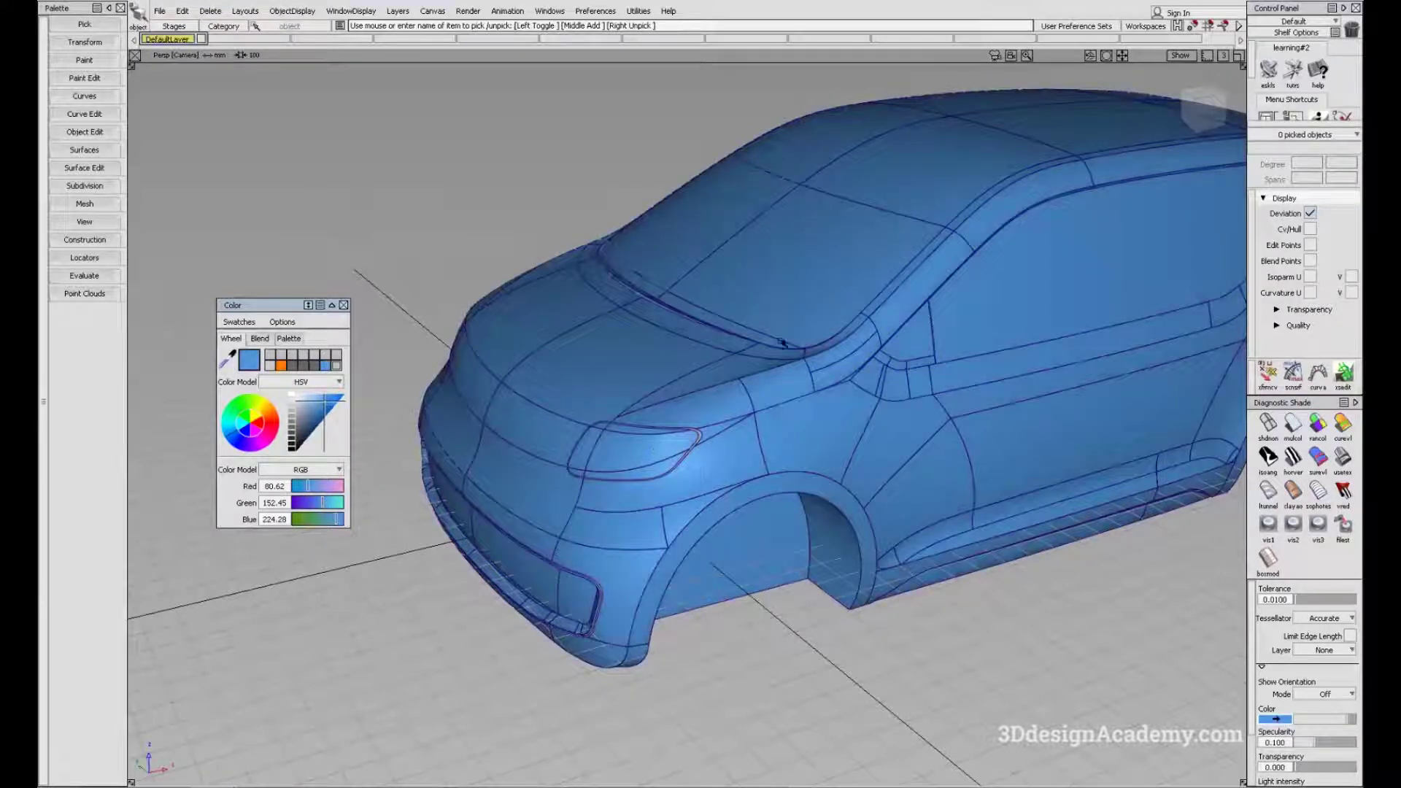
Pick only the headlight surfaces, shade them green at about RGB 73, 193, 3, and clear the selection.
{"action": "middle_click_drag", "start_coordinate": [838, 400], "coordinate": [821, 418], "text": "alt+shift"}
{"action": "left_click_drag", "start_coordinate": [795, 392], "coordinate": [674, 467], "text": "alt+shift"}
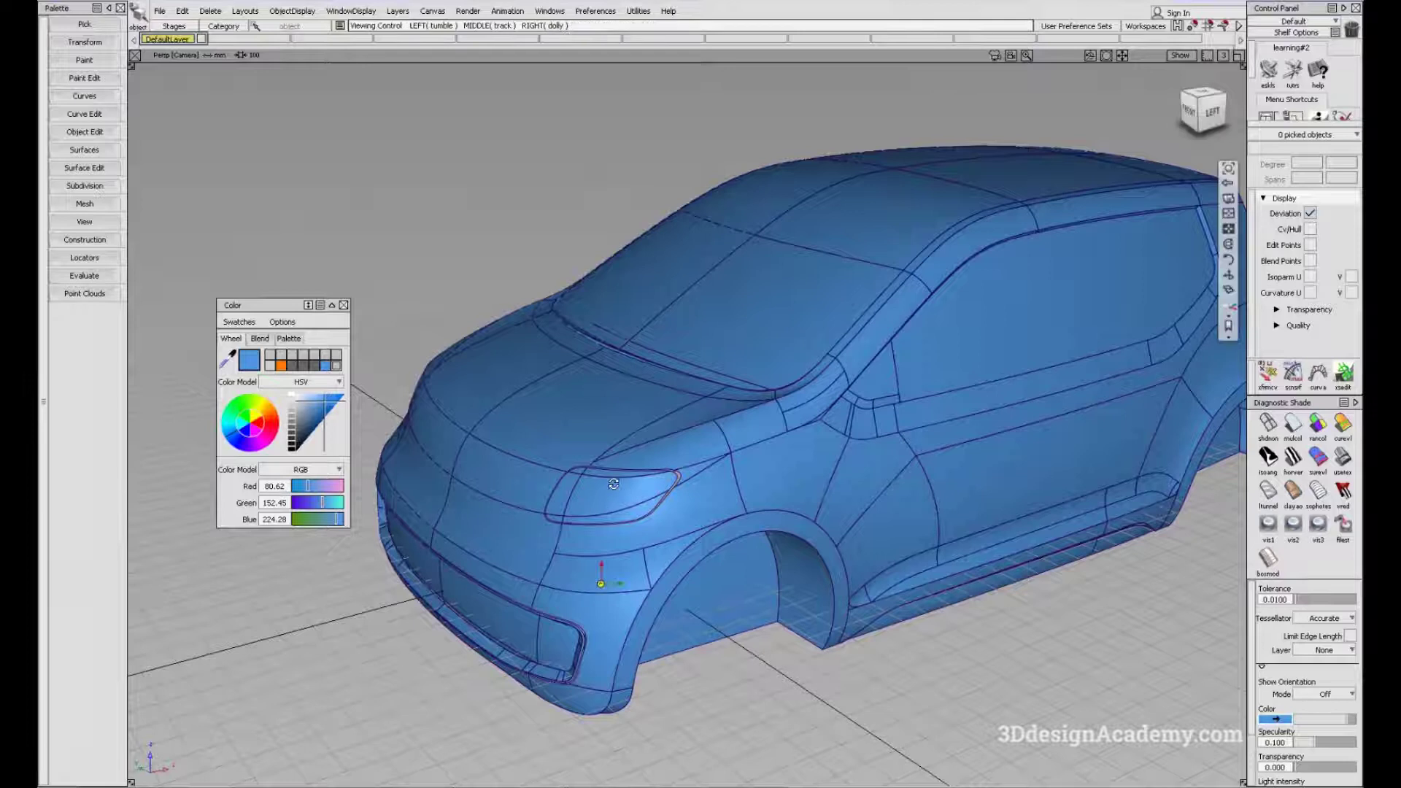
{"action": "left_click_drag", "start_coordinate": [611, 490], "coordinate": [576, 485], "text": "alt+shift"}
{"action": "left_click_drag", "start_coordinate": [487, 224], "coordinate": [487, 256], "text": "ctrl+shift"}
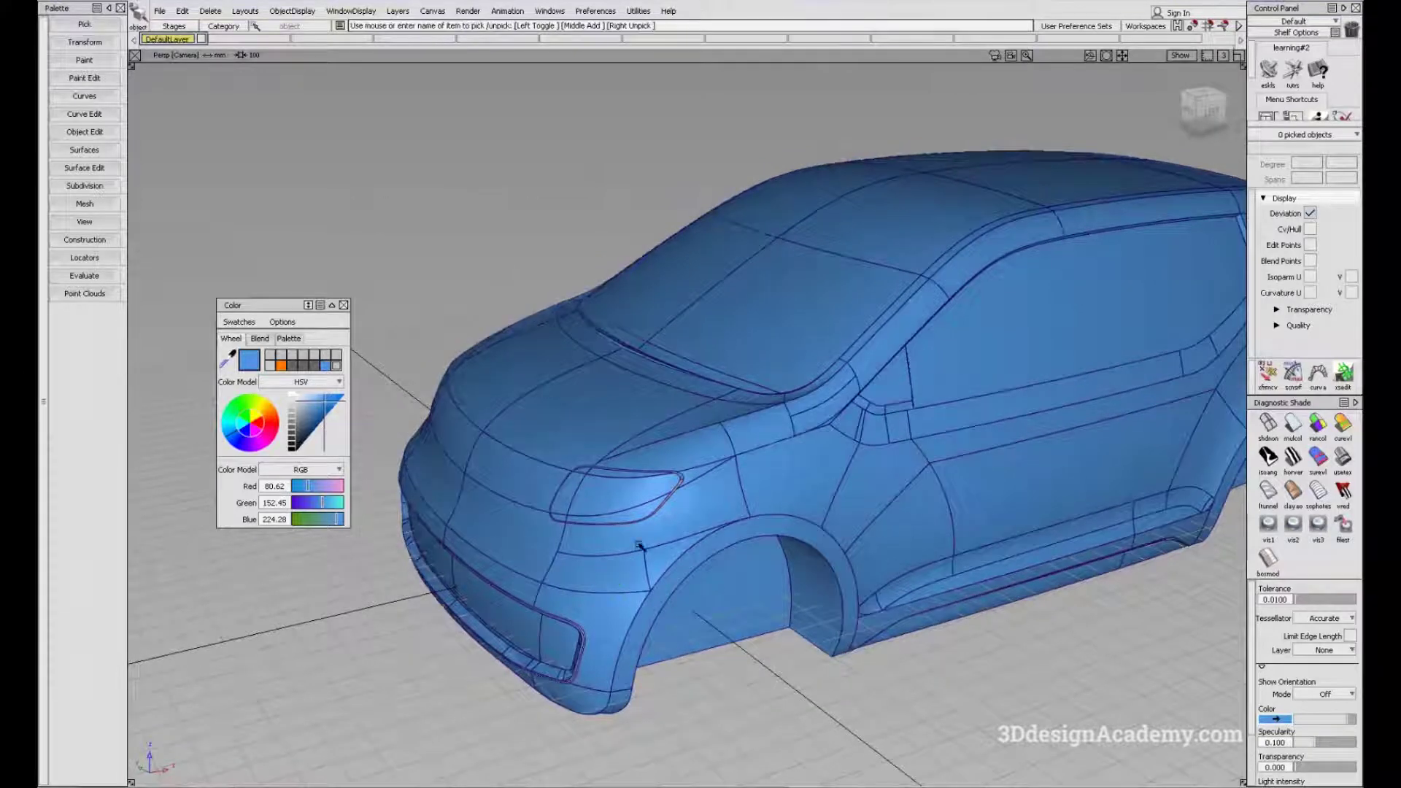
{"action": "left_click", "coordinate": [603, 493]}
{"action": "mouse_move", "coordinate": [632, 564]}
{"action": "left_mouse_down", "text": "alt+shift"}
{"action": "mouse_move", "coordinate": [557, 541]}
{"action": "mouse_move", "coordinate": [649, 567]}
{"action": "left_mouse_up", "text": "alt+shift"}
{"action": "left_click_drag", "start_coordinate": [240, 408], "coordinate": [245, 400]}
{"action": "left_click_drag", "start_coordinate": [334, 401], "coordinate": [344, 418]}
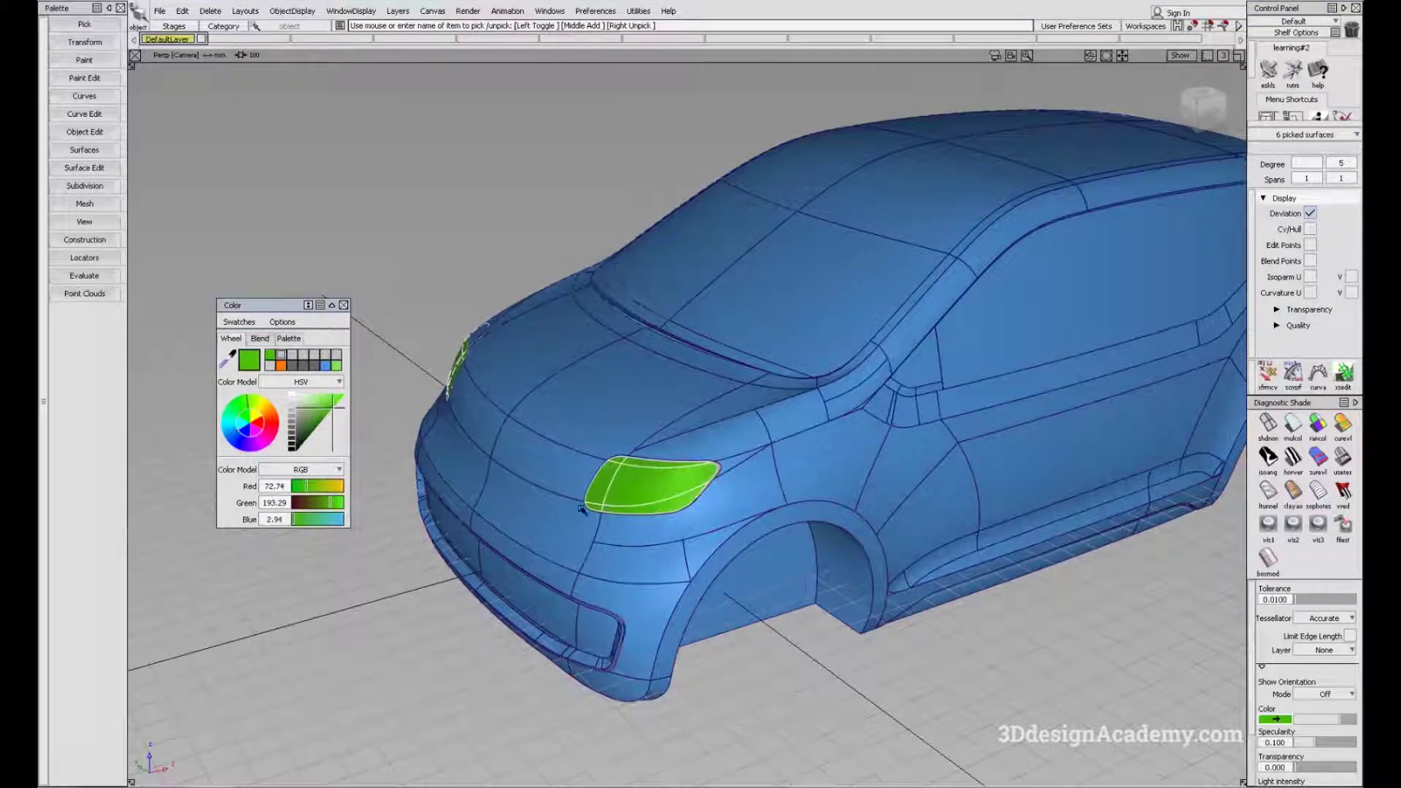
{"action": "left_click_drag", "start_coordinate": [709, 637], "coordinate": [677, 454], "text": "ctrl+shift"}
{"action": "mouse_move", "coordinate": [726, 508]}
{"action": "left_mouse_down", "text": "alt+shift"}
{"action": "mouse_move", "coordinate": [785, 508]}
{"action": "mouse_move", "coordinate": [549, 536]}
{"action": "left_mouse_up", "text": "alt+shift"}
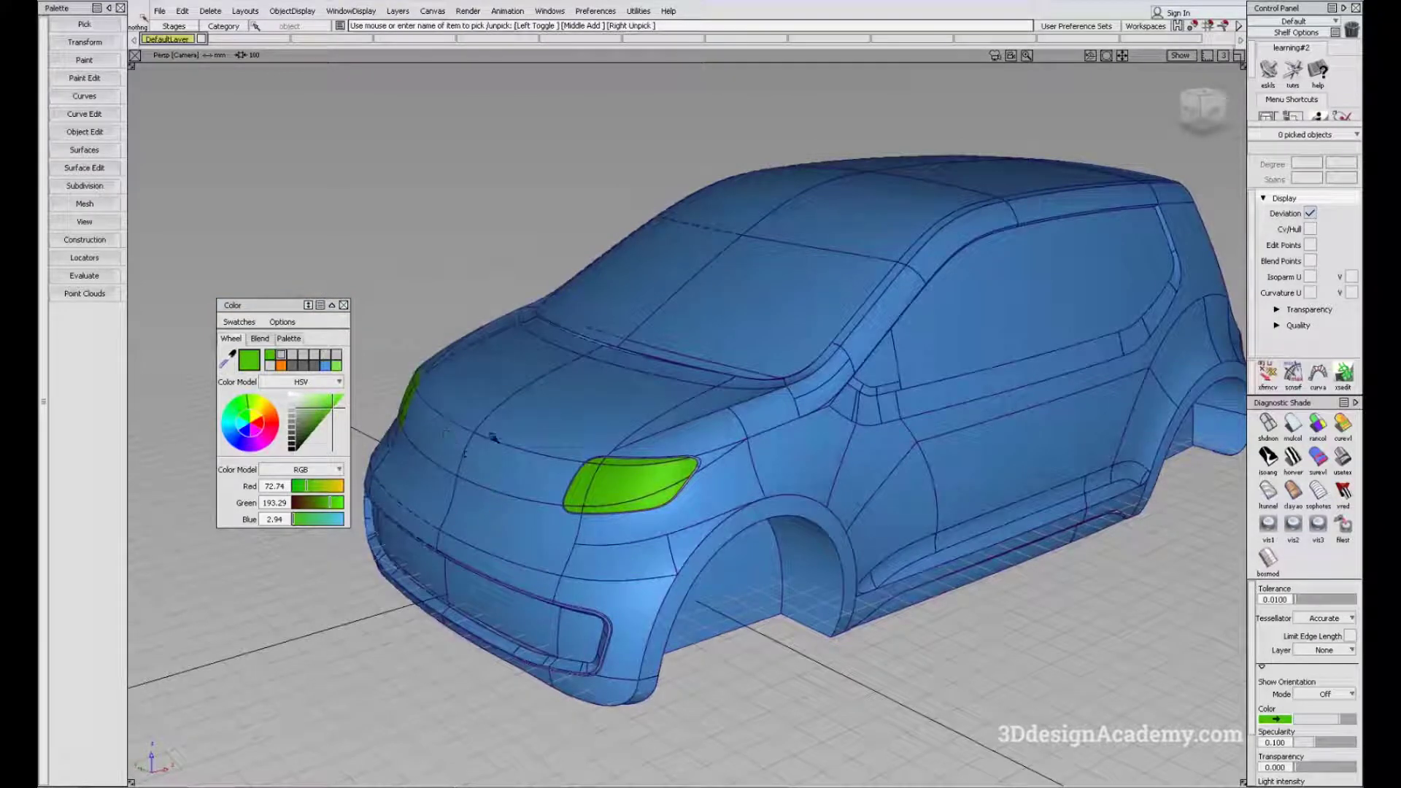
Return the whole car to the saved light grey swatch (RGB 191) and close the colour editor.
{"action": "left_click_drag", "start_coordinate": [494, 437], "coordinate": [550, 330], "text": "ctrl+shift"}
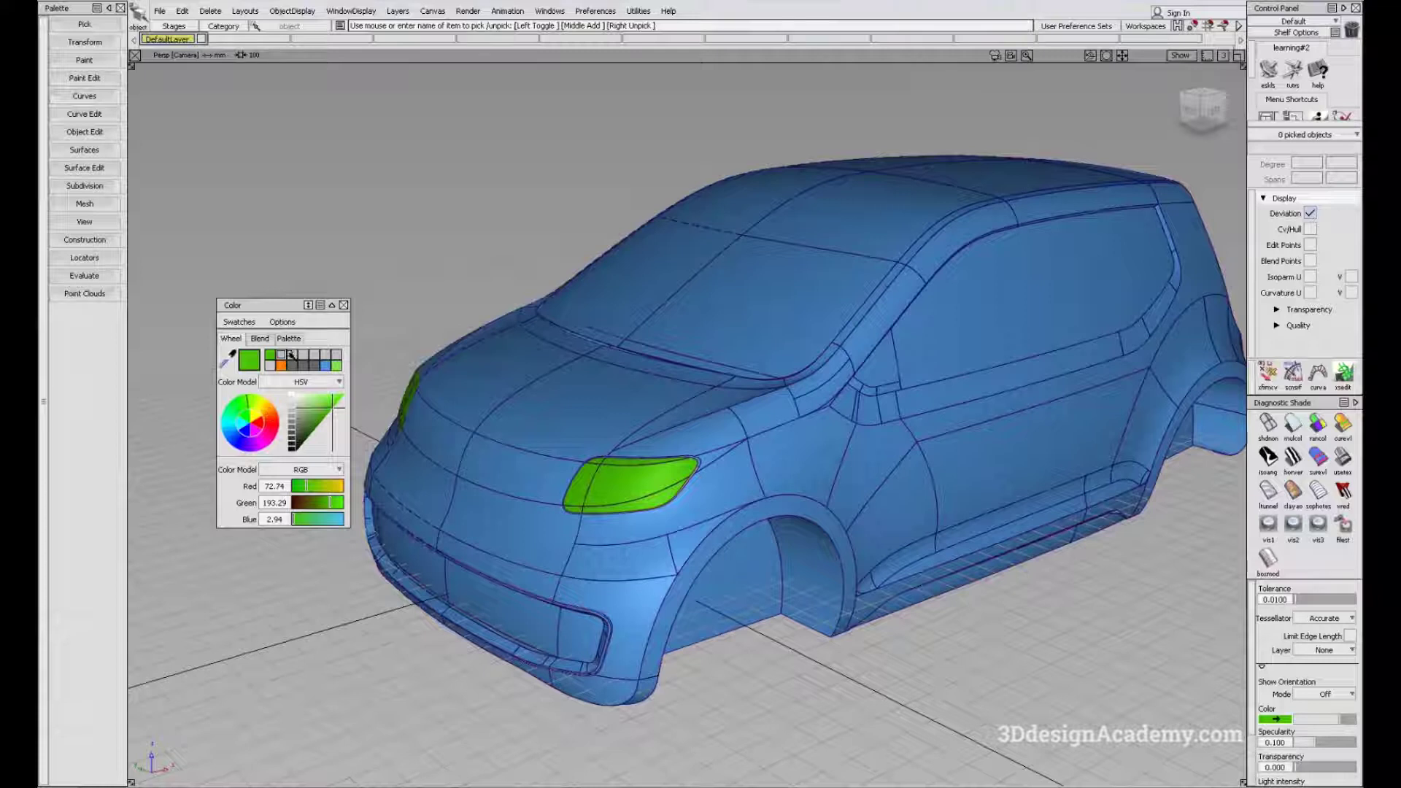
{"action": "left_click", "coordinate": [282, 355]}
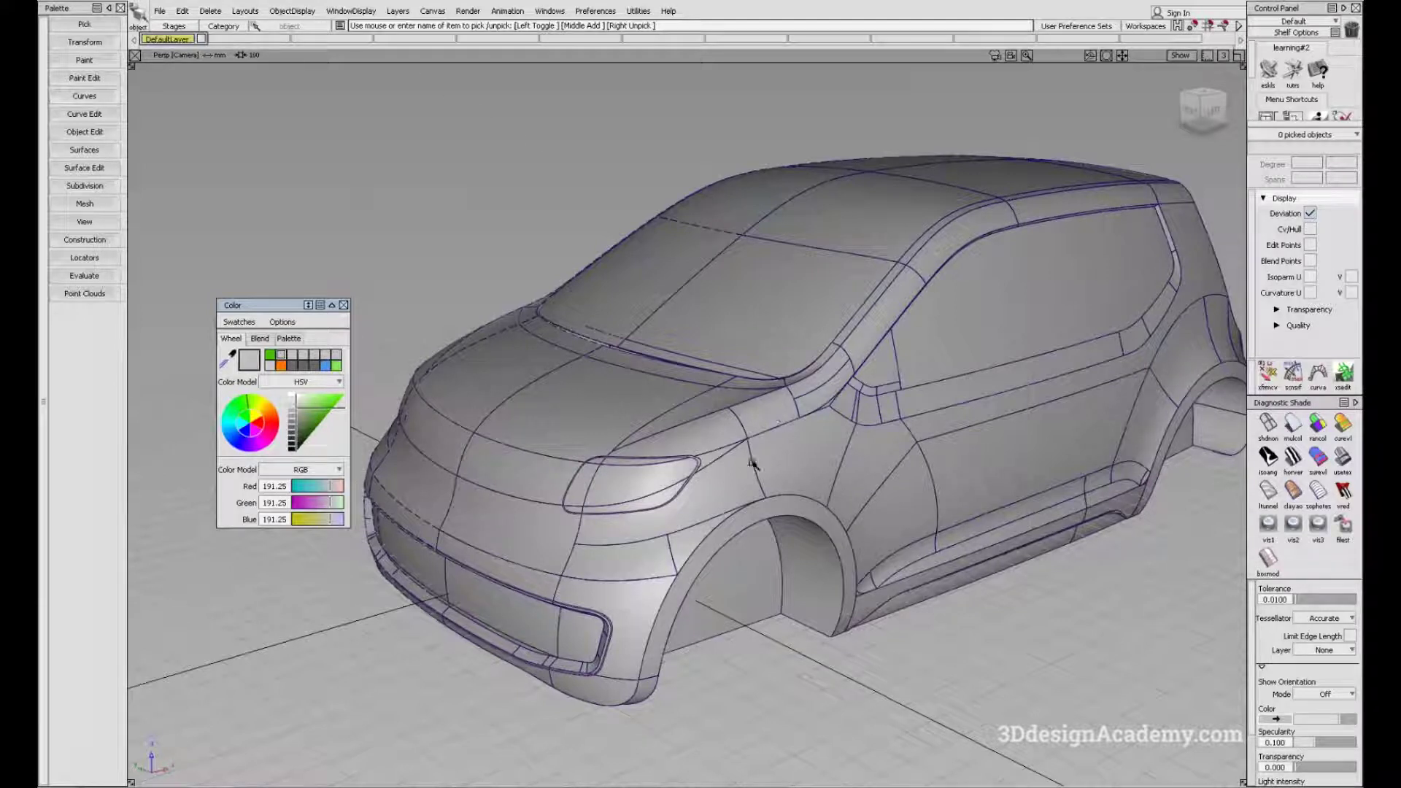
{"action": "left_click", "coordinate": [344, 305]}
Apply the Random Color diagnostic shader so each surface patch of the car gets its own colour.
{"action": "mouse_move", "coordinate": [897, 467]}
{"action": "left_mouse_down", "text": "alt+shift"}
{"action": "mouse_move", "coordinate": [875, 449]}
{"action": "mouse_move", "coordinate": [885, 482]}
{"action": "left_mouse_up", "text": "alt+shift"}
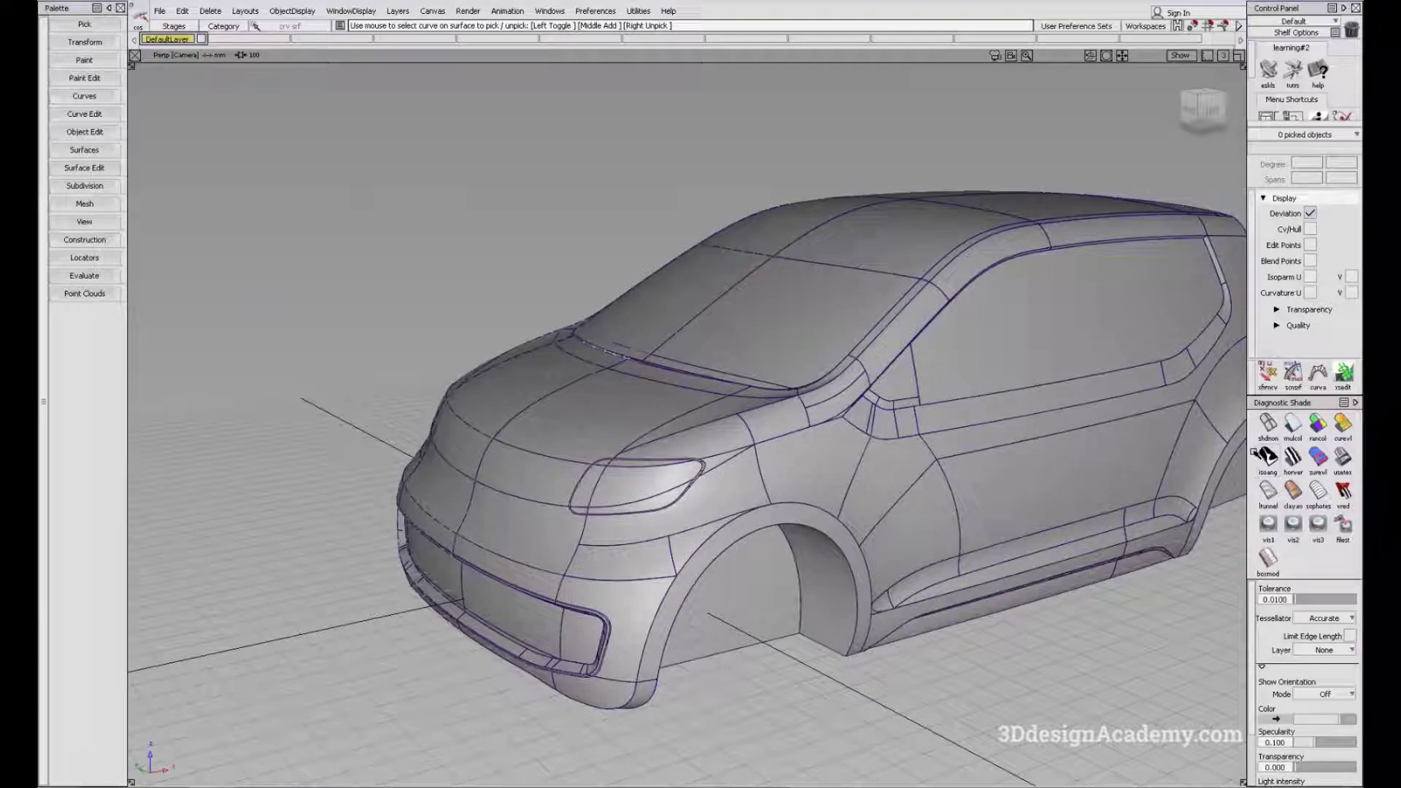
{"action": "left_click", "coordinate": [1318, 425]}
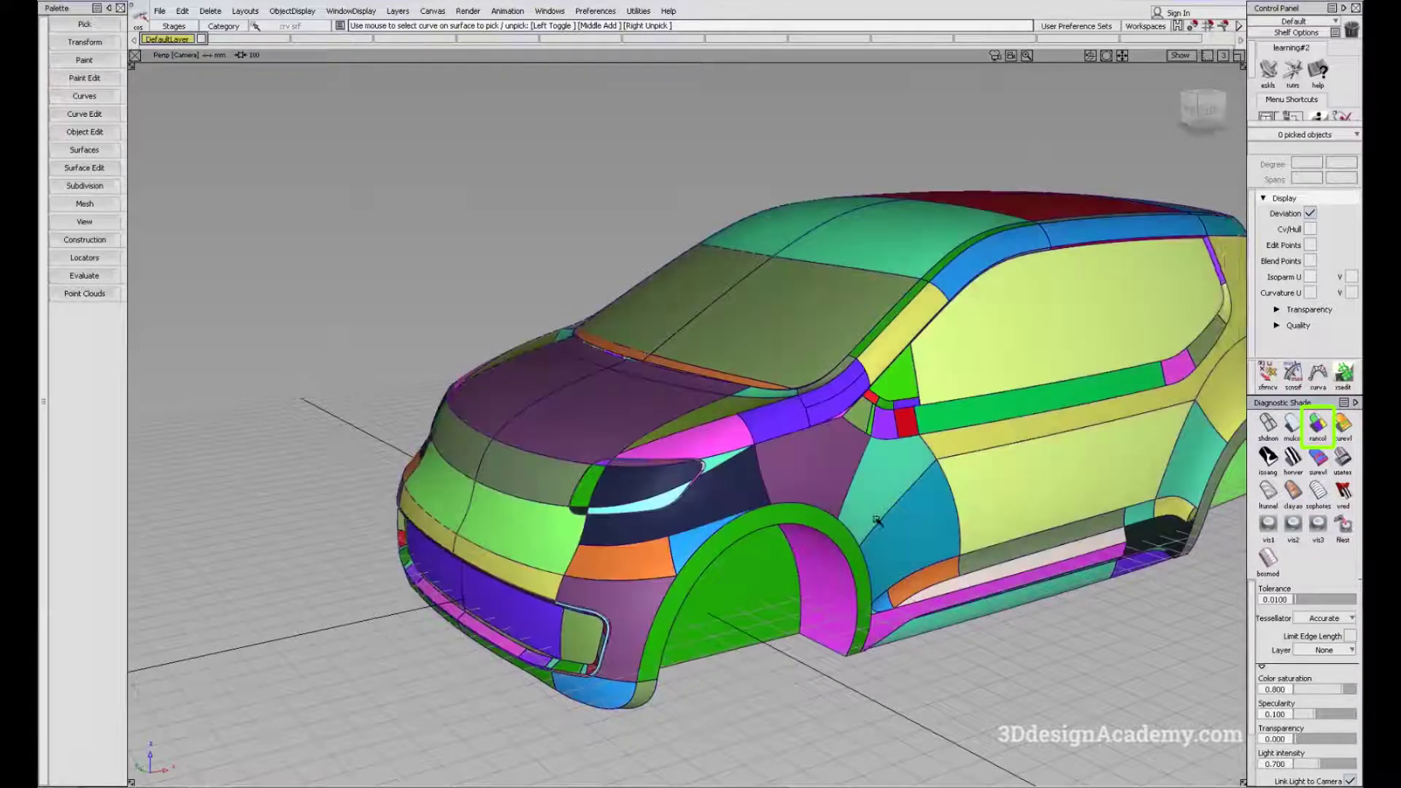
{"action": "left_click_drag", "start_coordinate": [875, 518], "coordinate": [744, 499], "text": "alt+shift"}
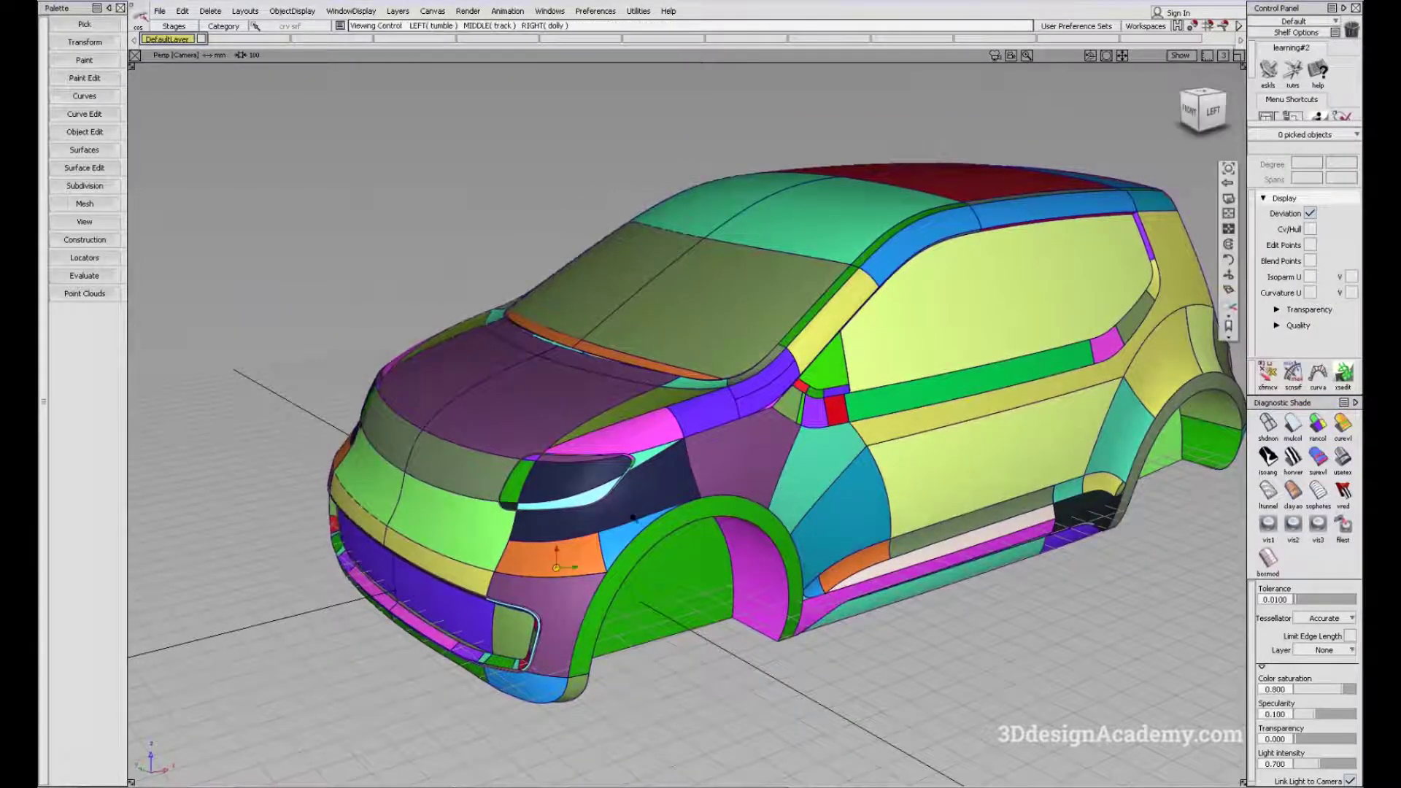
{"action": "scroll", "coordinate": [785, 491], "scroll_direction": "up", "scroll_amount": 5}
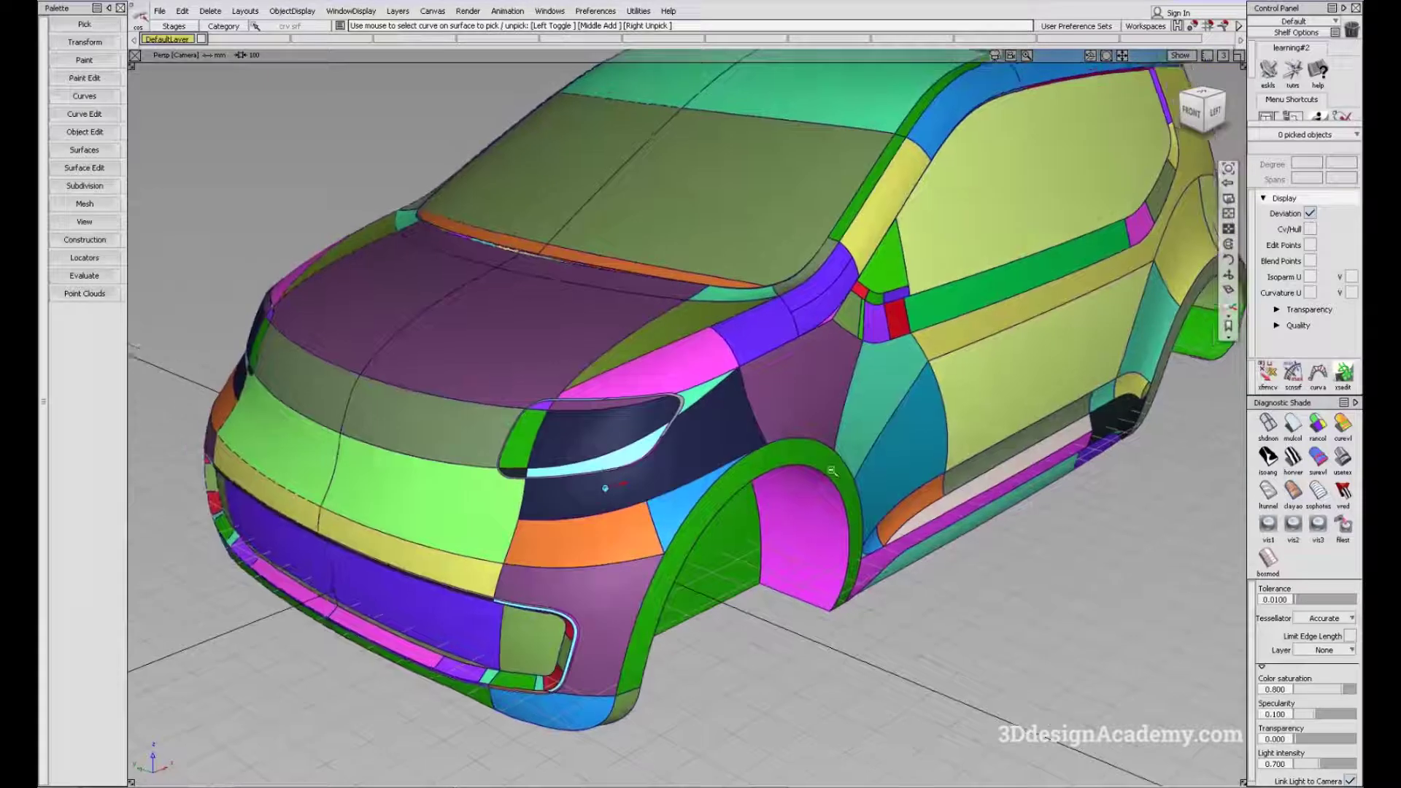
{"action": "left_click_drag", "start_coordinate": [831, 471], "coordinate": [714, 482], "text": "alt+shift"}
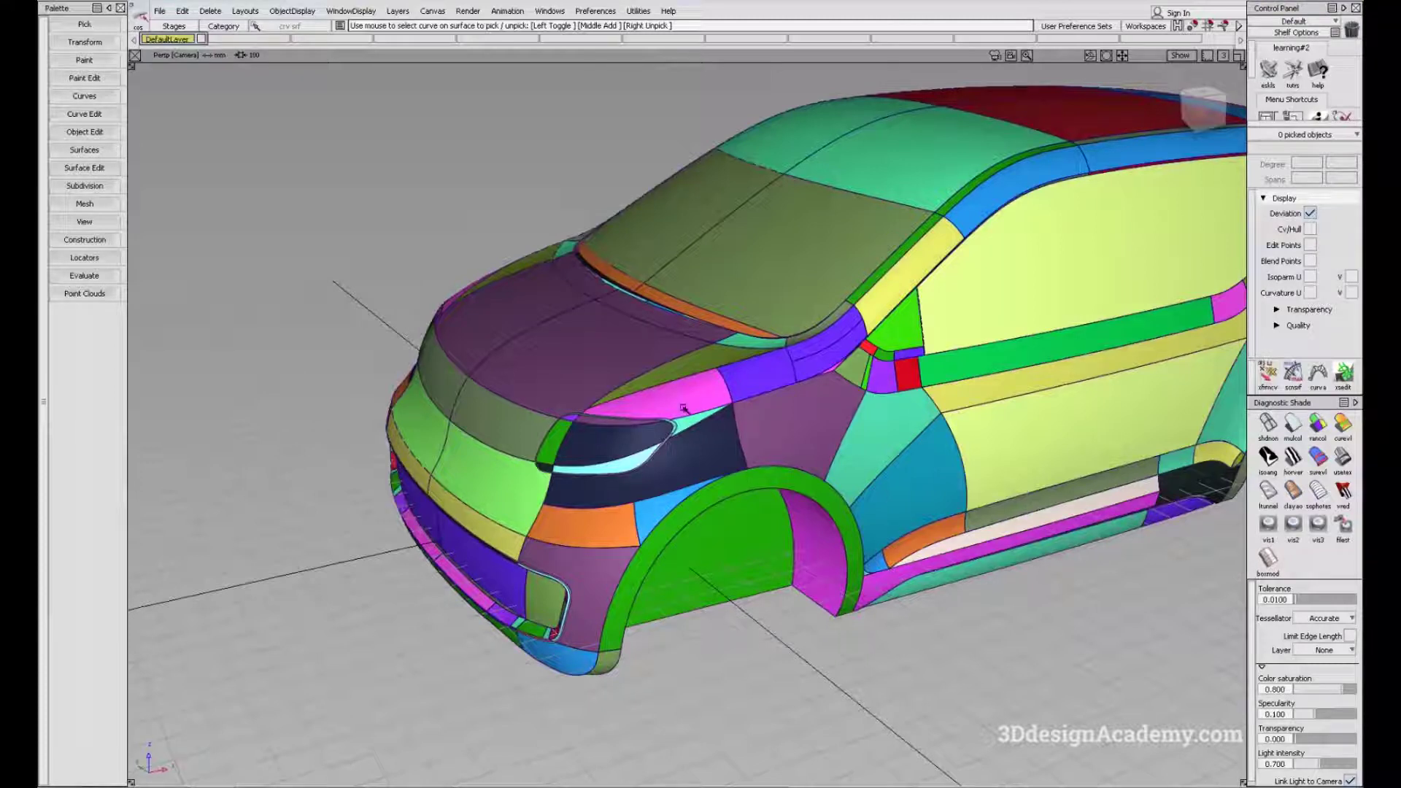
{"action": "left_click_drag", "start_coordinate": [905, 472], "coordinate": [806, 548], "text": "alt+shift"}
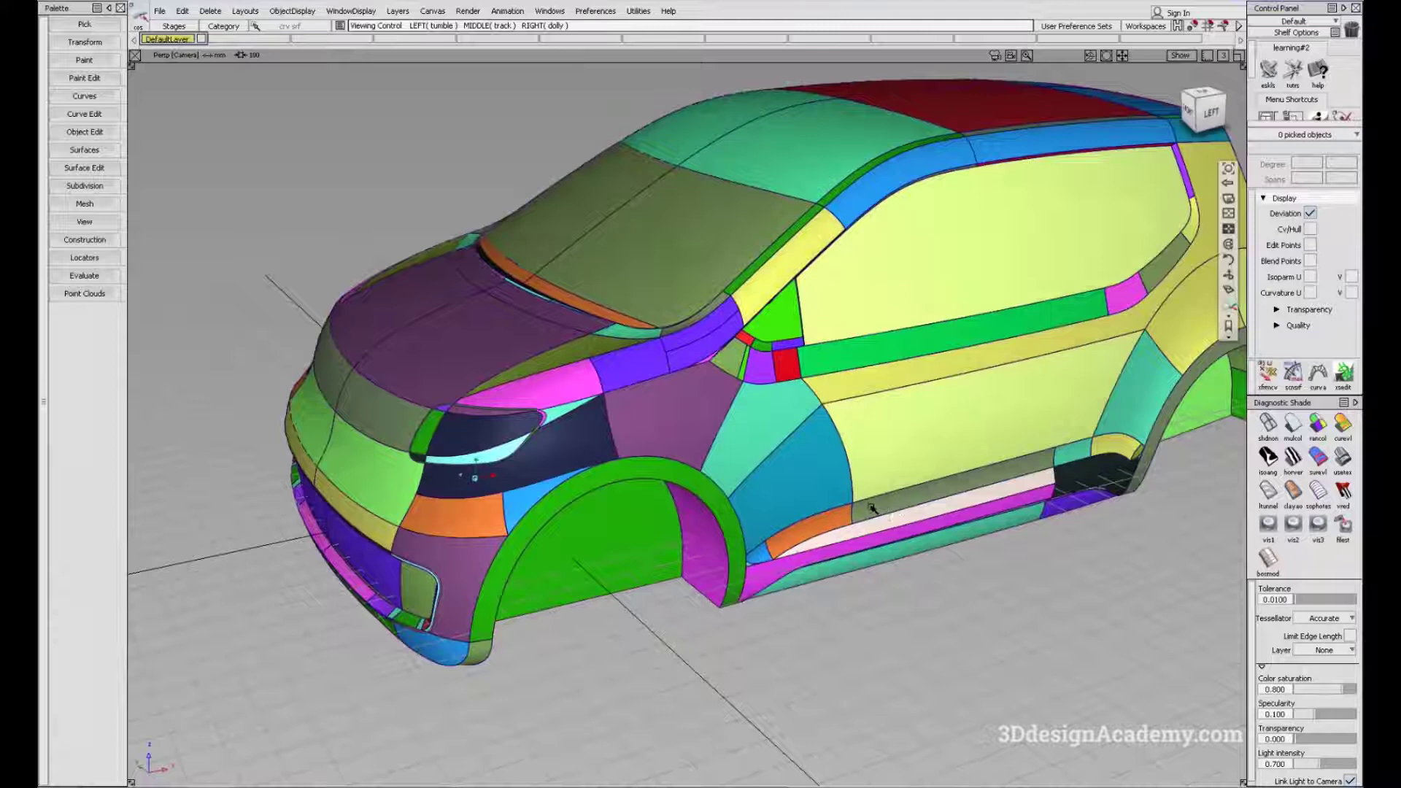
Examine the individual surface patches and their boundaries around the front corner of the side window up close.
{"action": "scroll", "coordinate": [879, 504], "scroll_direction": "up", "scroll_amount": 2}
{"action": "left_click_drag", "start_coordinate": [879, 504], "coordinate": [868, 442], "text": "alt+shift"}
{"action": "right_click_drag", "start_coordinate": [745, 363], "coordinate": [1035, 336], "text": "alt+shift"}
{"action": "left_click_drag", "start_coordinate": [1036, 336], "coordinate": [817, 350], "text": "alt+shift"}
{"action": "right_click_drag", "start_coordinate": [817, 350], "coordinate": [618, 361], "text": "alt+shift"}
{"action": "left_click_drag", "start_coordinate": [618, 362], "coordinate": [682, 367], "text": "alt+shift"}
{"action": "right_click_drag", "start_coordinate": [682, 366], "coordinate": [723, 358], "text": "alt+shift"}
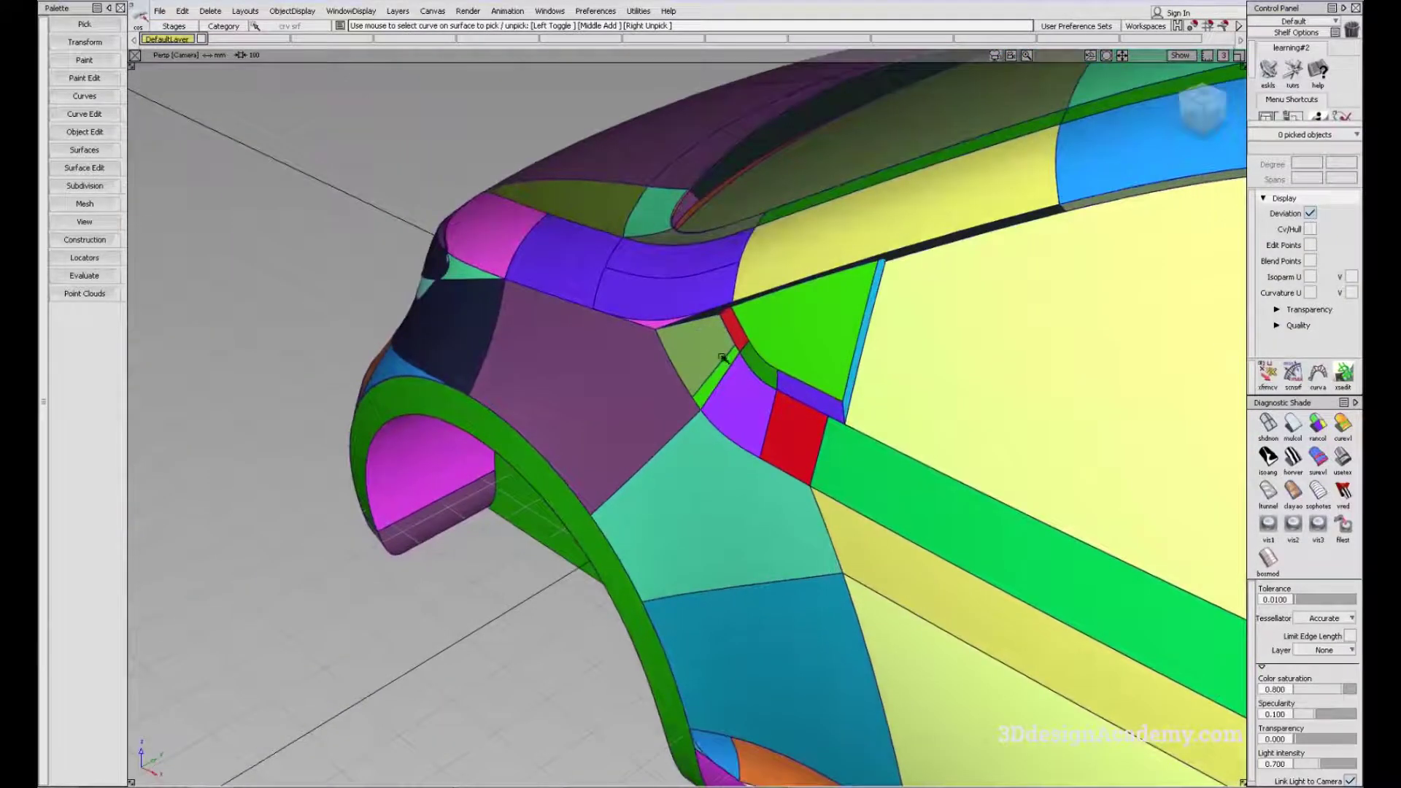
{"action": "scroll", "coordinate": [718, 371], "scroll_direction": "up", "scroll_amount": 5}
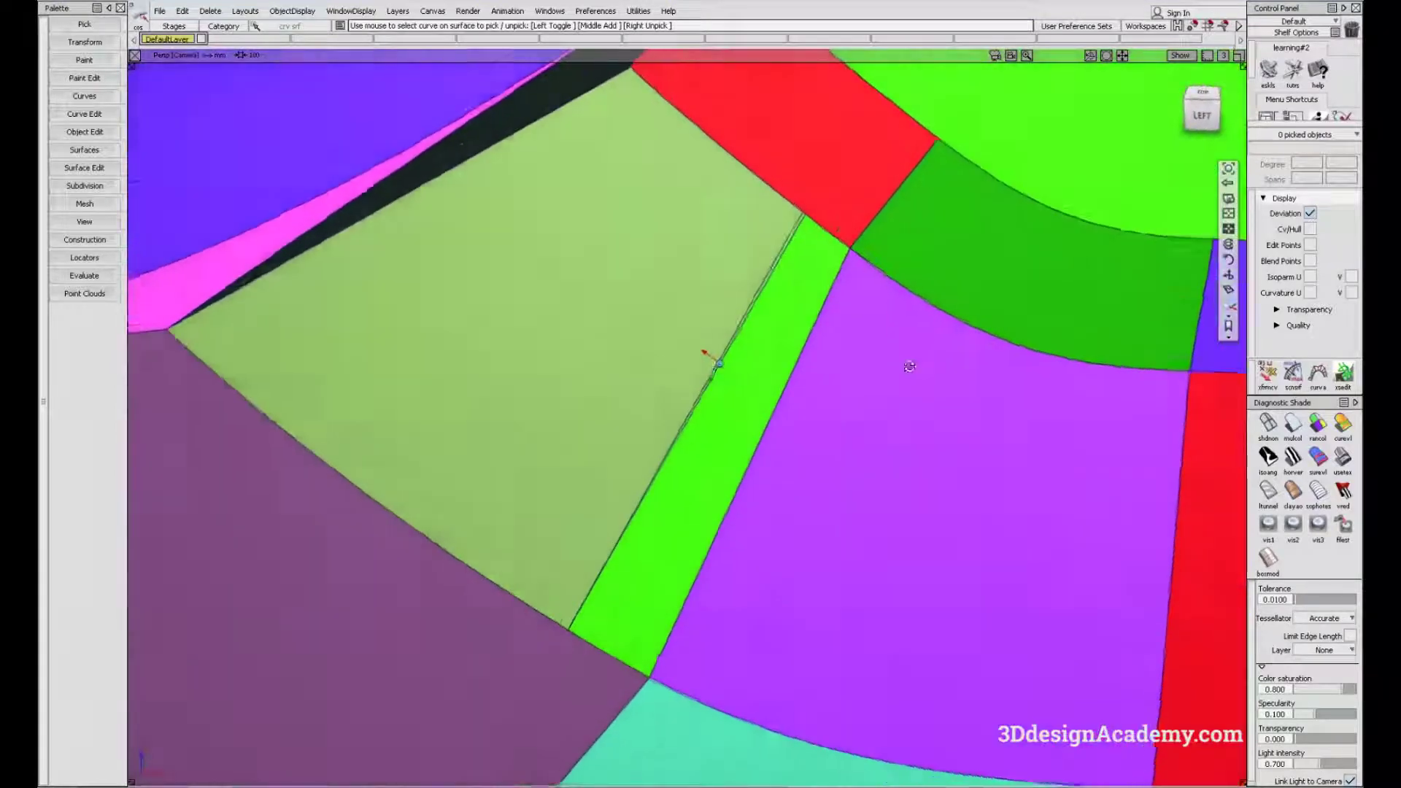
{"action": "scroll", "coordinate": [897, 422], "scroll_direction": "down", "scroll_amount": 6}
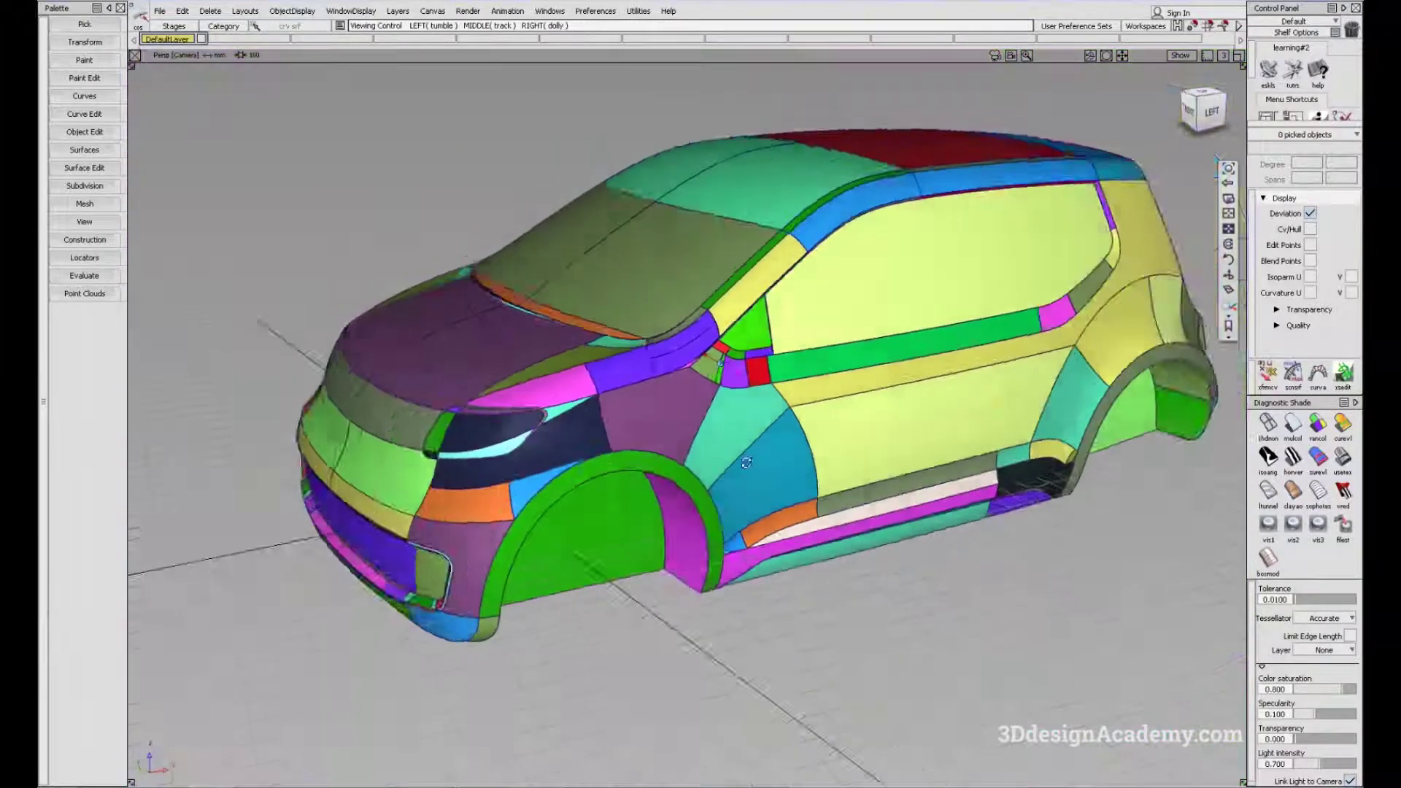
{"action": "left_click_drag", "start_coordinate": [693, 431], "coordinate": [670, 462], "text": "alt+shift"}
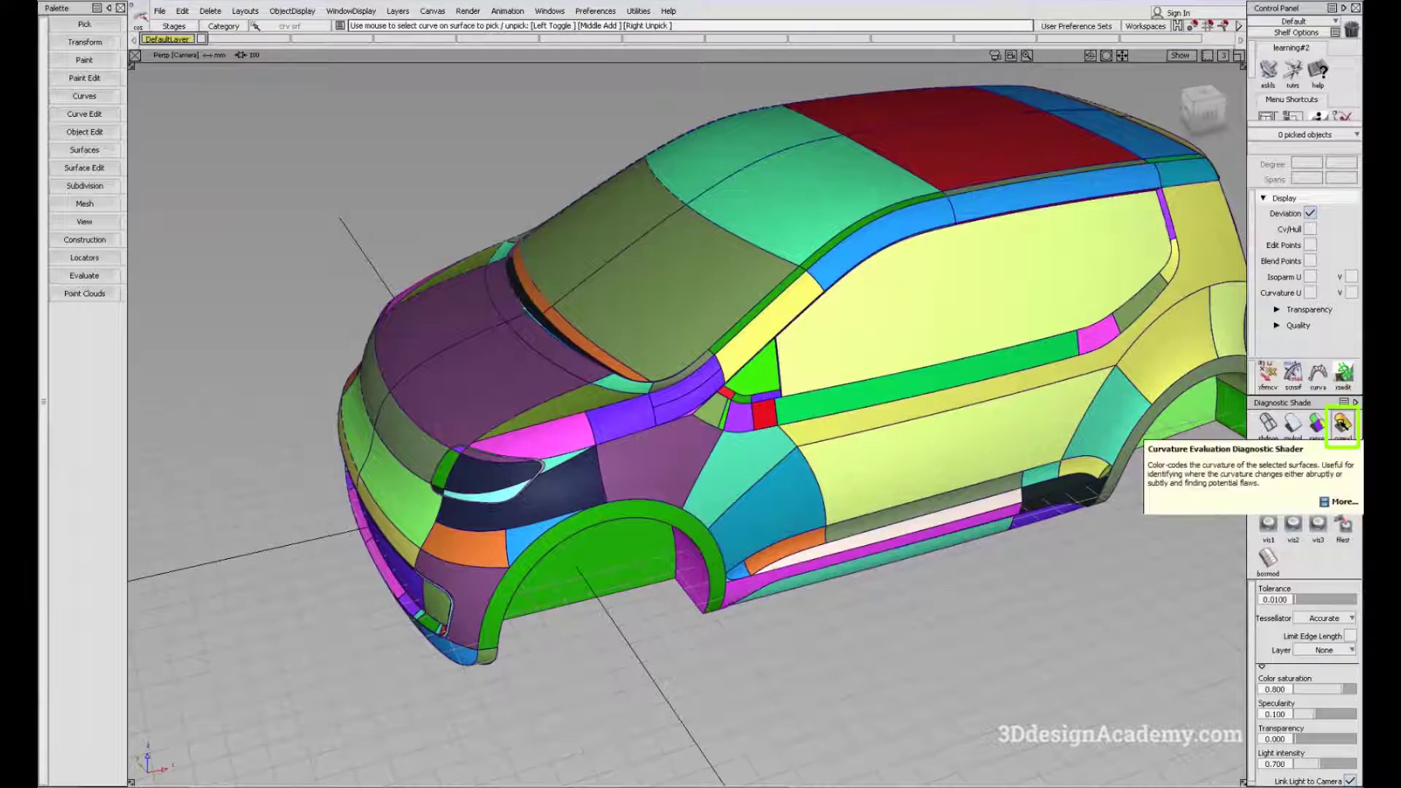
Apply the Curvature Evaluation diagnostic shader to the car and set its evaluation type to Princ. Min.
{"action": "left_click", "coordinate": [1341, 424]}
{"action": "mouse_move", "coordinate": [700, 536]}
{"action": "left_mouse_down", "text": "alt+shift"}
{"action": "mouse_move", "coordinate": [720, 542]}
{"action": "mouse_move", "coordinate": [759, 510]}
{"action": "left_mouse_up", "text": "alt+shift"}
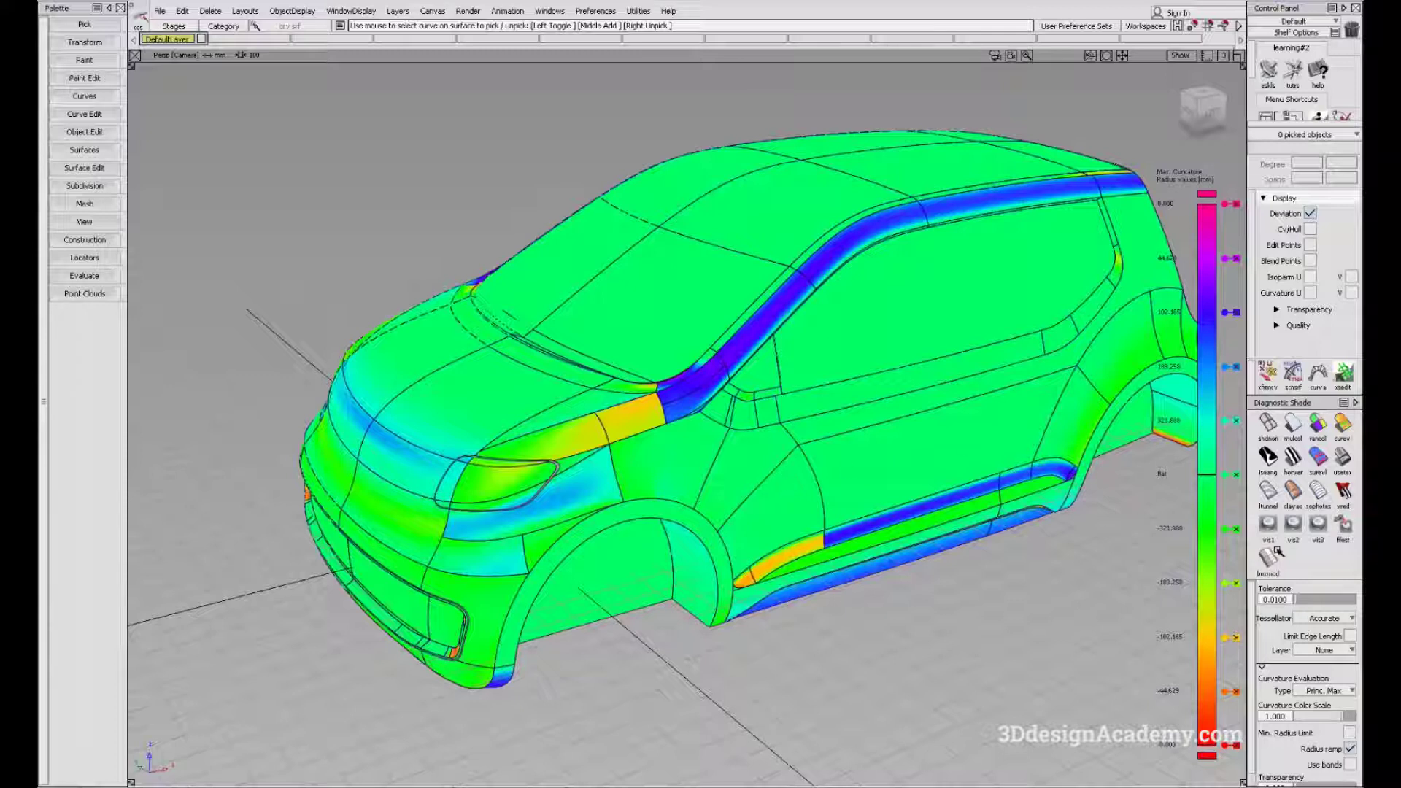
{"action": "left_click", "coordinate": [1334, 692]}
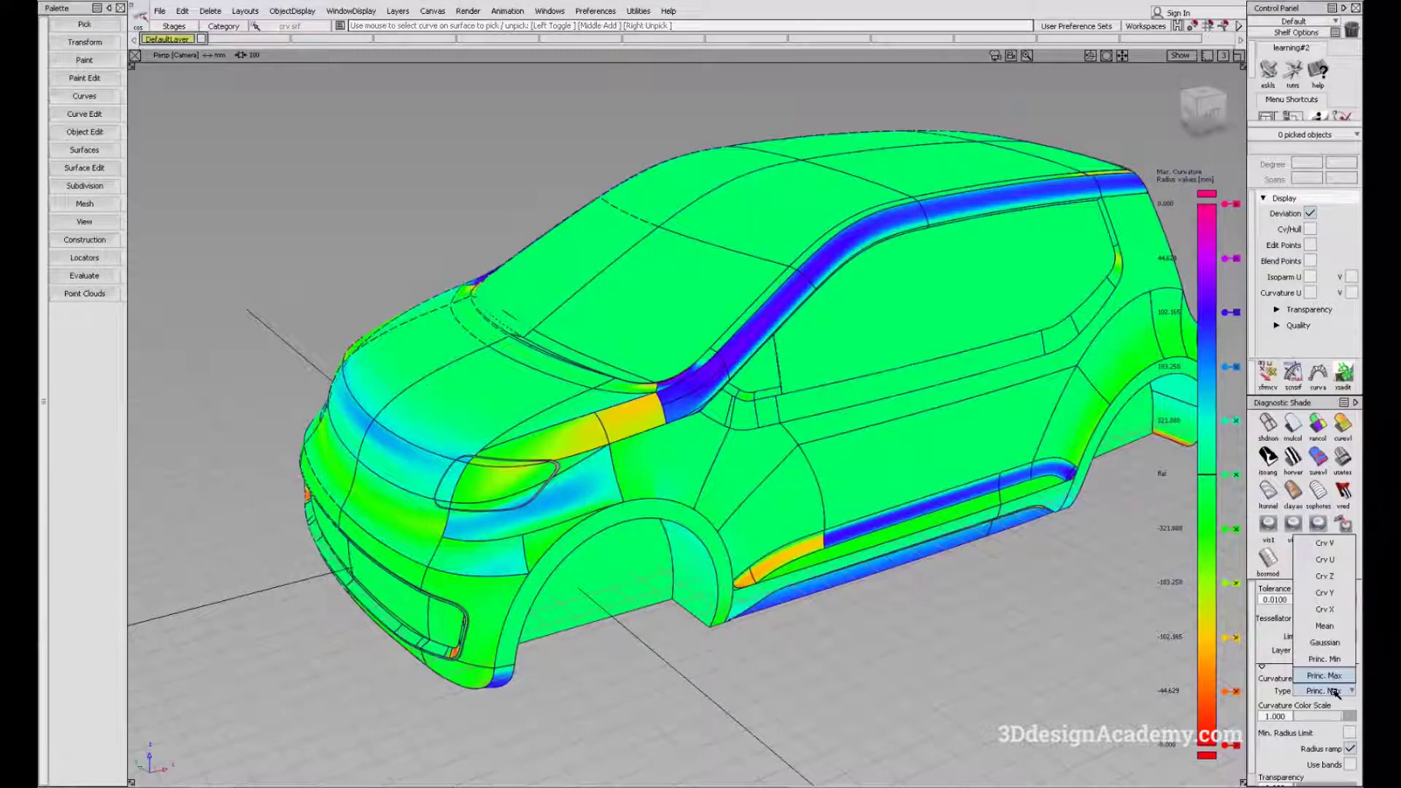
{"action": "left_click", "coordinate": [1335, 672]}
Switch the curvature evaluation type to Gaussian and then to Mean.
{"action": "left_click", "coordinate": [1341, 691]}
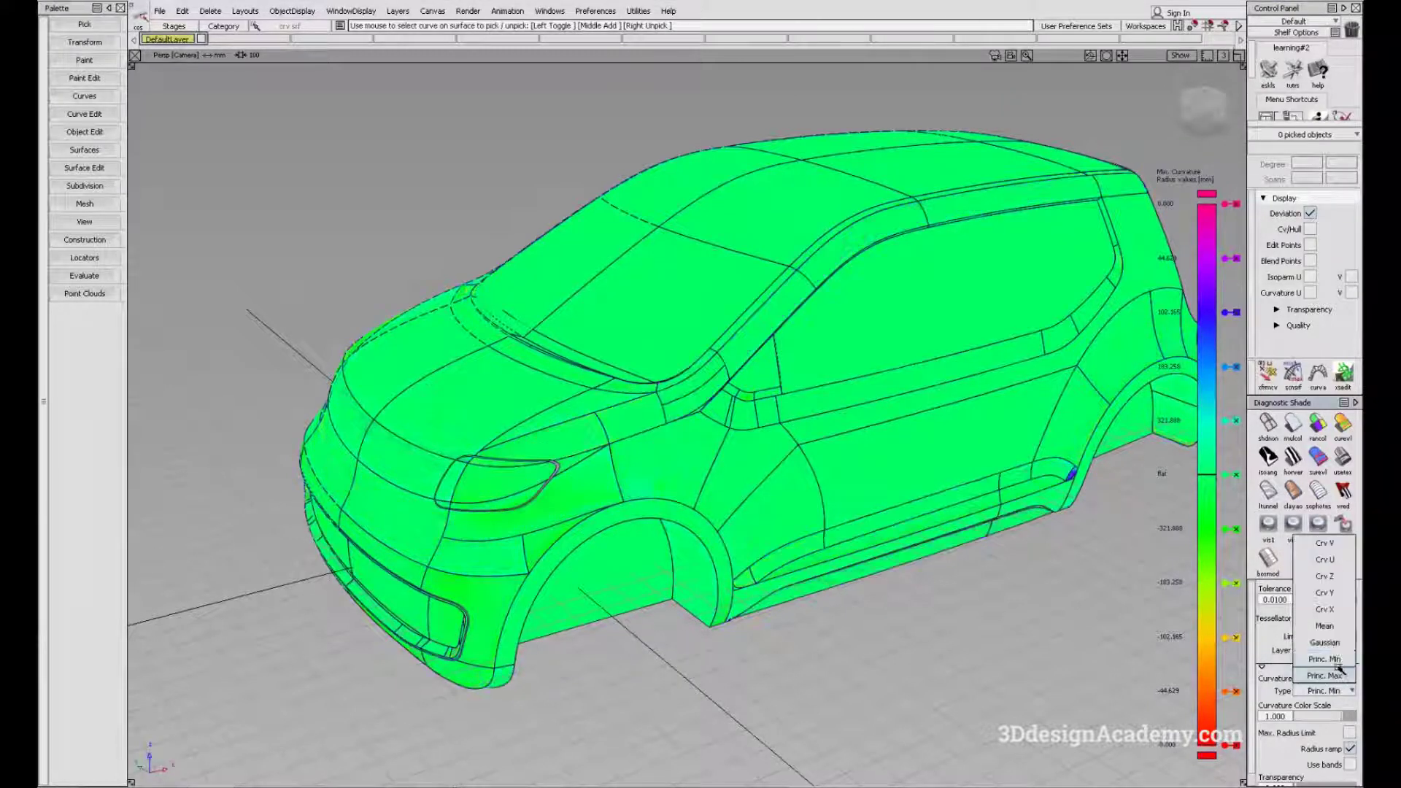
{"action": "left_click", "coordinate": [1336, 648]}
{"action": "left_click", "coordinate": [1335, 691]}
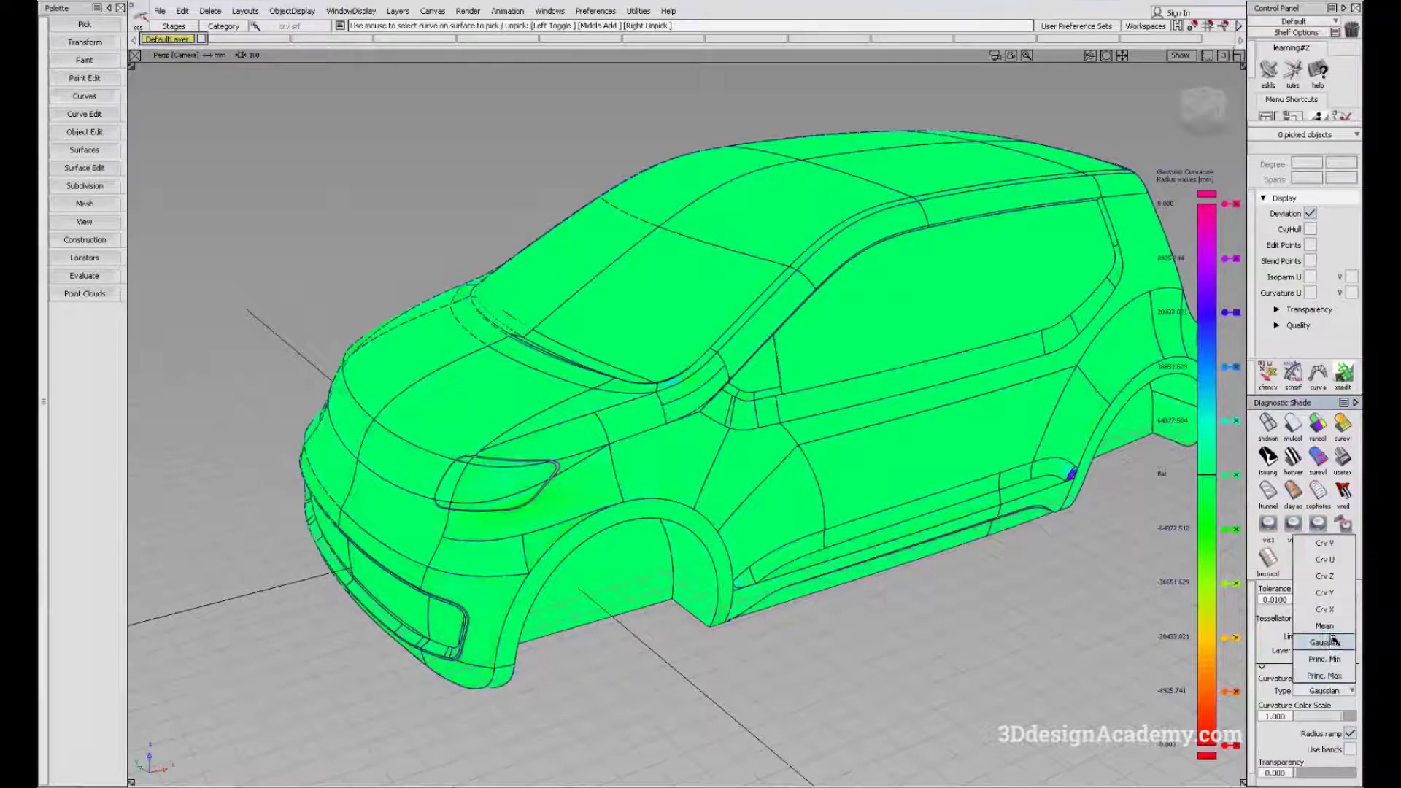
{"action": "left_click", "coordinate": [1333, 630]}
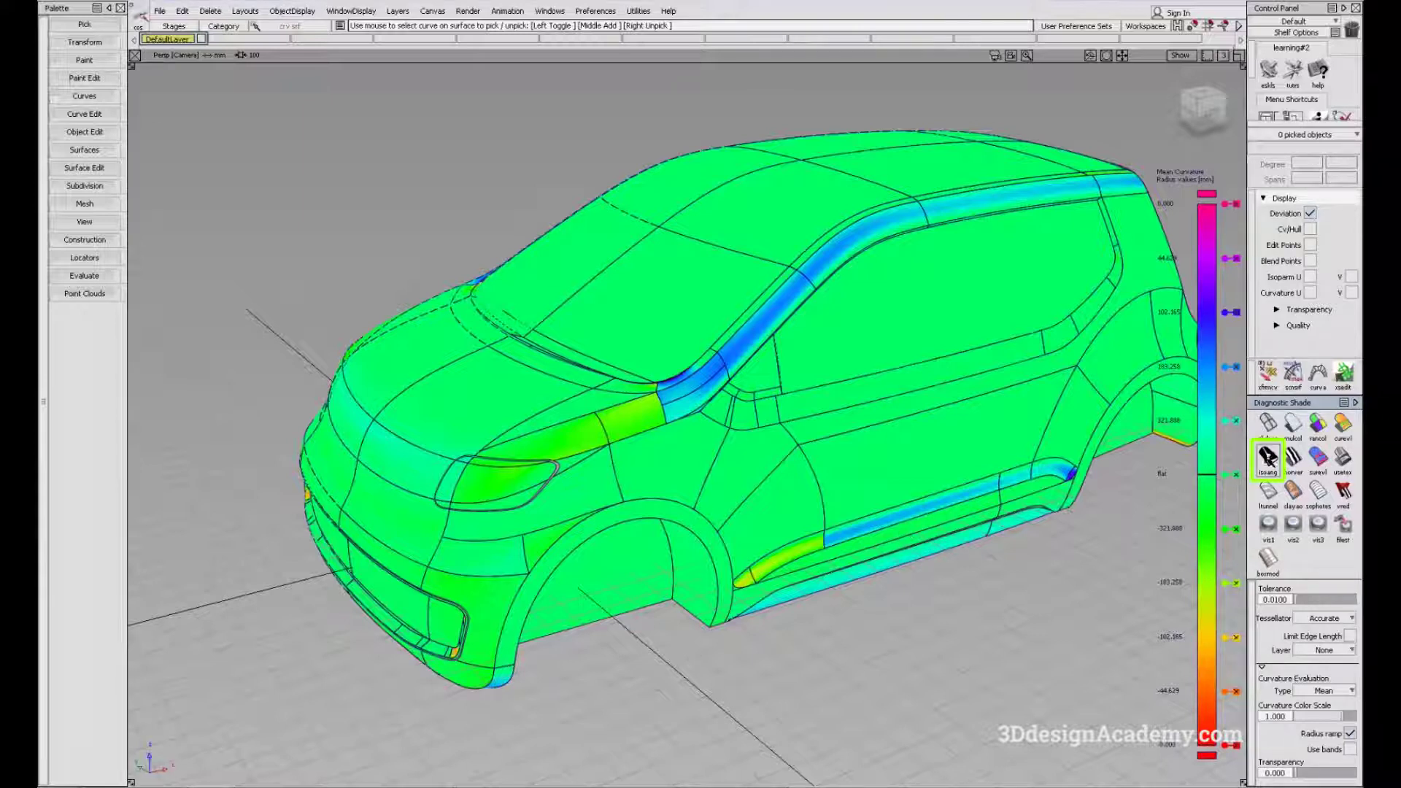
Apply the Isoangle diagnostic shader to the car and examine the single highlight band along its side.
{"action": "left_click", "coordinate": [1267, 455]}
{"action": "left_click_drag", "start_coordinate": [891, 574], "coordinate": [773, 524], "text": "alt+shift"}
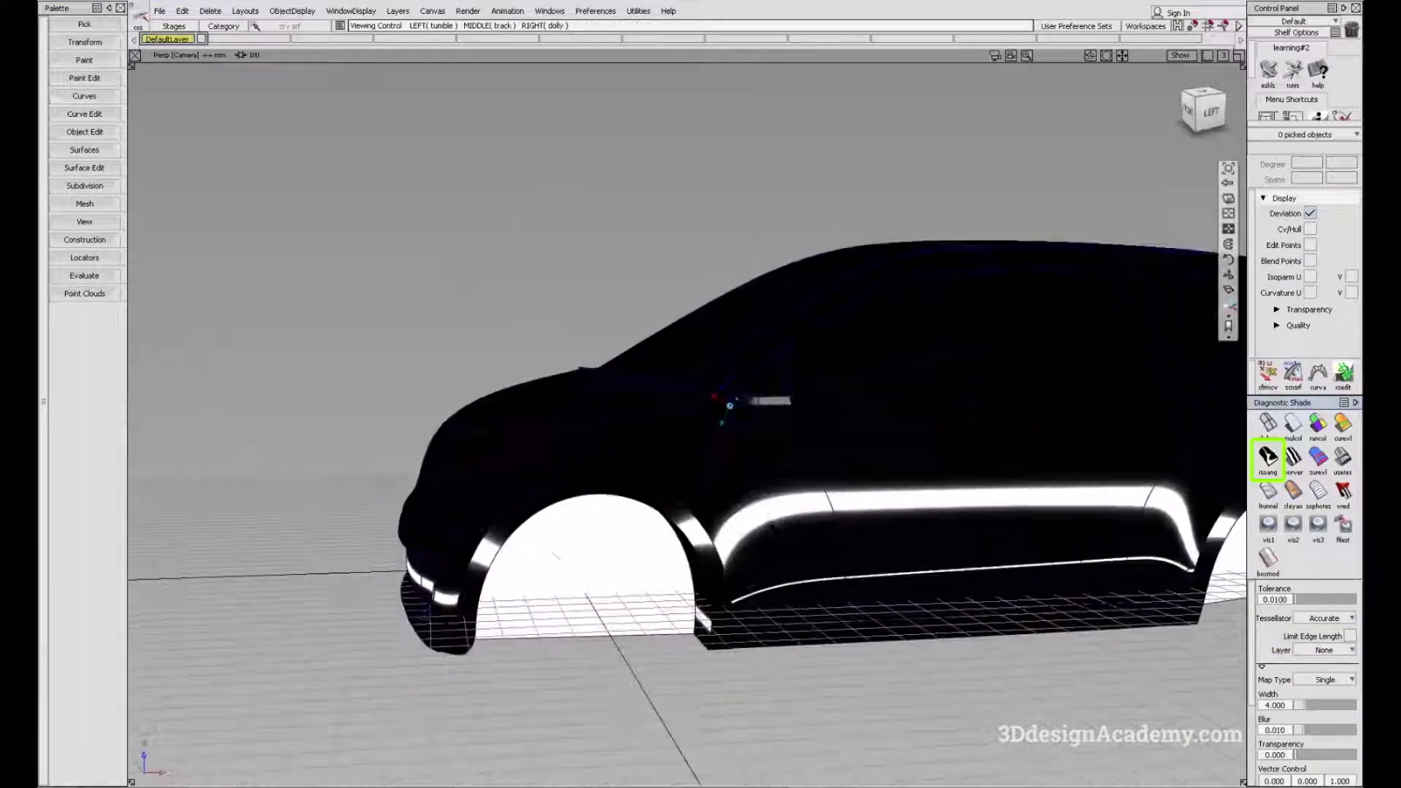
{"action": "left_click_drag", "start_coordinate": [671, 530], "coordinate": [747, 540], "text": "alt+shift"}
{"action": "middle_click_drag", "start_coordinate": [573, 550], "coordinate": [622, 515], "text": "alt+shift"}
{"action": "mouse_move", "coordinate": [926, 496]}
{"action": "left_mouse_down", "text": "alt+shift"}
{"action": "mouse_move", "coordinate": [978, 490]}
{"action": "mouse_move", "coordinate": [901, 500]}
{"action": "left_mouse_up", "text": "alt+shift"}
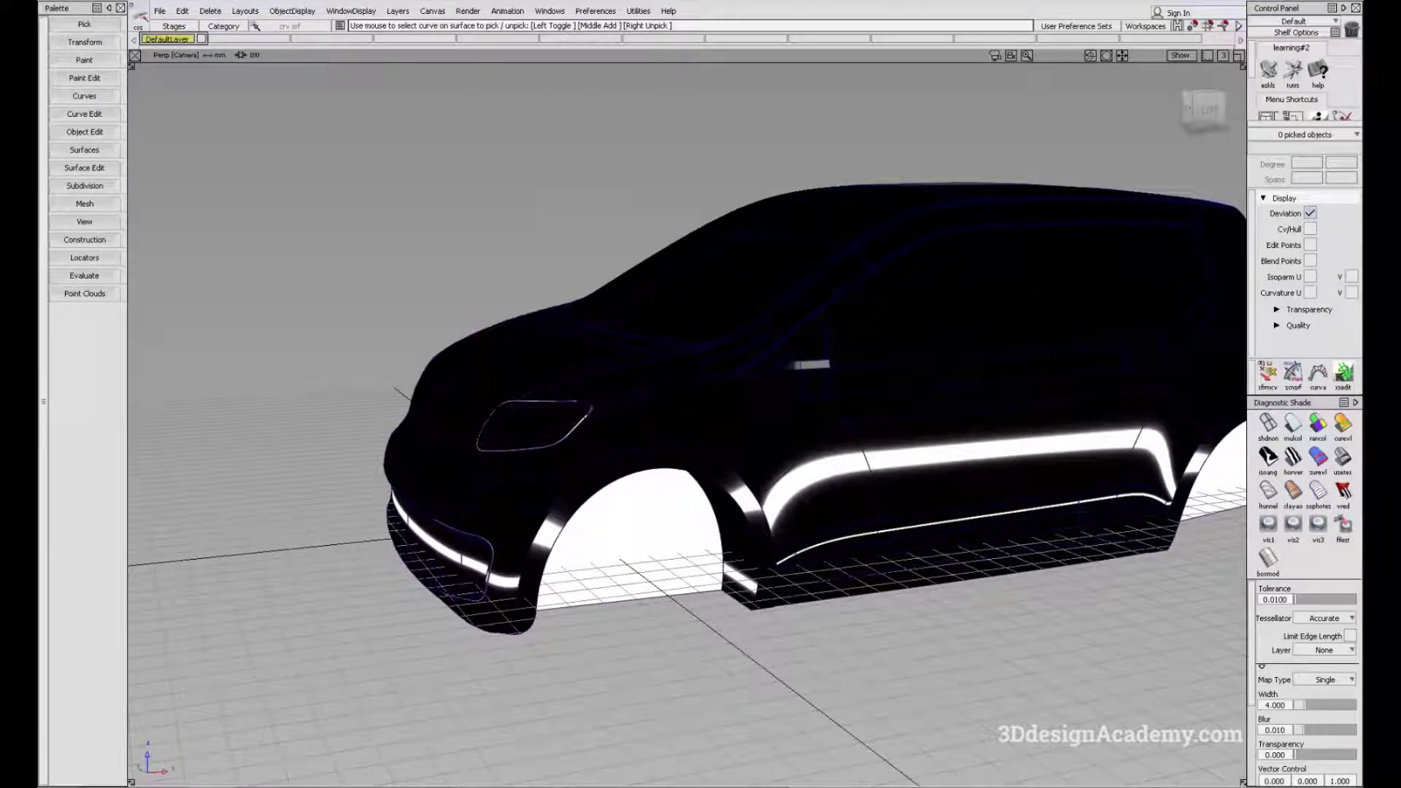
Switch the isoangle map type to Double and then to Multiple, and set the number of bands to 25.
{"action": "left_click", "coordinate": [1333, 680]}
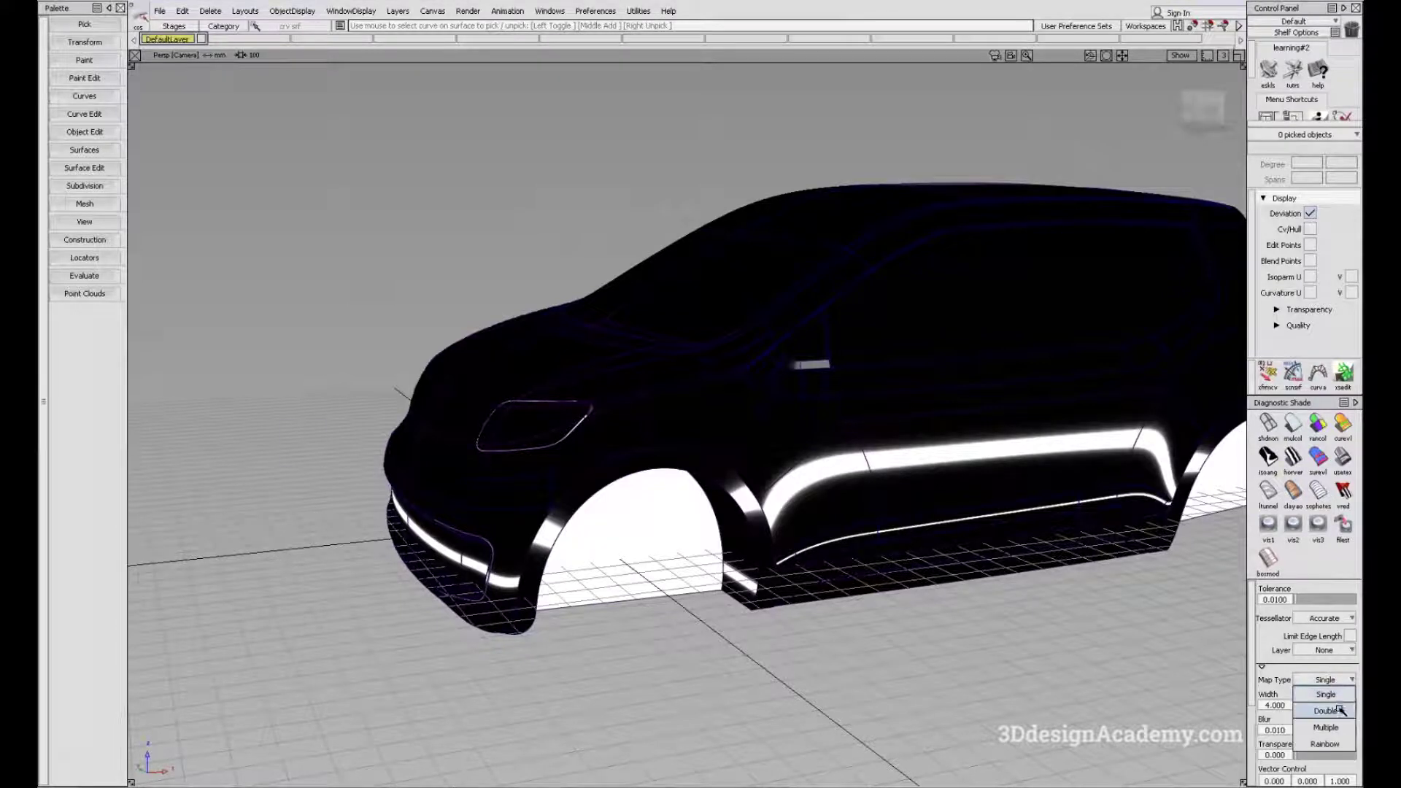
{"action": "left_click", "coordinate": [1328, 711]}
{"action": "left_click", "coordinate": [1336, 681]}
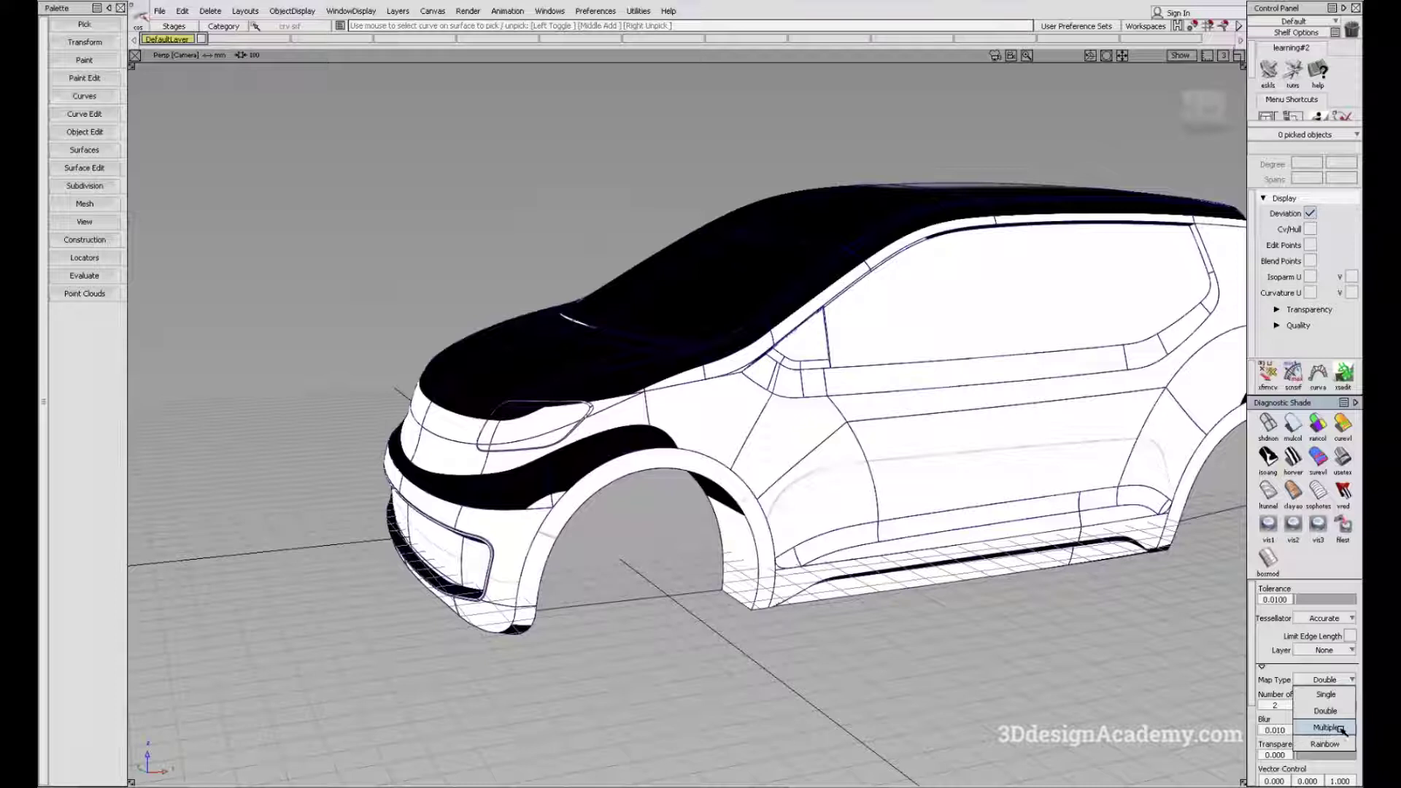
{"action": "left_click", "coordinate": [1341, 731]}
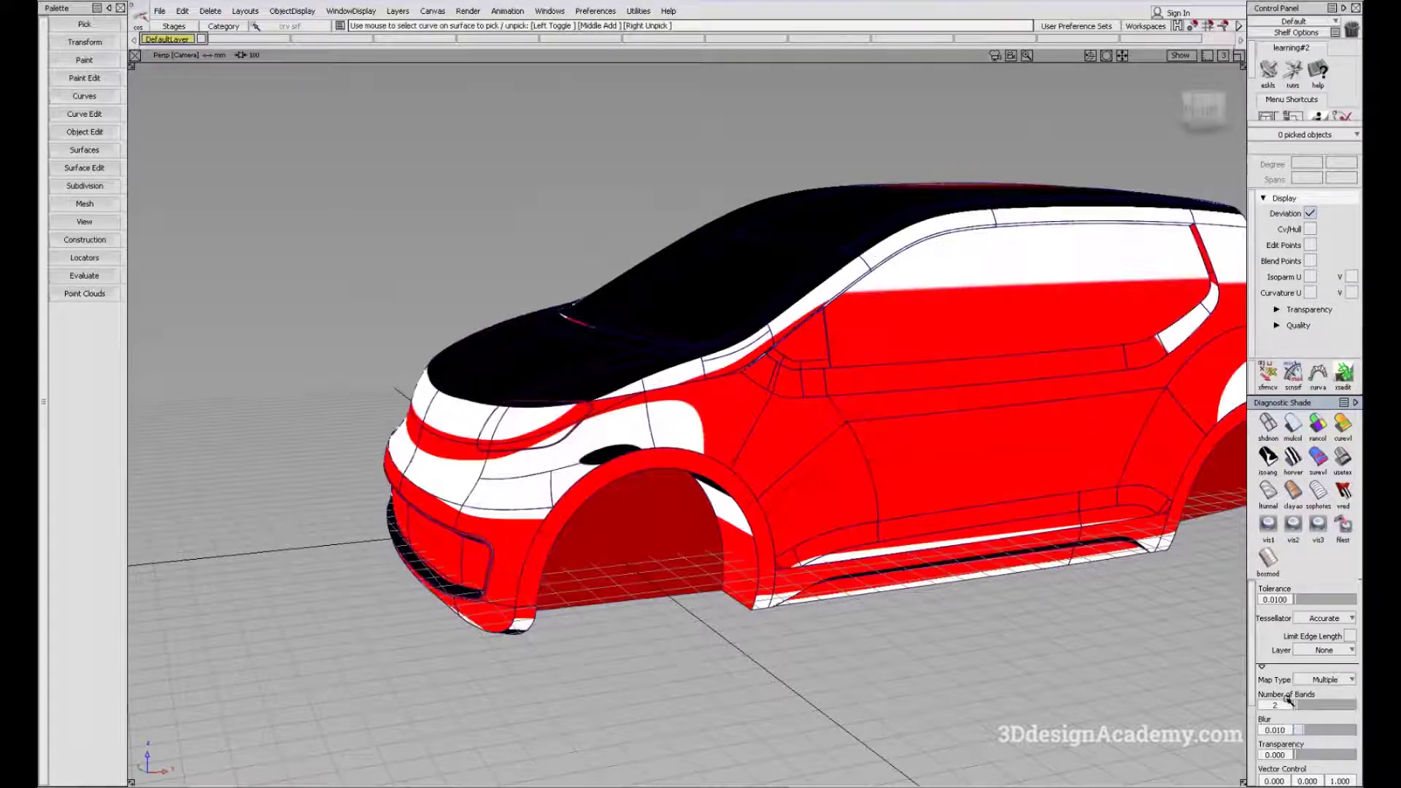
{"action": "left_click_drag", "start_coordinate": [1288, 700], "coordinate": [1350, 704]}
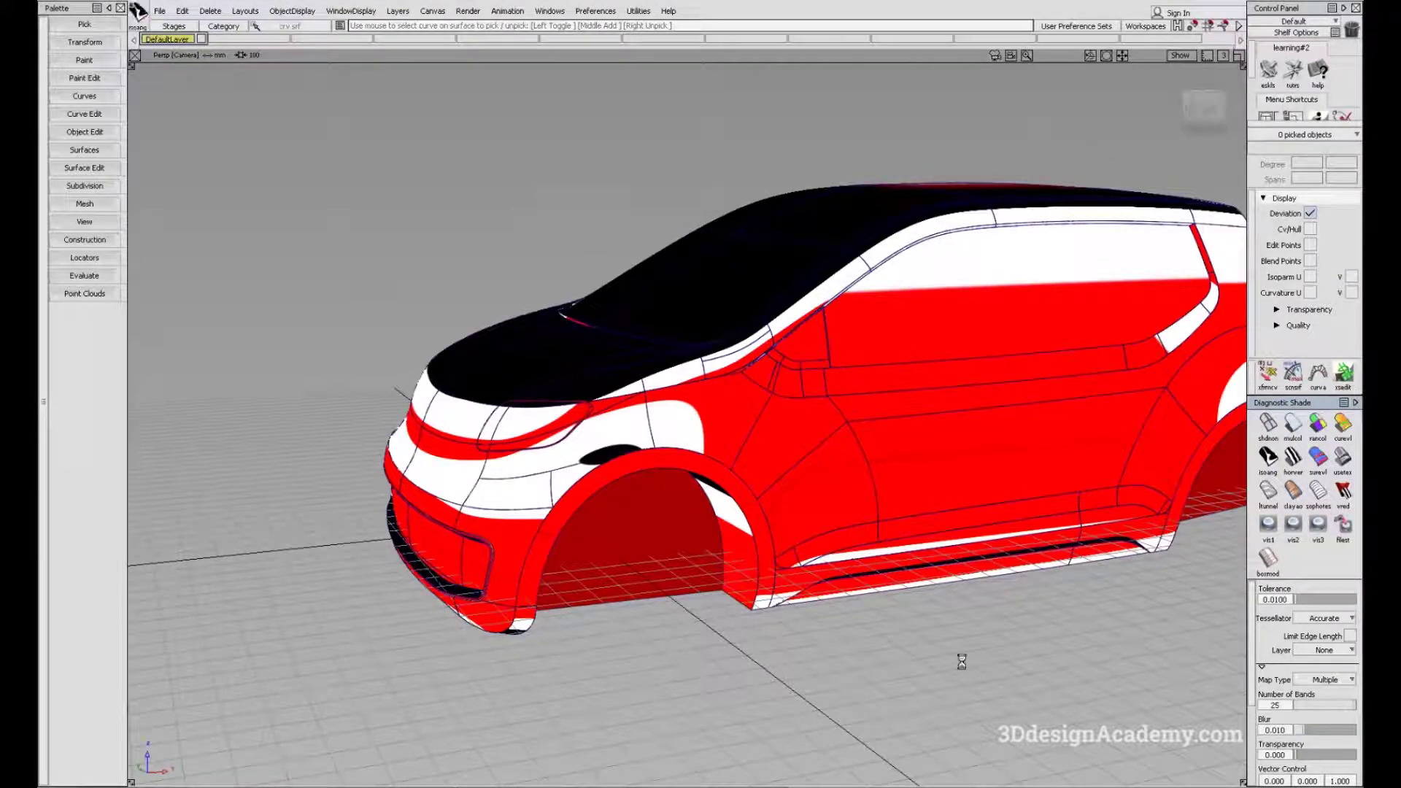
Examine how the multiple isoangle bands flow across the car's front end, hood and headlight area.
{"action": "left_click_drag", "start_coordinate": [685, 531], "coordinate": [954, 463], "text": "alt+shift"}
{"action": "middle_click_drag", "start_coordinate": [774, 371], "coordinate": [576, 401], "text": "alt+shift"}
{"action": "mouse_move", "coordinate": [783, 434]}
{"action": "left_mouse_down", "text": "alt+shift"}
{"action": "mouse_move", "coordinate": [566, 321]}
{"action": "mouse_move", "coordinate": [810, 307]}
{"action": "mouse_move", "coordinate": [837, 294]}
{"action": "mouse_move", "coordinate": [818, 278]}
{"action": "mouse_move", "coordinate": [363, 430]}
{"action": "mouse_move", "coordinate": [762, 399]}
{"action": "mouse_move", "coordinate": [752, 424]}
{"action": "mouse_move", "coordinate": [590, 357]}
{"action": "mouse_move", "coordinate": [795, 419]}
{"action": "left_mouse_up", "text": "alt+shift"}
{"action": "left_click_drag", "start_coordinate": [431, 379], "coordinate": [580, 399], "text": "alt+shift"}
{"action": "right_click_drag", "start_coordinate": [580, 399], "coordinate": [647, 450], "text": "alt+shift"}
{"action": "mouse_move", "coordinate": [648, 451]}
{"action": "left_mouse_down", "text": "alt+shift"}
{"action": "mouse_move", "coordinate": [726, 394]}
{"action": "mouse_move", "coordinate": [671, 436]}
{"action": "left_mouse_up", "text": "alt+shift"}
{"action": "right_click_drag", "start_coordinate": [671, 436], "coordinate": [642, 503], "text": "alt+shift"}
{"action": "left_click_drag", "start_coordinate": [719, 563], "coordinate": [666, 557], "text": "alt+shift"}
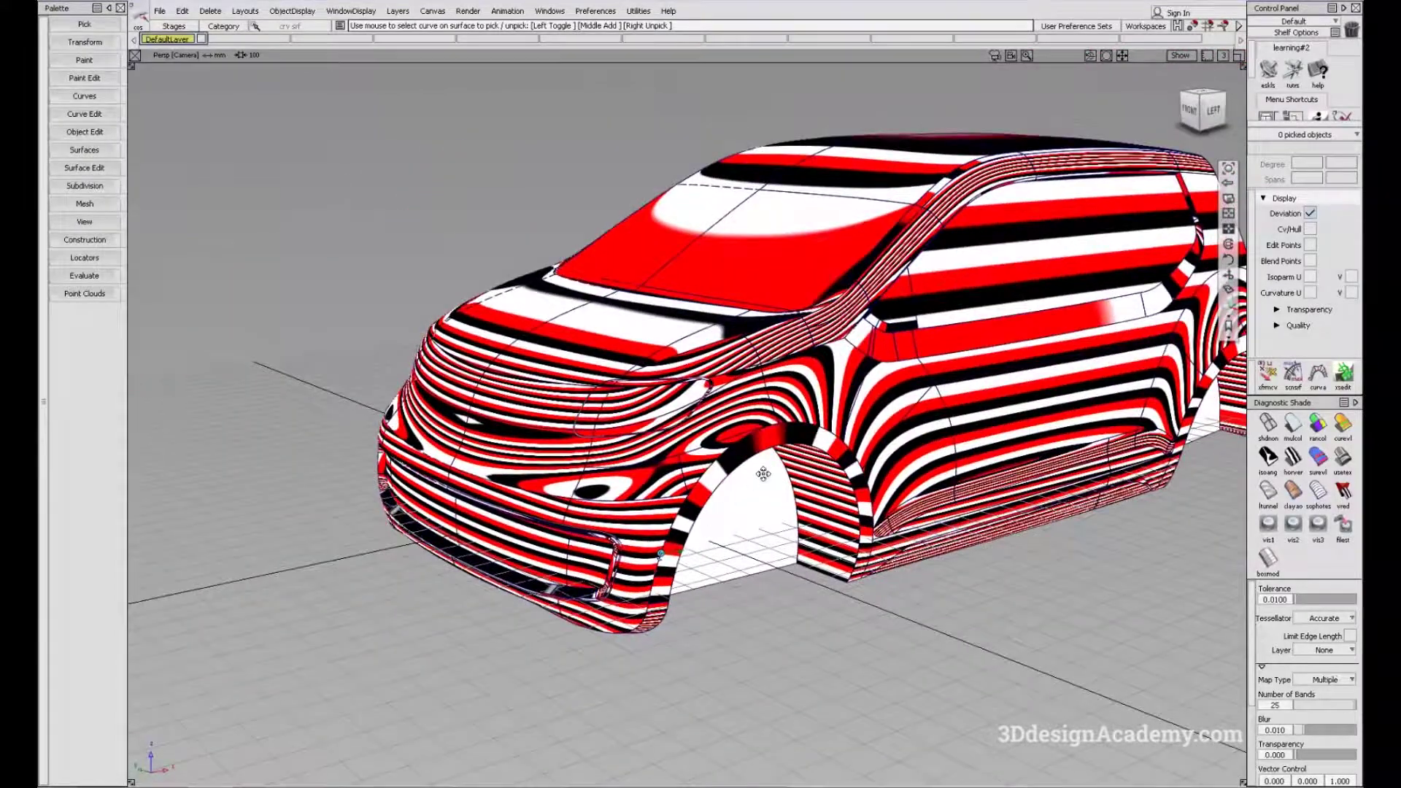
Examine the isoangle bands along the doors, wheel arches, windshield and roof from elevated side views.
{"action": "middle_click_drag", "start_coordinate": [763, 474], "coordinate": [716, 489], "text": "alt+shift"}
{"action": "left_click_drag", "start_coordinate": [717, 489], "coordinate": [649, 550], "text": "alt+shift"}
{"action": "middle_click_drag", "start_coordinate": [1003, 401], "coordinate": [891, 432], "text": "alt+shift"}
{"action": "left_click_drag", "start_coordinate": [891, 432], "coordinate": [882, 436], "text": "alt+shift"}
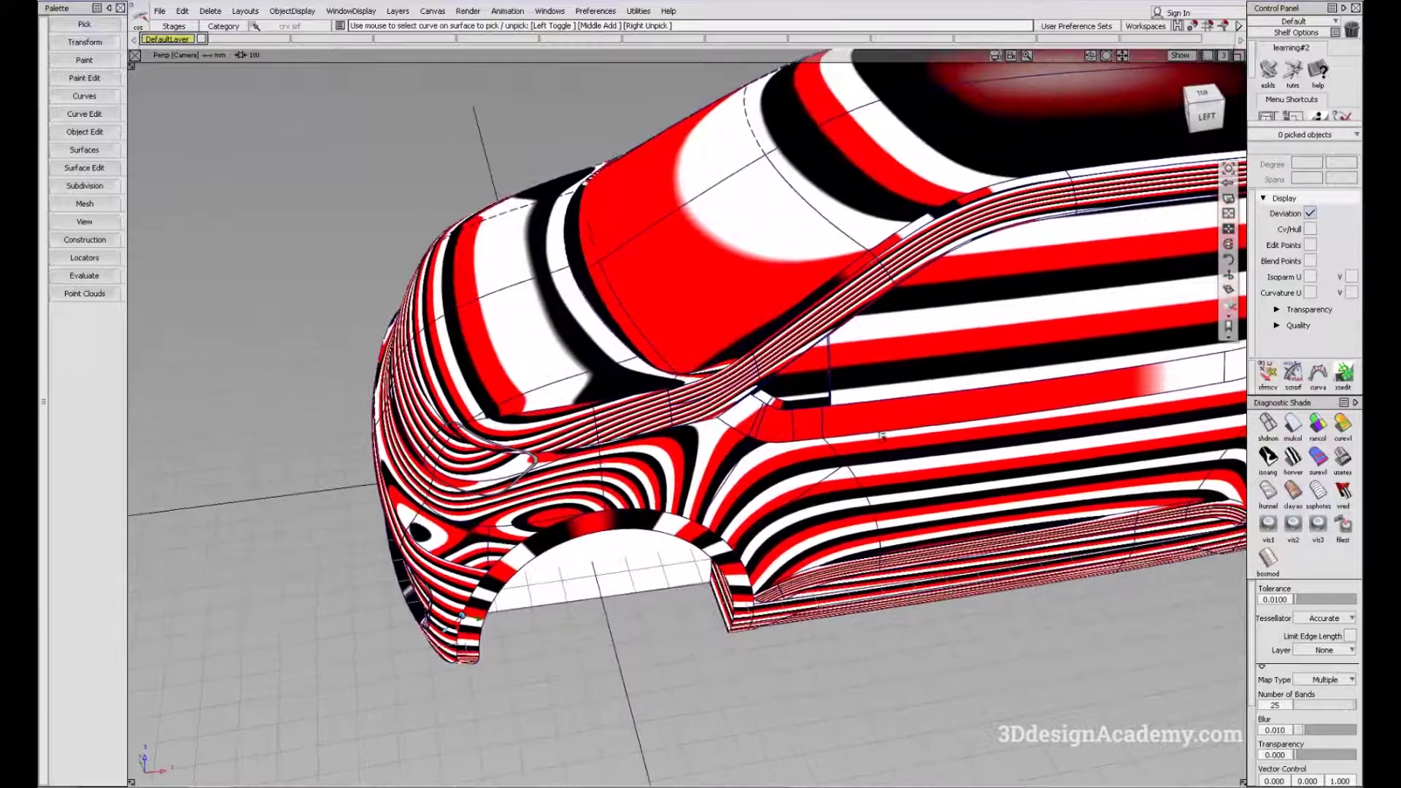
{"action": "middle_click_drag", "start_coordinate": [882, 437], "coordinate": [715, 466], "text": "alt+shift"}
{"action": "right_click_drag", "start_coordinate": [714, 467], "coordinate": [744, 460], "text": "alt+shift"}
{"action": "left_click_drag", "start_coordinate": [744, 460], "coordinate": [822, 419], "text": "alt+shift"}
{"action": "middle_click_drag", "start_coordinate": [822, 418], "coordinate": [731, 436], "text": "alt+shift"}
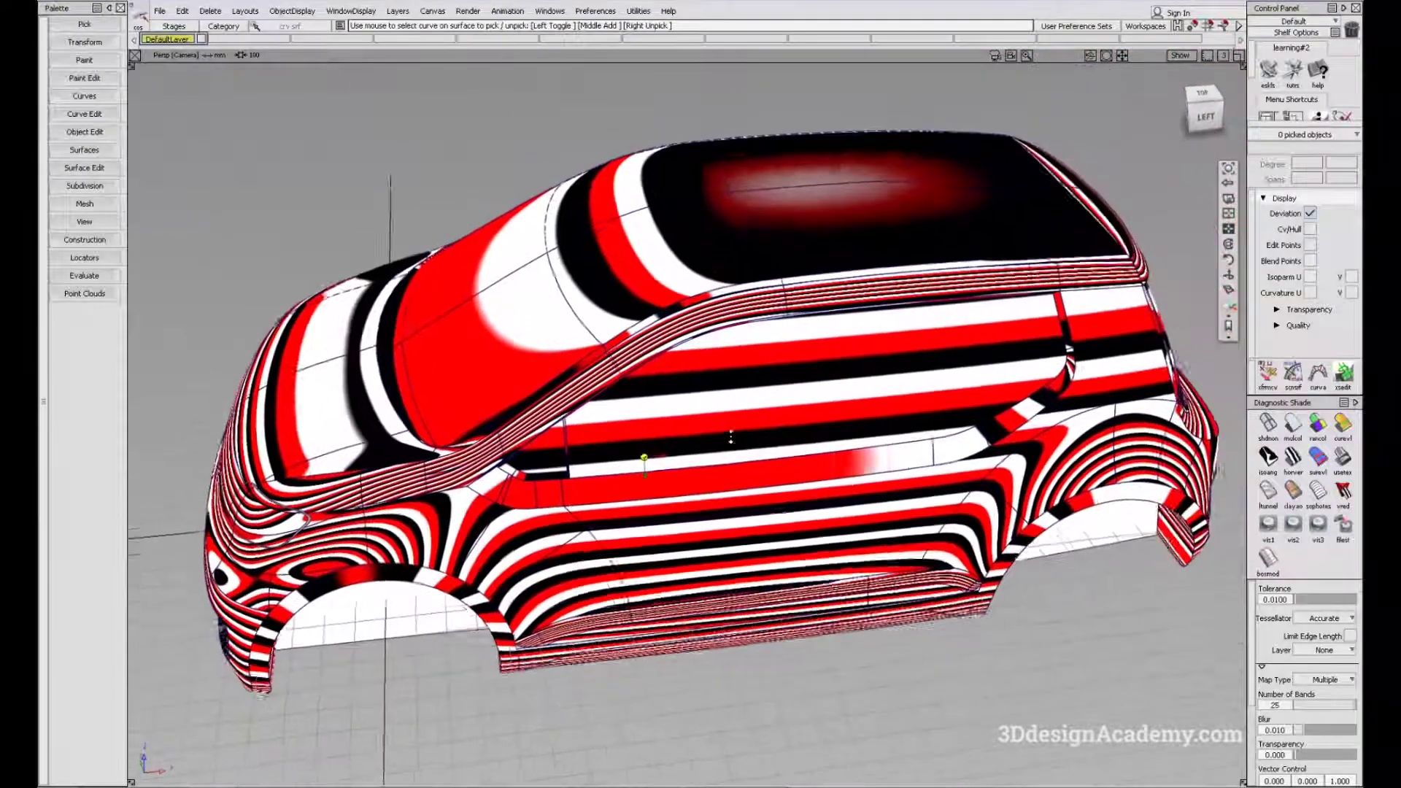
{"action": "left_click_drag", "start_coordinate": [731, 436], "coordinate": [722, 448], "text": "alt+shift"}
{"action": "left_click_drag", "start_coordinate": [884, 415], "coordinate": [795, 408], "text": "alt+shift"}
{"action": "middle_click_drag", "start_coordinate": [503, 515], "coordinate": [640, 442], "text": "alt+shift"}
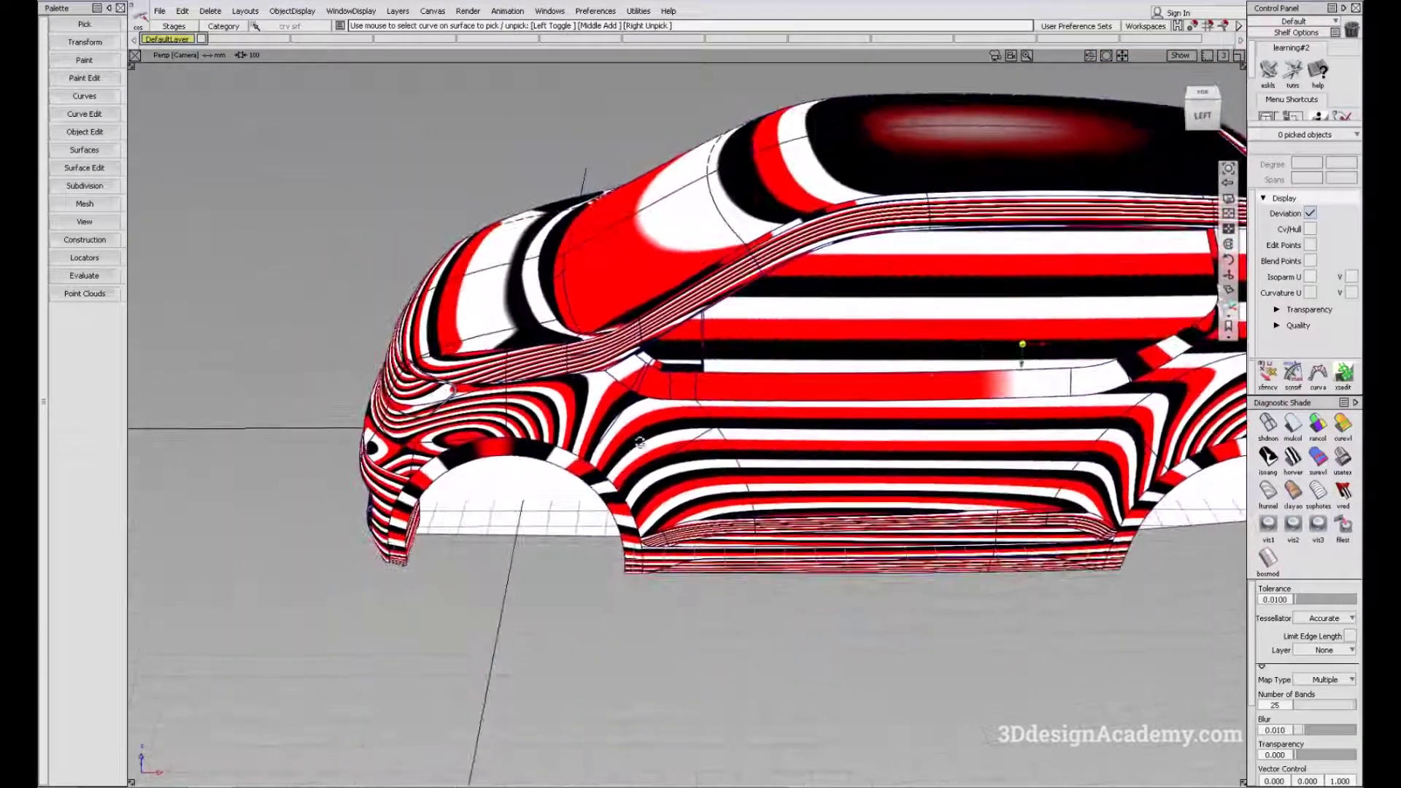
{"action": "left_click_drag", "start_coordinate": [639, 442], "coordinate": [891, 482], "text": "alt+shift"}
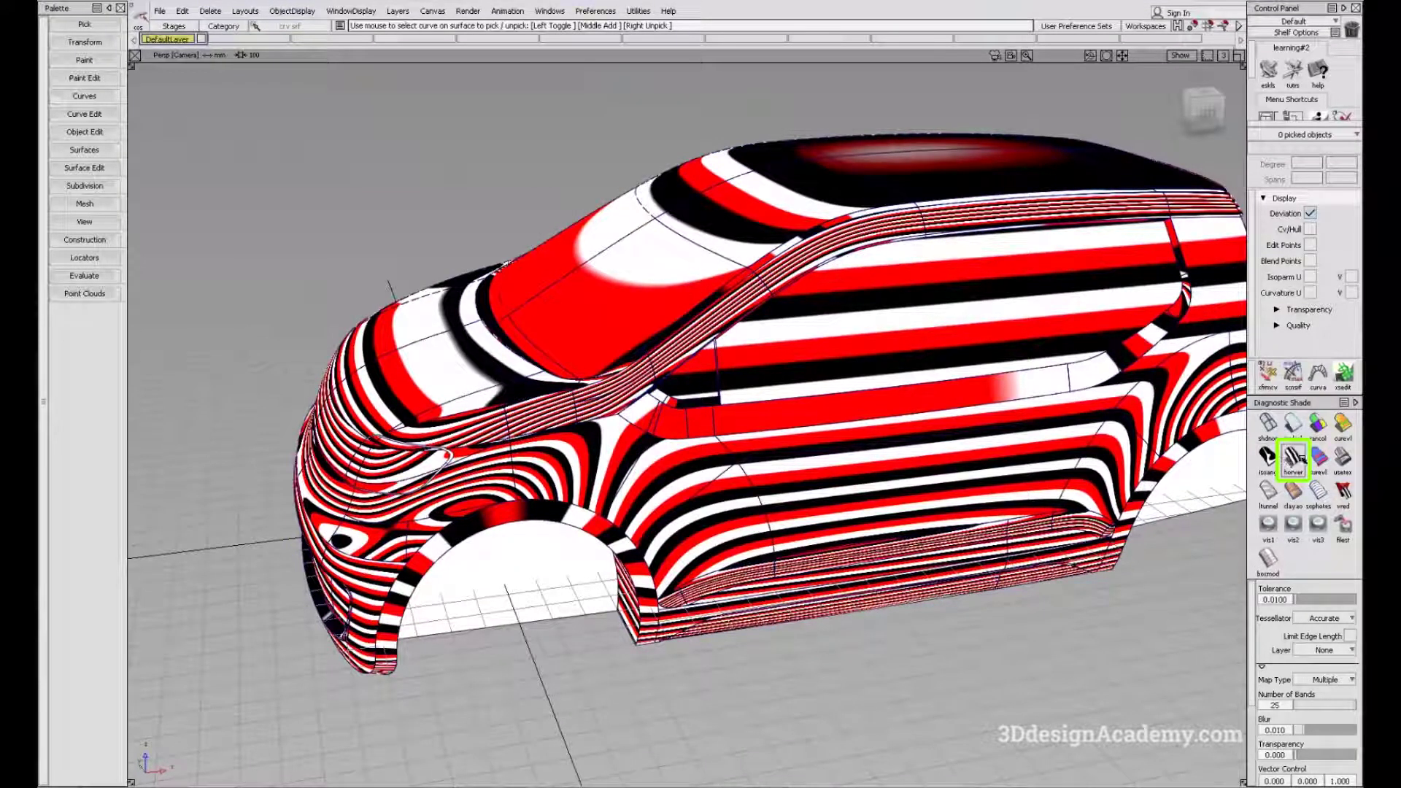
Apply the Horizontal/Vertical diagnostic shader and inspect the black-and-white stripes across the car's front, side and fender.
{"action": "left_click", "coordinate": [1293, 458]}
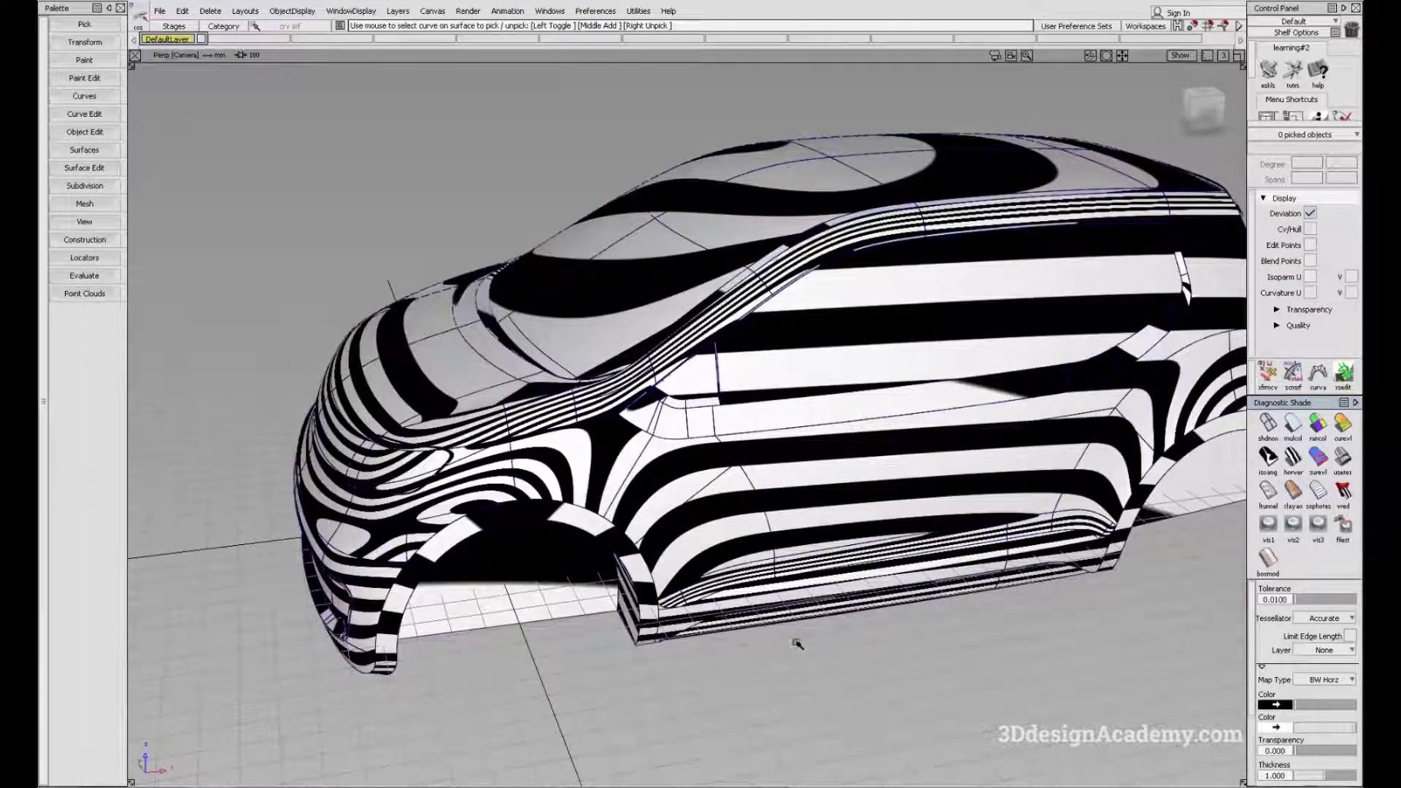
{"action": "left_click_drag", "start_coordinate": [831, 482], "coordinate": [1067, 413], "text": "alt+shift"}
{"action": "left_click_drag", "start_coordinate": [640, 519], "coordinate": [693, 503], "text": "alt+shift"}
{"action": "left_click", "coordinate": [766, 454], "text": "alt+shift"}
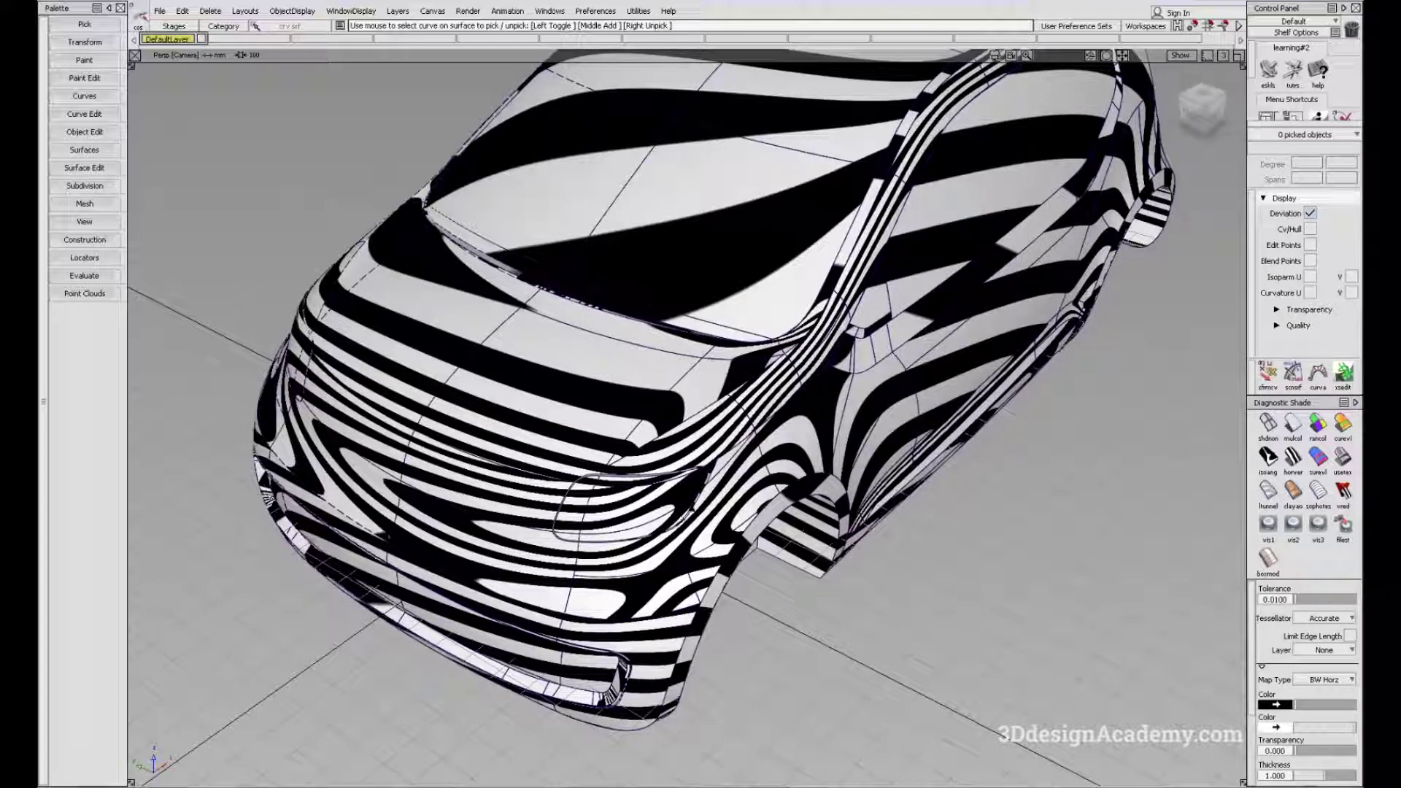
{"action": "left_click_drag", "start_coordinate": [1007, 491], "coordinate": [692, 487], "text": "alt+shift"}
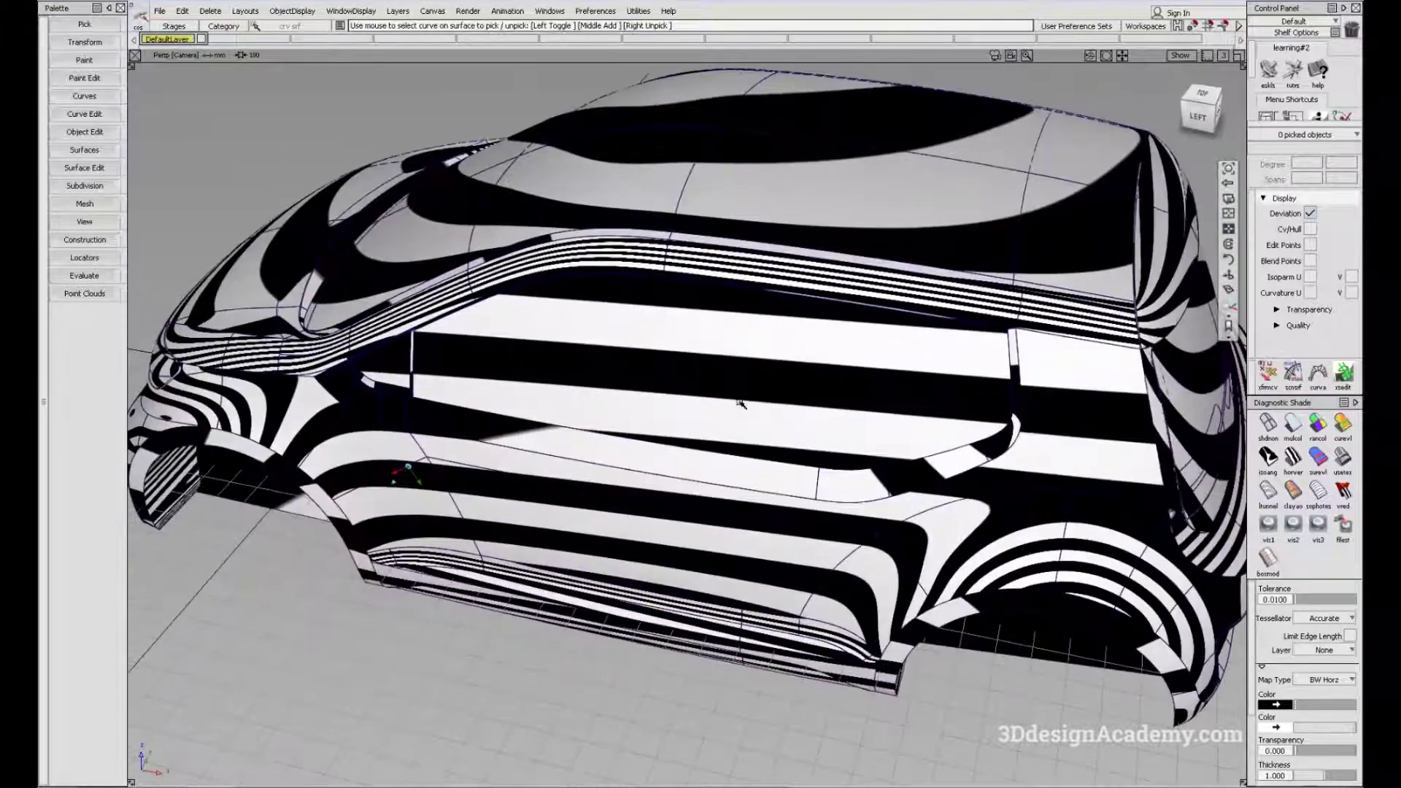
{"action": "left_click_drag", "start_coordinate": [739, 403], "coordinate": [677, 494], "text": "alt+shift"}
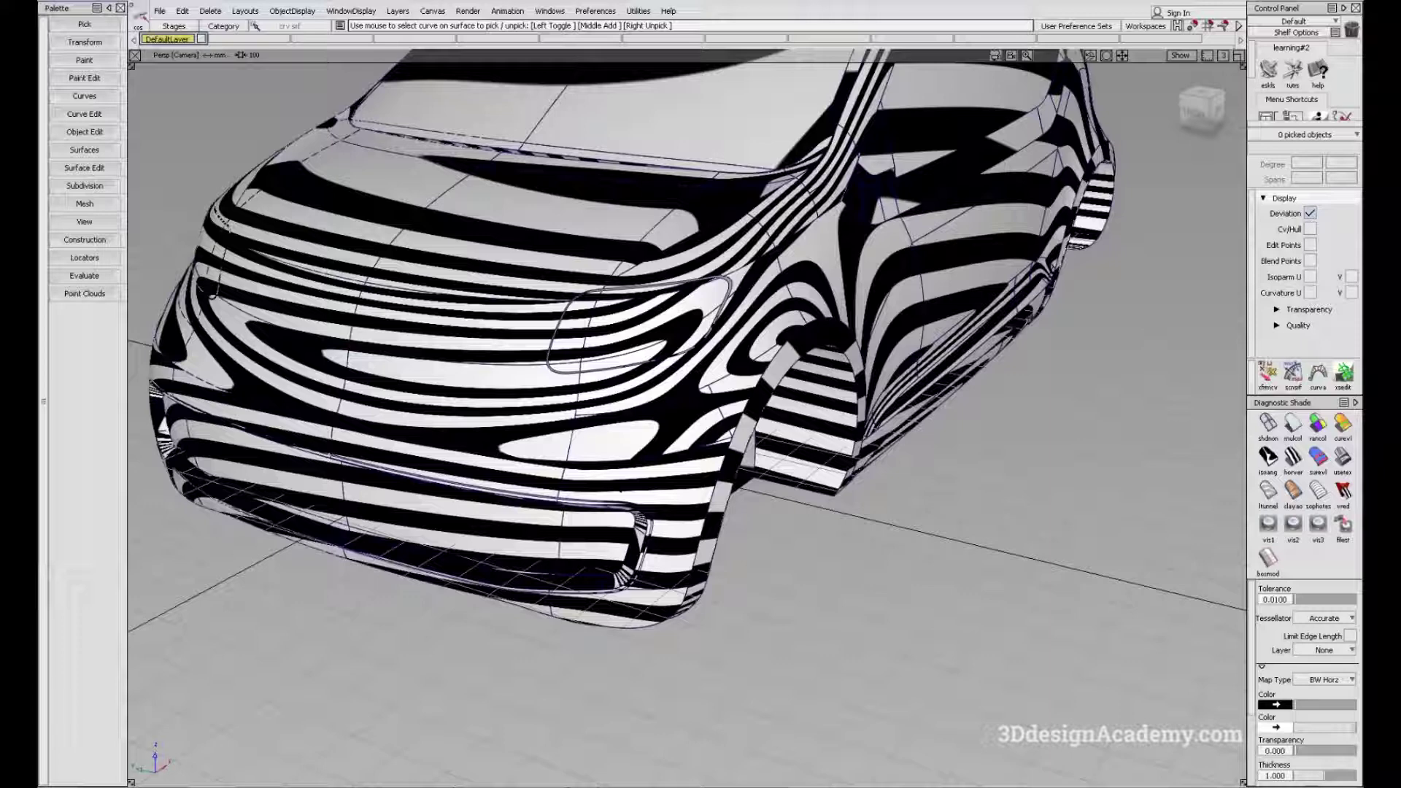
{"action": "left_click_drag", "start_coordinate": [700, 386], "coordinate": [737, 397], "text": "alt+shift"}
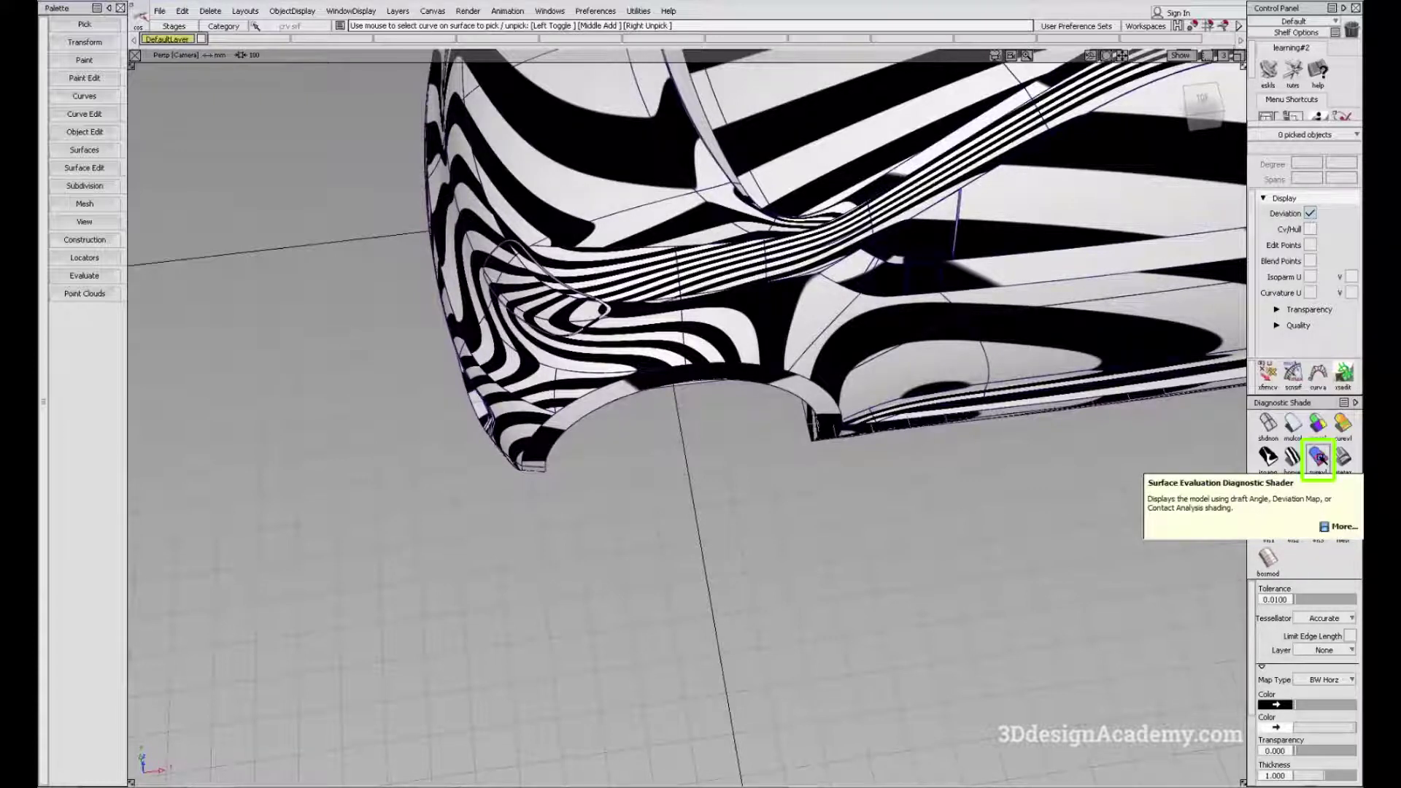
Apply the Surface Evaluation diagnostic shader to the car and examine the draft angle colours across the body's front and side.
{"action": "left_click", "coordinate": [1319, 457]}
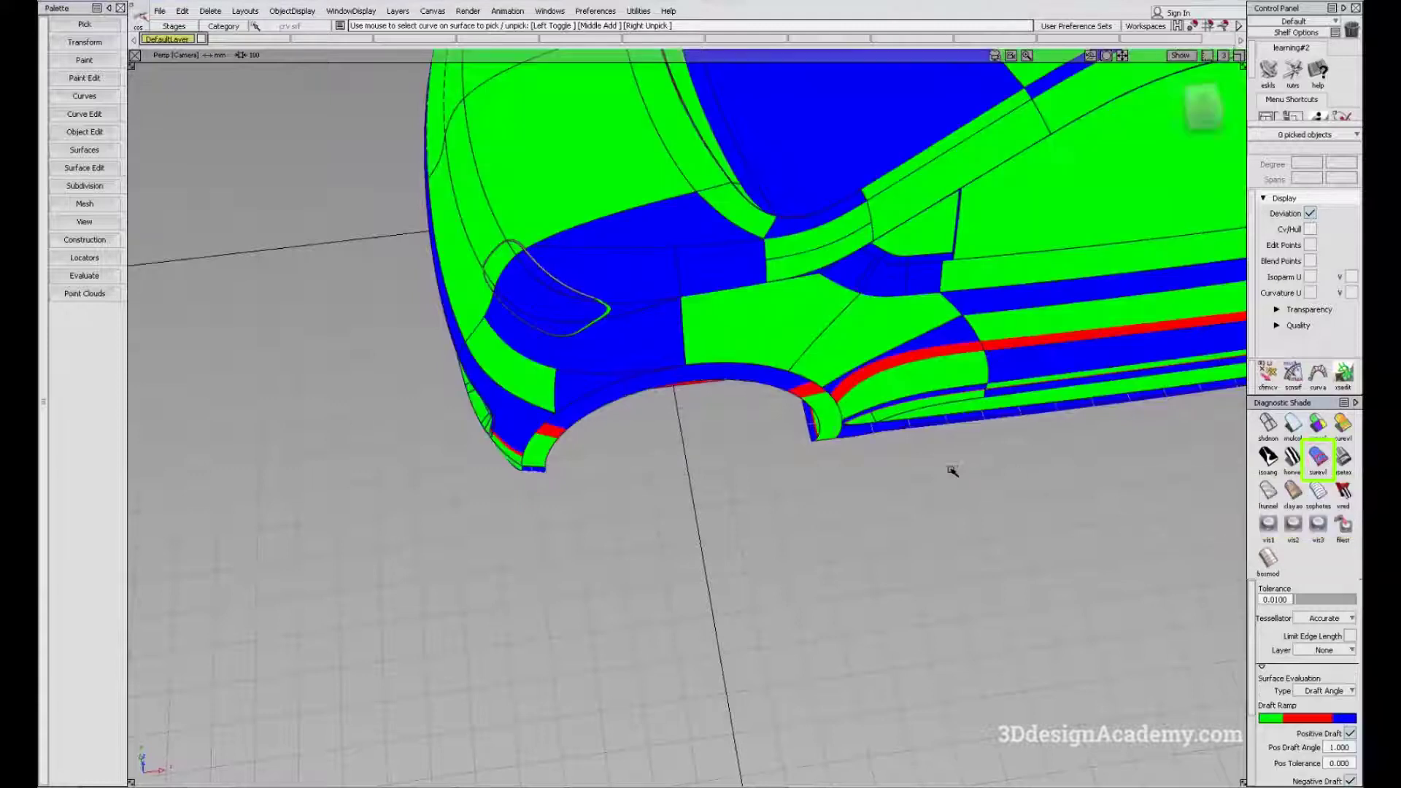
{"action": "middle_click_drag", "start_coordinate": [943, 400], "coordinate": [832, 470], "text": "alt+shift"}
{"action": "left_click_drag", "start_coordinate": [832, 470], "coordinate": [901, 445], "text": "alt+shift"}
{"action": "right_click_drag", "start_coordinate": [901, 445], "coordinate": [868, 445], "text": "alt+shift"}
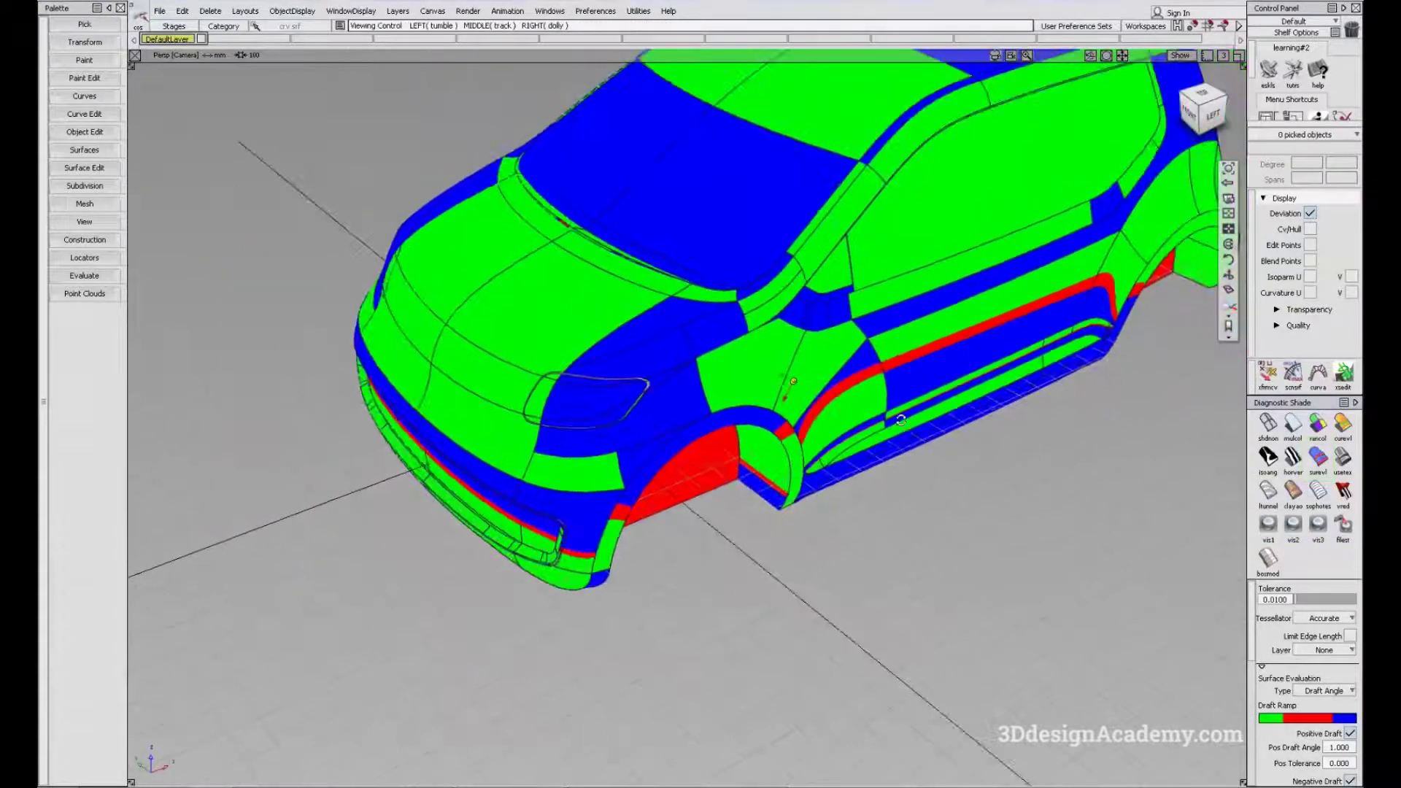
{"action": "left_click_drag", "start_coordinate": [868, 445], "coordinate": [872, 410], "text": "alt+shift"}
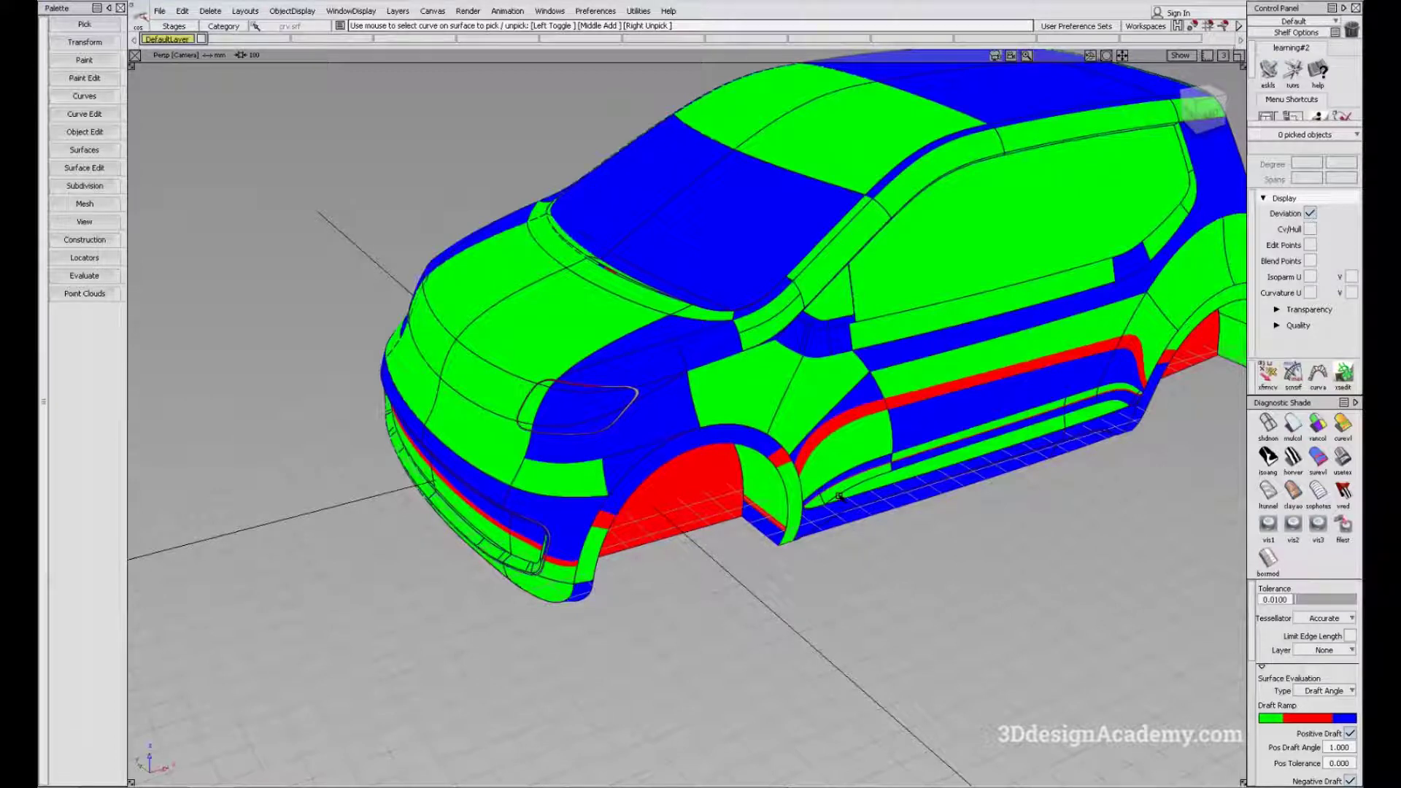
{"action": "left_click_drag", "start_coordinate": [827, 469], "coordinate": [869, 553], "text": "alt+shift"}
{"action": "left_click_drag", "start_coordinate": [874, 558], "coordinate": [876, 448], "text": "ctrl+shift"}
{"action": "left_click_drag", "start_coordinate": [782, 411], "coordinate": [756, 391], "text": "alt+shift"}
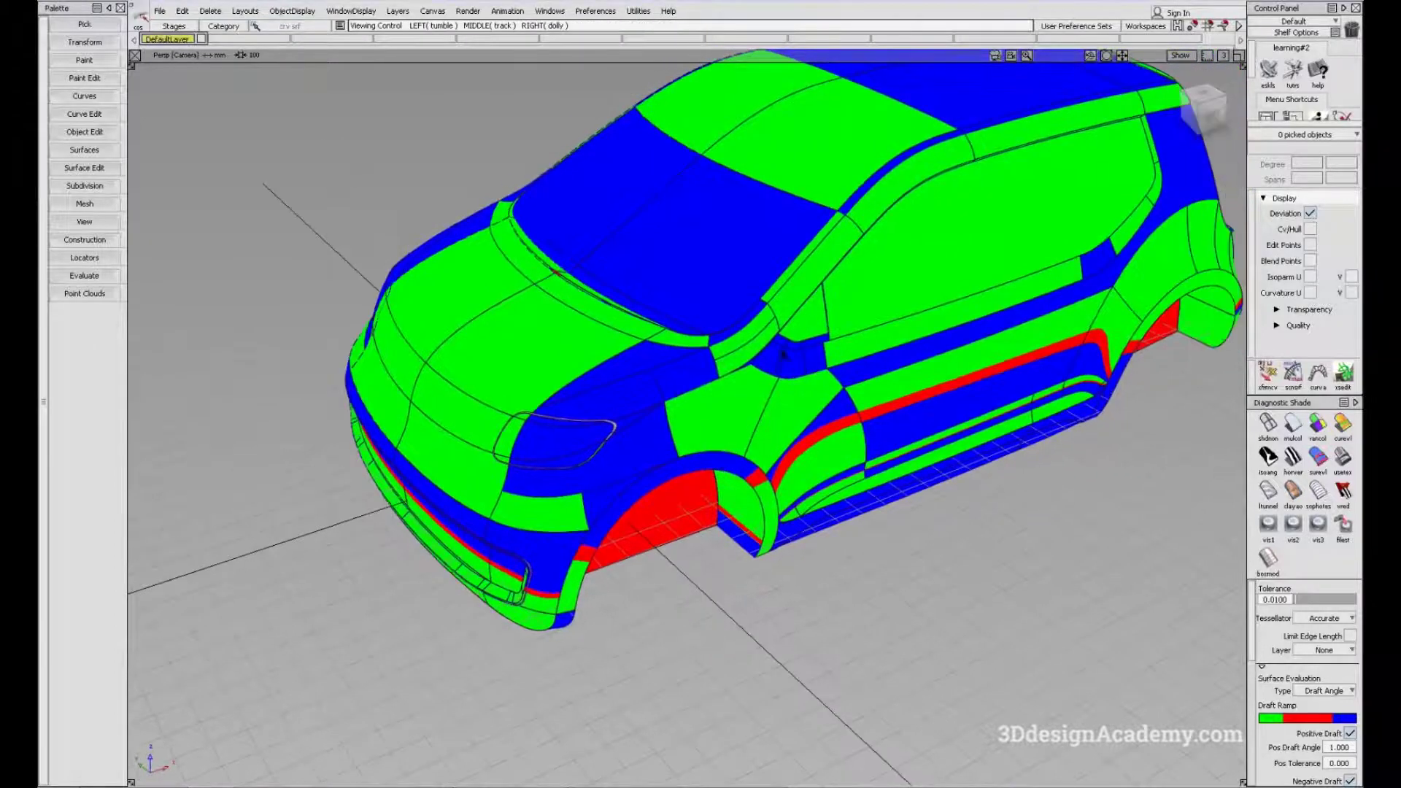
{"action": "left_click_drag", "start_coordinate": [706, 504], "coordinate": [642, 474], "text": "alt+shift"}
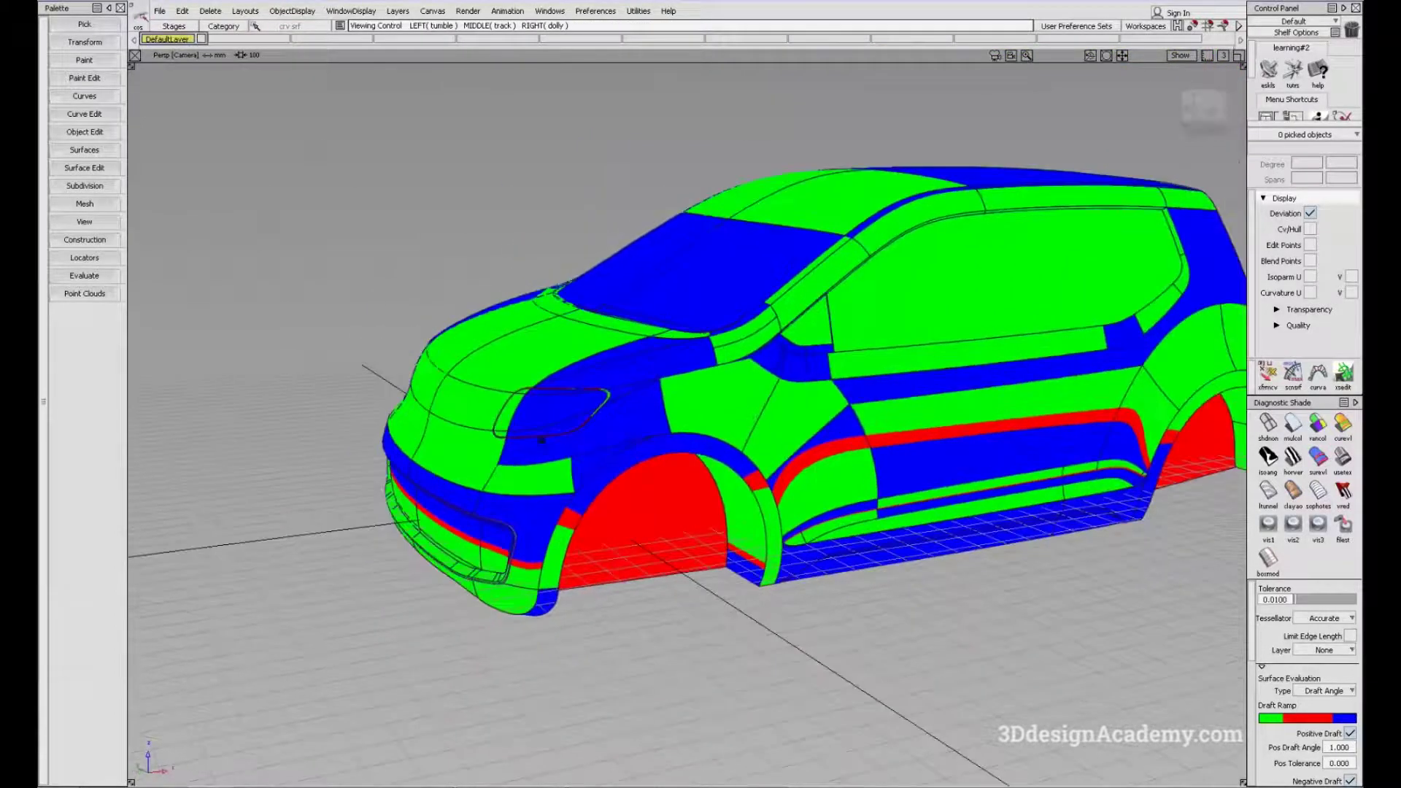
{"action": "left_click_drag", "start_coordinate": [252, 318], "coordinate": [291, 349], "text": "alt+shift"}
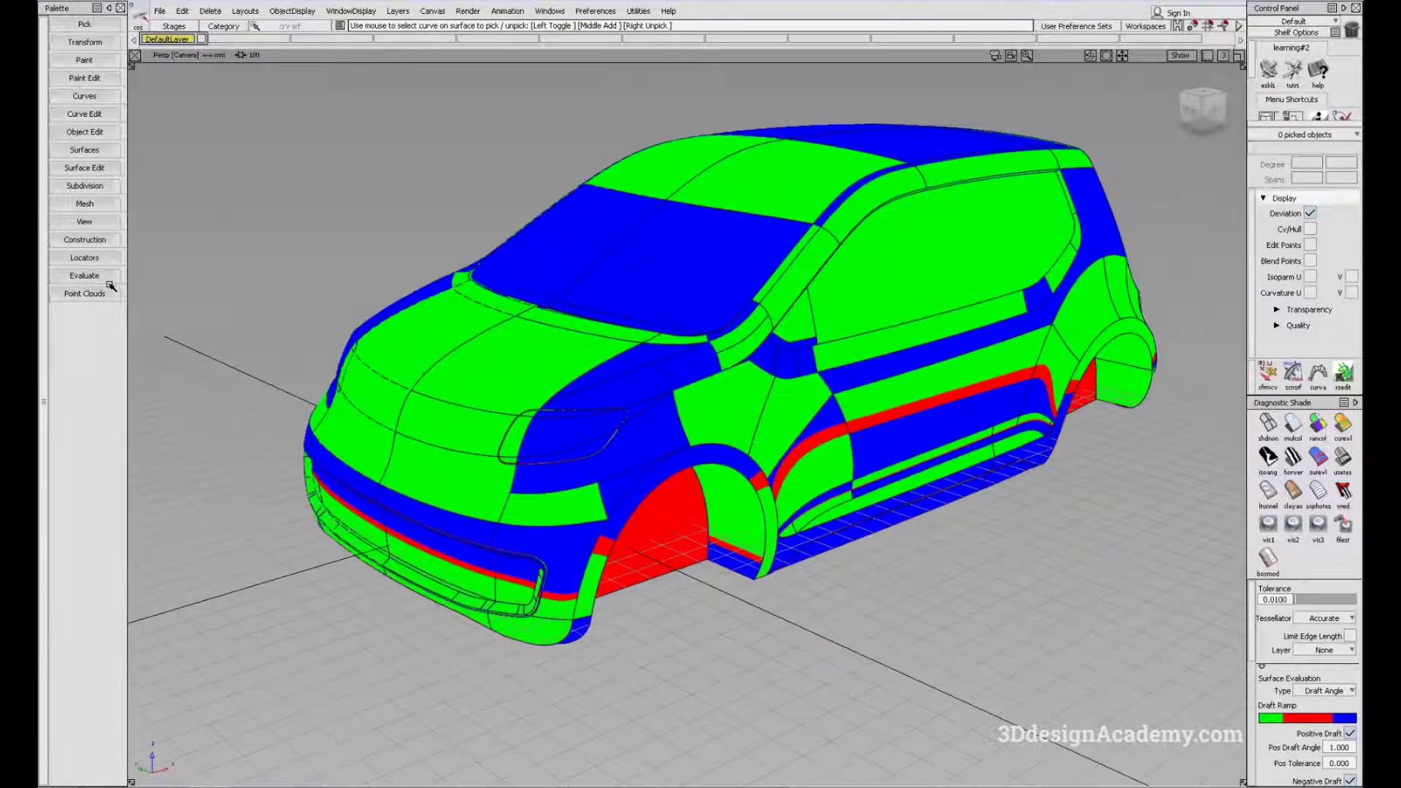
{"action": "left_click_drag", "start_coordinate": [688, 459], "coordinate": [651, 475], "text": "alt+shift"}
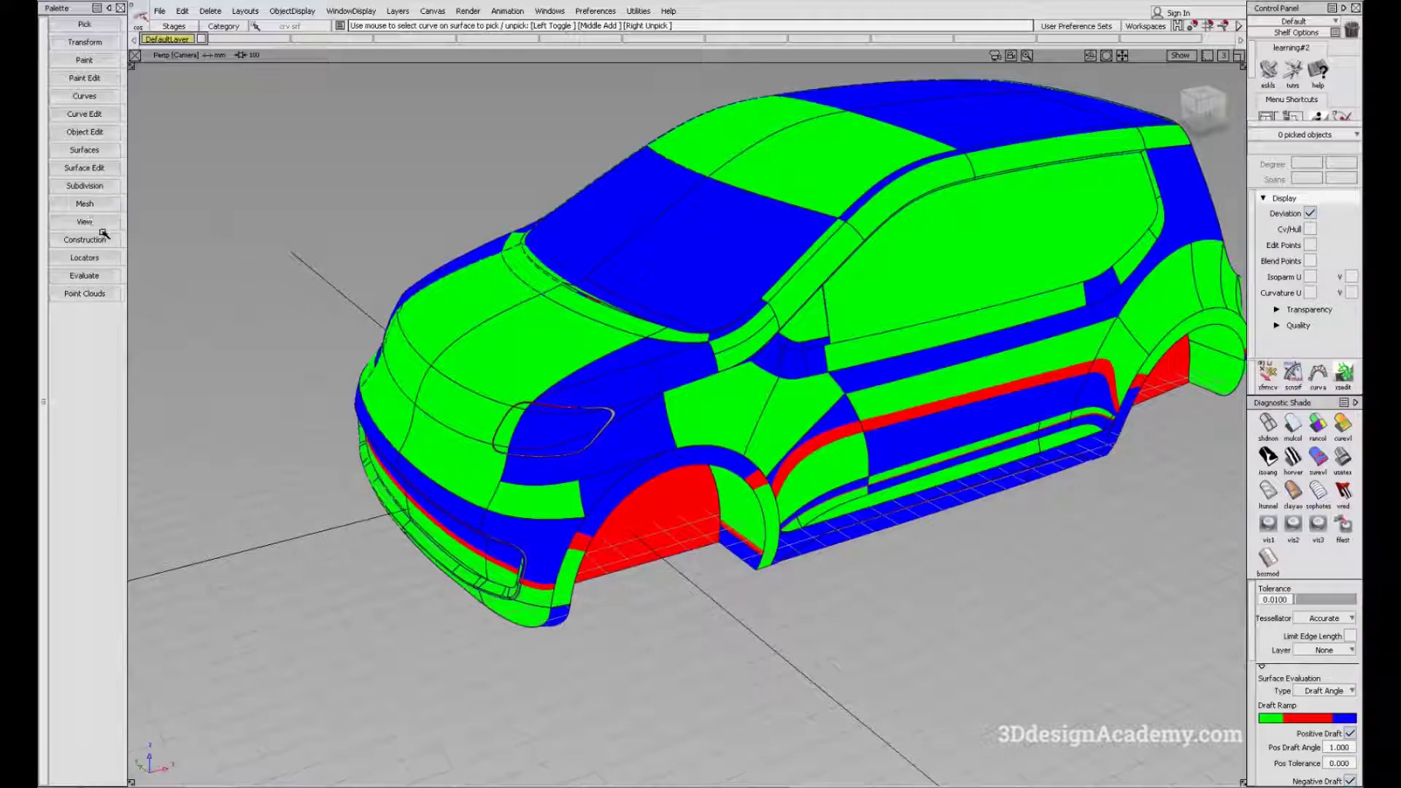
Start the visual surface orientation tool and orient the normals of all surfaces in the front-side view towards the camera.
{"action": "left_click", "coordinate": [92, 170]}
{"action": "left_click", "coordinate": [62, 292]}
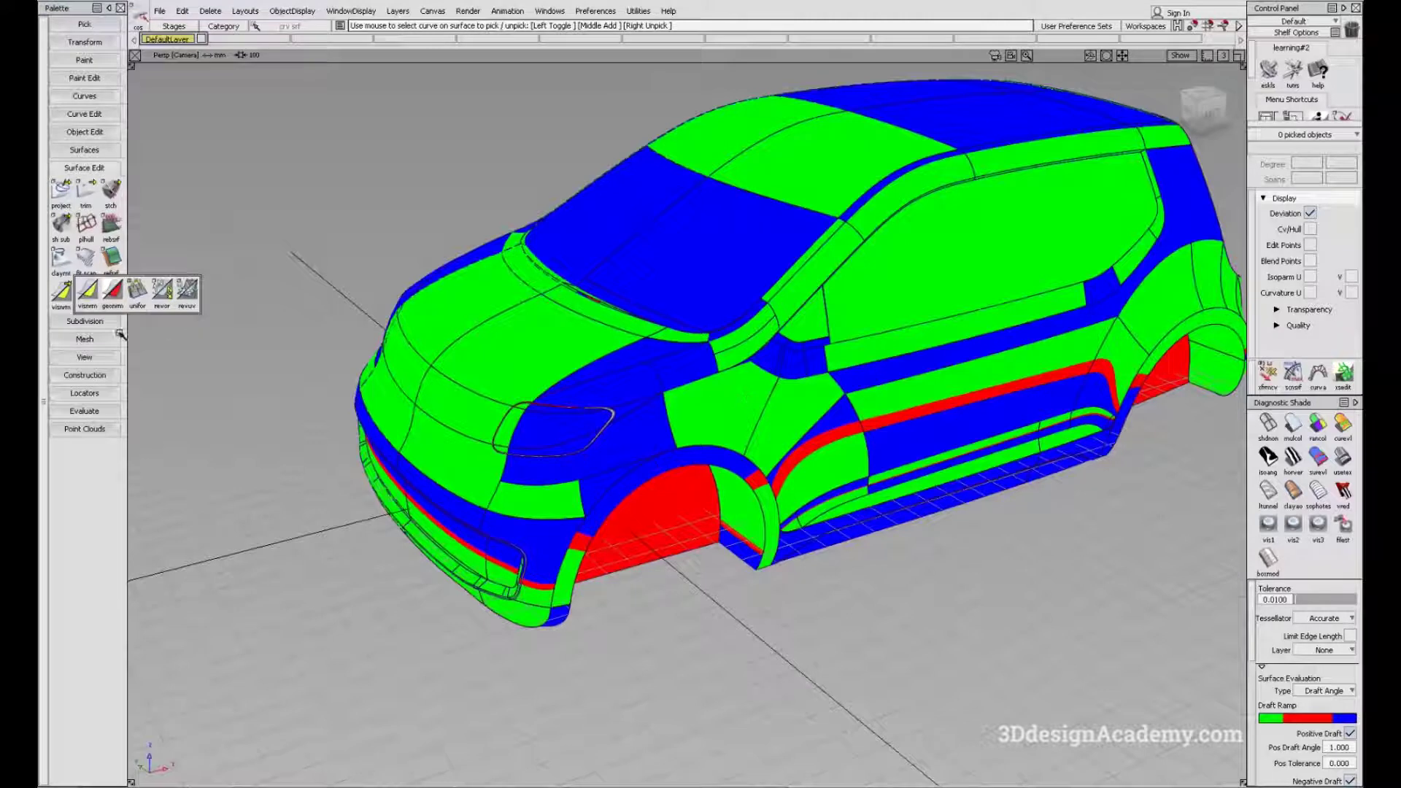
{"action": "left_click", "coordinate": [87, 291]}
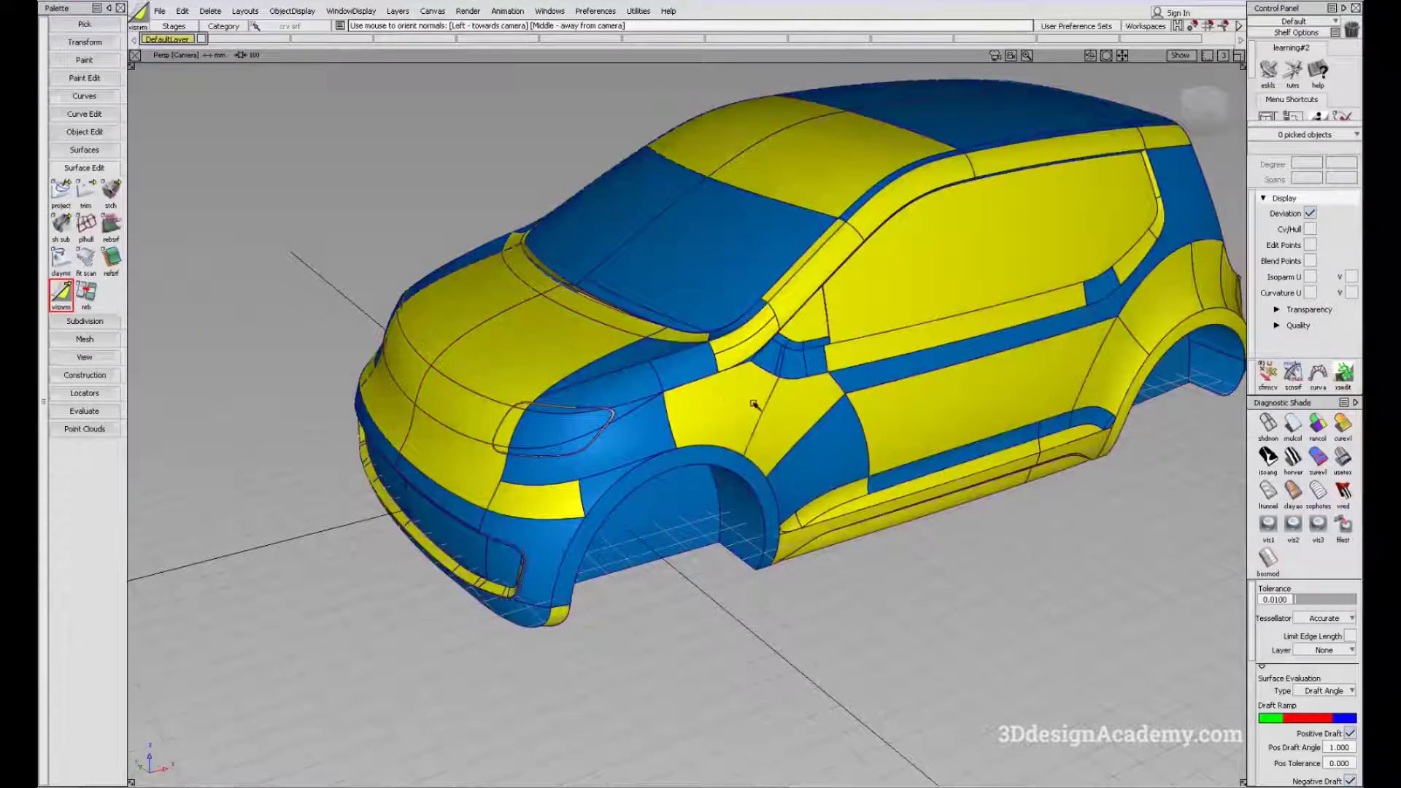
{"action": "mouse_move", "coordinate": [722, 397]}
{"action": "left_mouse_down", "text": "alt+shift"}
{"action": "mouse_move", "coordinate": [642, 438]}
{"action": "mouse_move", "coordinate": [606, 402]}
{"action": "mouse_move", "coordinate": [693, 335]}
{"action": "left_mouse_up", "text": "alt+shift"}
{"action": "right_click_drag", "start_coordinate": [693, 336], "coordinate": [499, 229], "text": "alt+shift"}
{"action": "left_click_drag", "start_coordinate": [364, 140], "coordinate": [1245, 616]}
Orient the normals of the rear bumper surfaces towards the camera.
{"action": "left_click_drag", "start_coordinate": [1033, 541], "coordinate": [981, 459], "text": "alt+shift"}
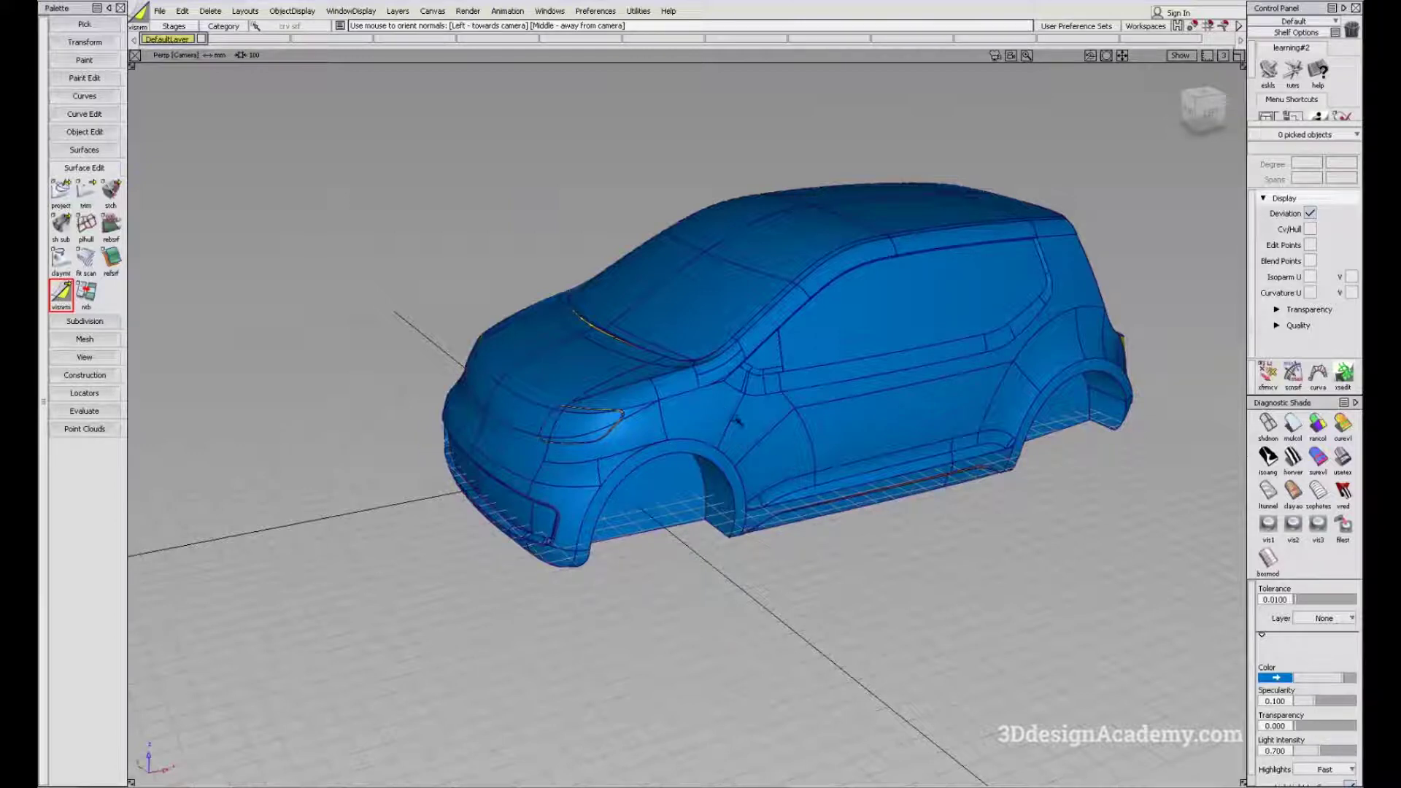
{"action": "left_click_drag", "start_coordinate": [954, 425], "coordinate": [730, 438], "text": "alt+shift"}
{"action": "scroll", "coordinate": [715, 424], "scroll_direction": "up", "scroll_amount": 5}
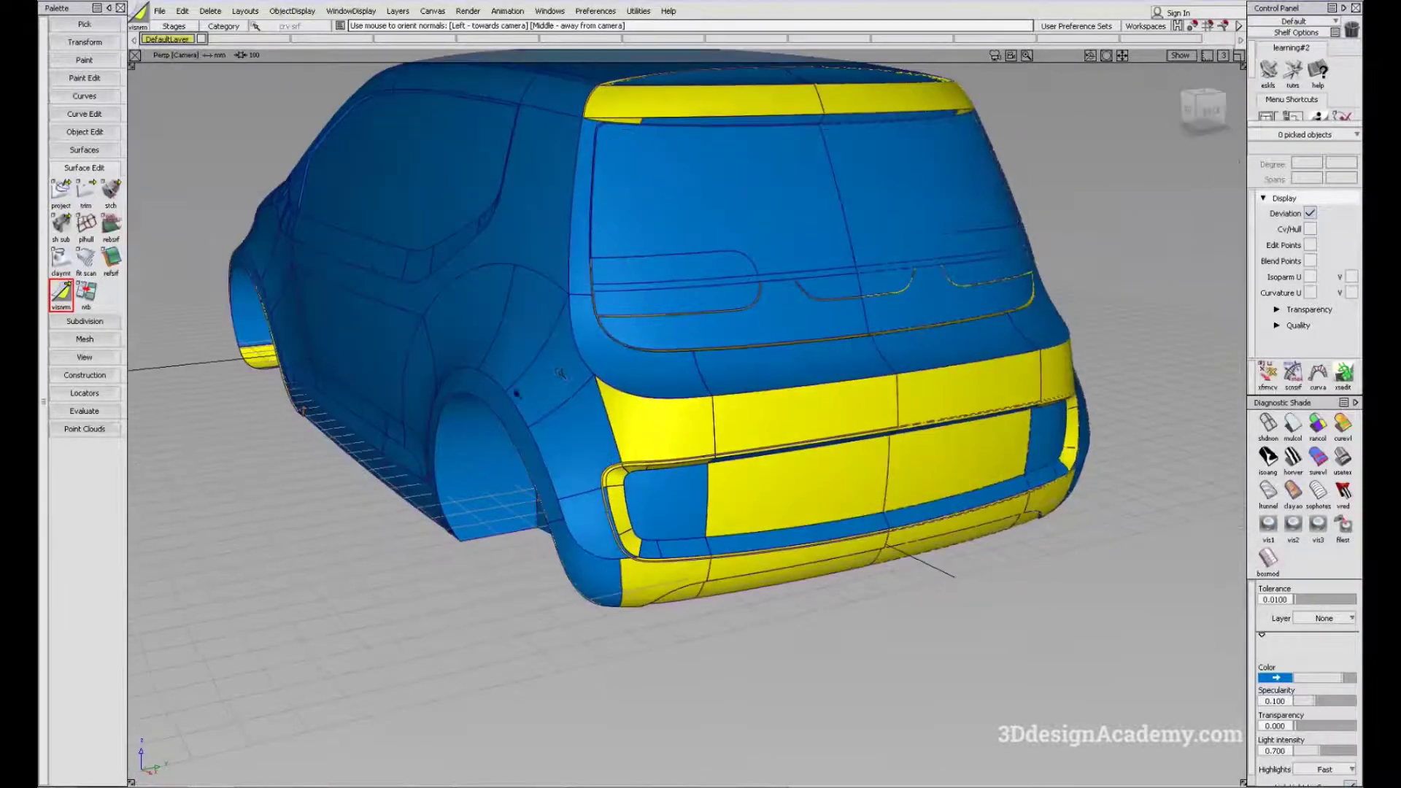
{"action": "middle_click_drag", "start_coordinate": [497, 393], "coordinate": [531, 378], "text": "alt+shift"}
{"action": "left_click_drag", "start_coordinate": [531, 378], "coordinate": [576, 382], "text": "alt+shift"}
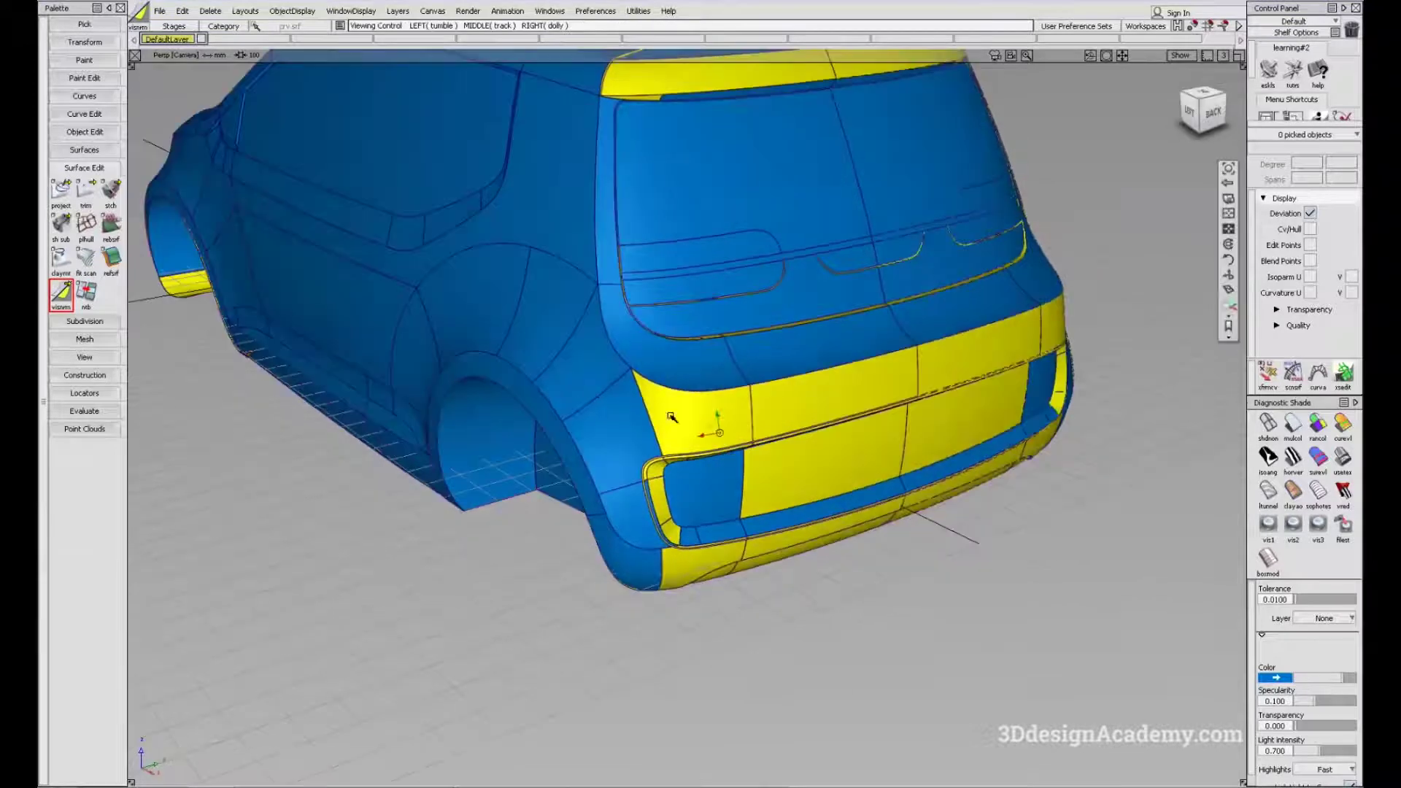
{"action": "middle_click_drag", "start_coordinate": [719, 434], "coordinate": [675, 383], "text": "alt+shift"}
{"action": "left_click_drag", "start_coordinate": [675, 383], "coordinate": [647, 341], "text": "alt+shift"}
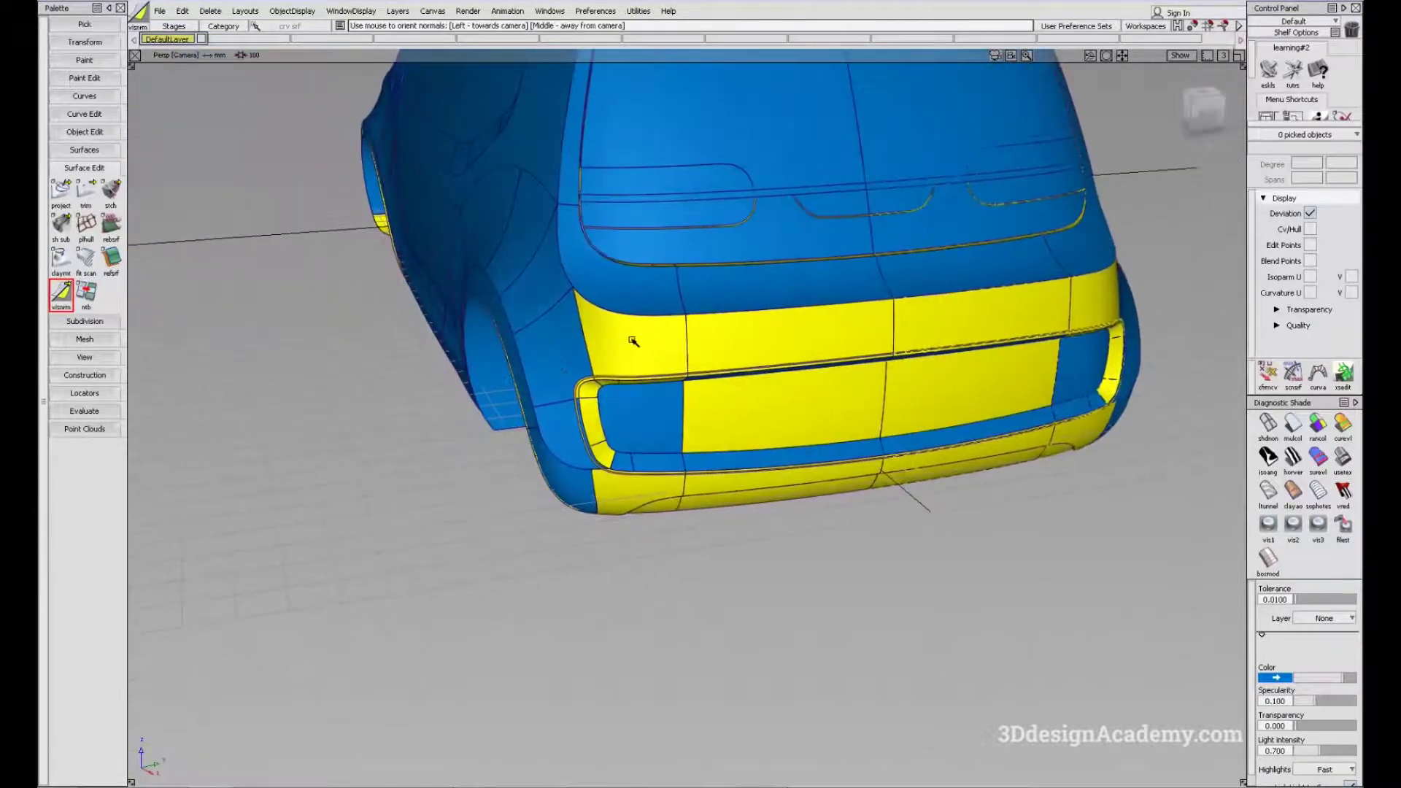
{"action": "left_click_drag", "start_coordinate": [507, 280], "coordinate": [861, 544]}
Check the car's sills, rear and front for surfaces whose normals are still reversed.
{"action": "middle_click_drag", "start_coordinate": [490, 413], "coordinate": [813, 439], "text": "alt+shift"}
{"action": "left_click_drag", "start_coordinate": [544, 250], "coordinate": [839, 284], "text": "alt+shift"}
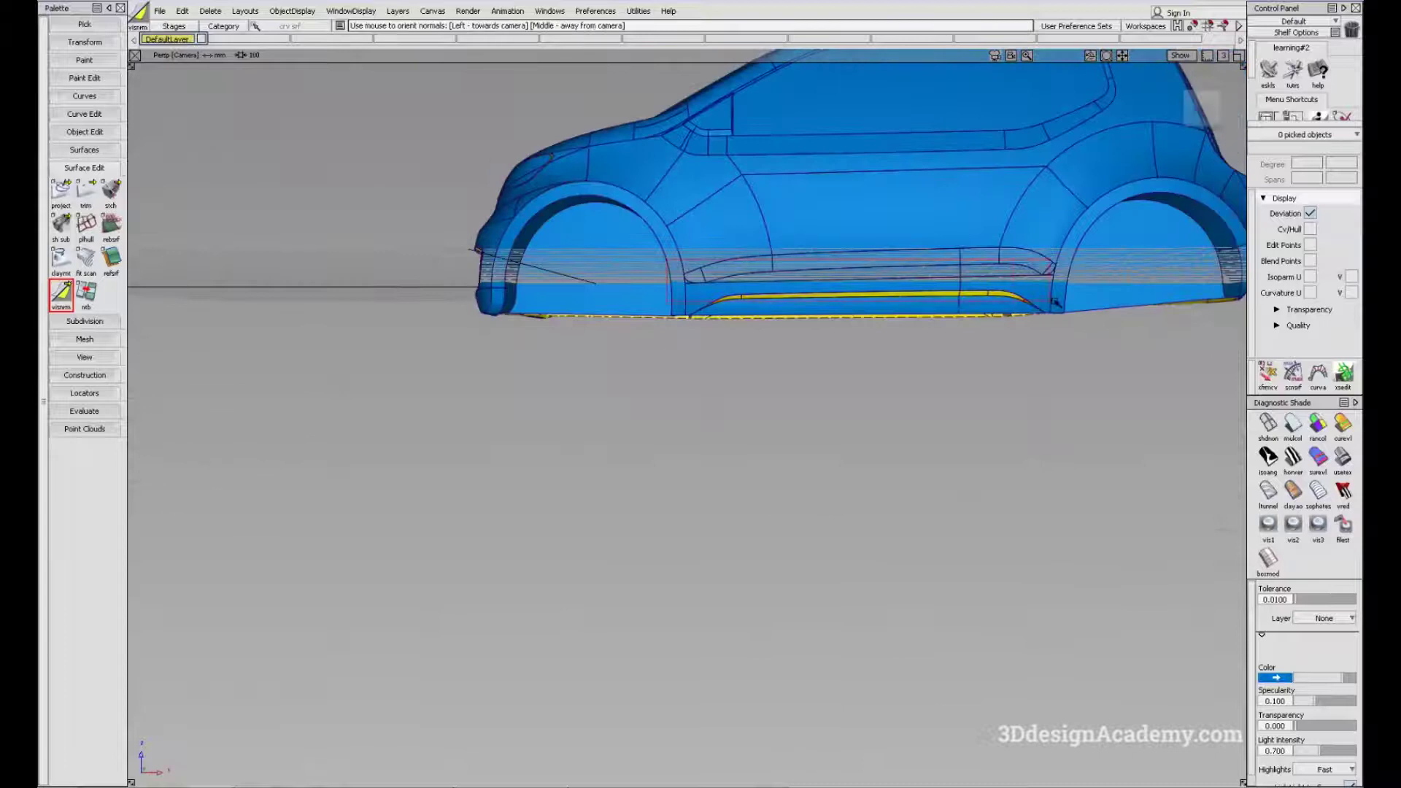
{"action": "left_click_drag", "start_coordinate": [1055, 301], "coordinate": [830, 183], "text": "alt+shift"}
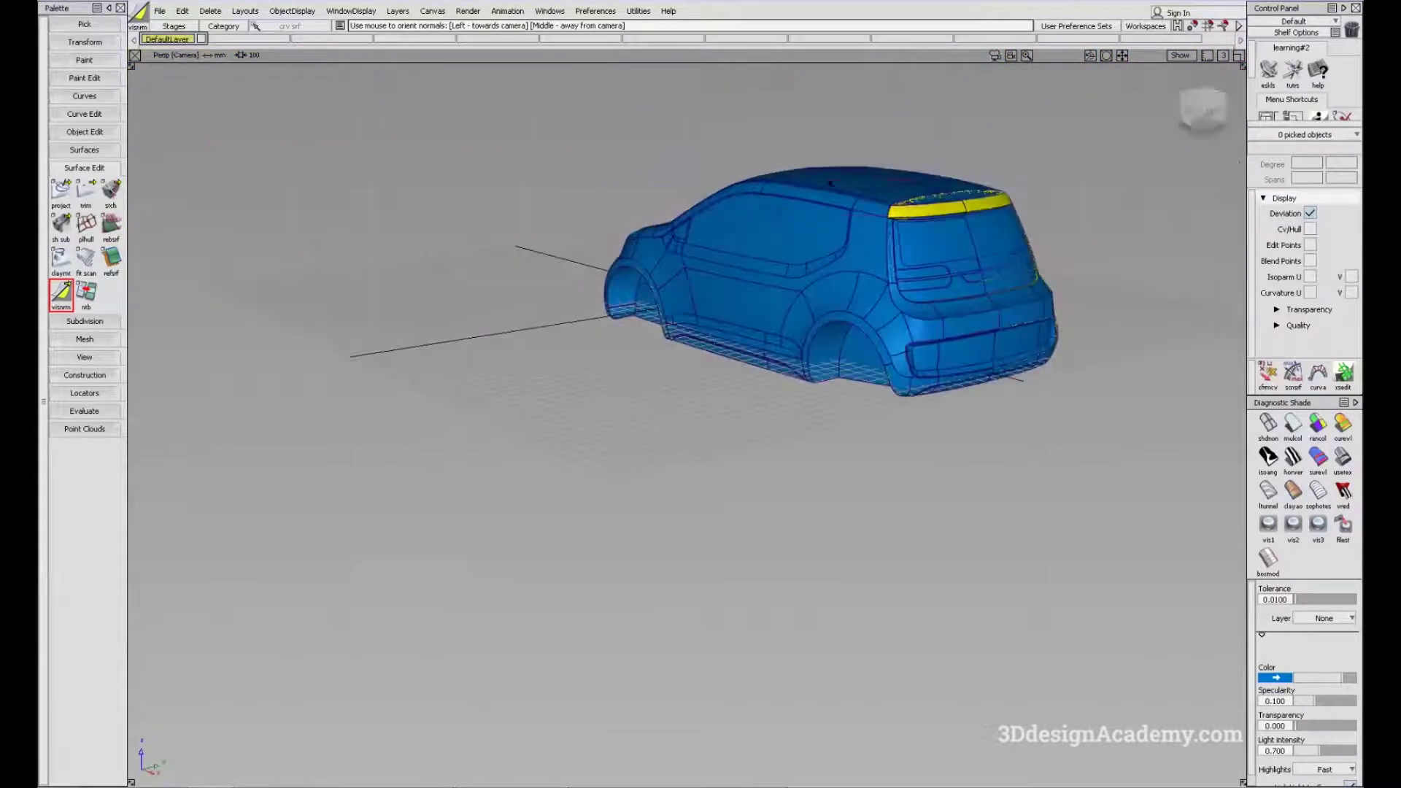
{"action": "right_click_drag", "start_coordinate": [904, 222], "coordinate": [829, 275], "text": "alt+shift"}
{"action": "left_click_drag", "start_coordinate": [692, 324], "coordinate": [968, 366], "text": "alt+shift"}
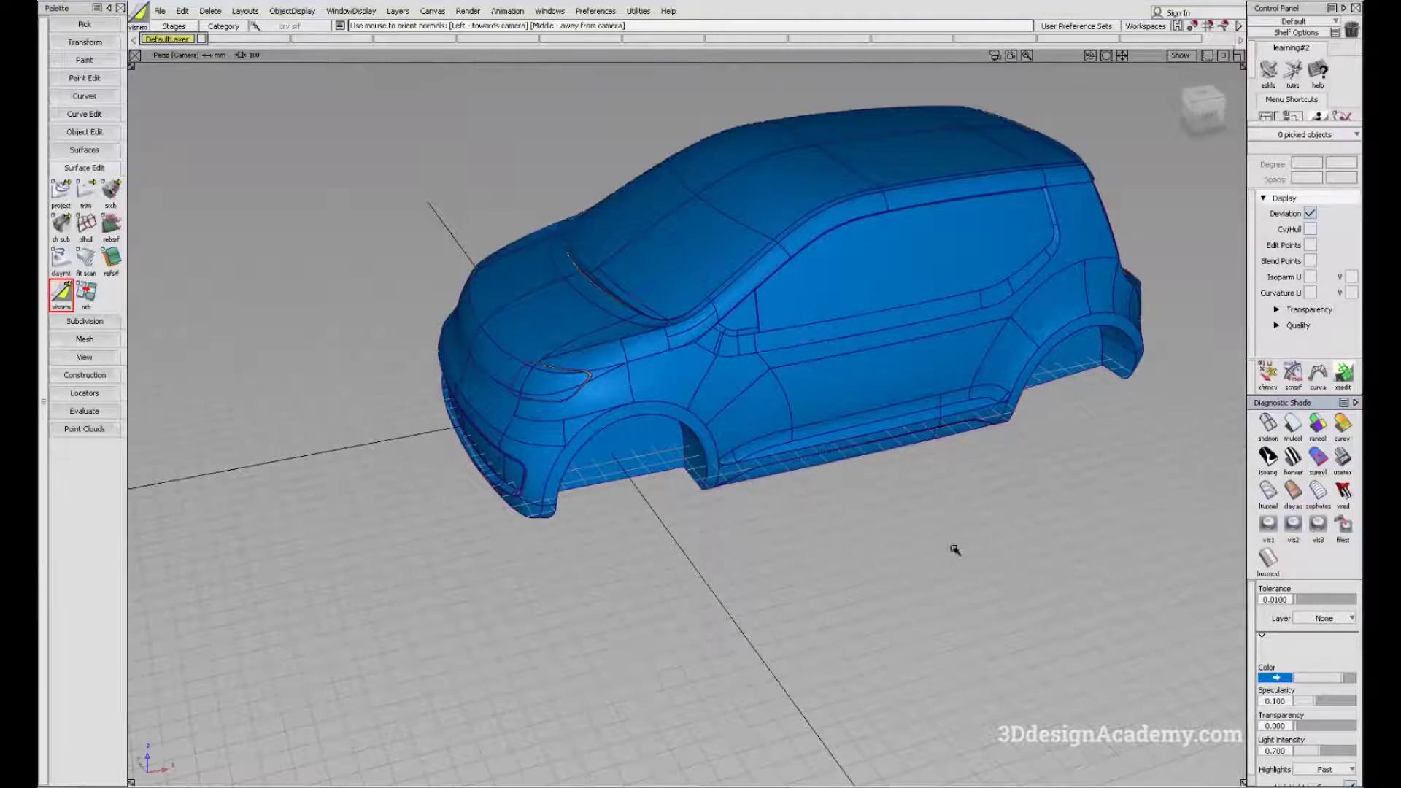
{"action": "left_click_drag", "start_coordinate": [604, 385], "coordinate": [348, 379], "text": "alt+shift"}
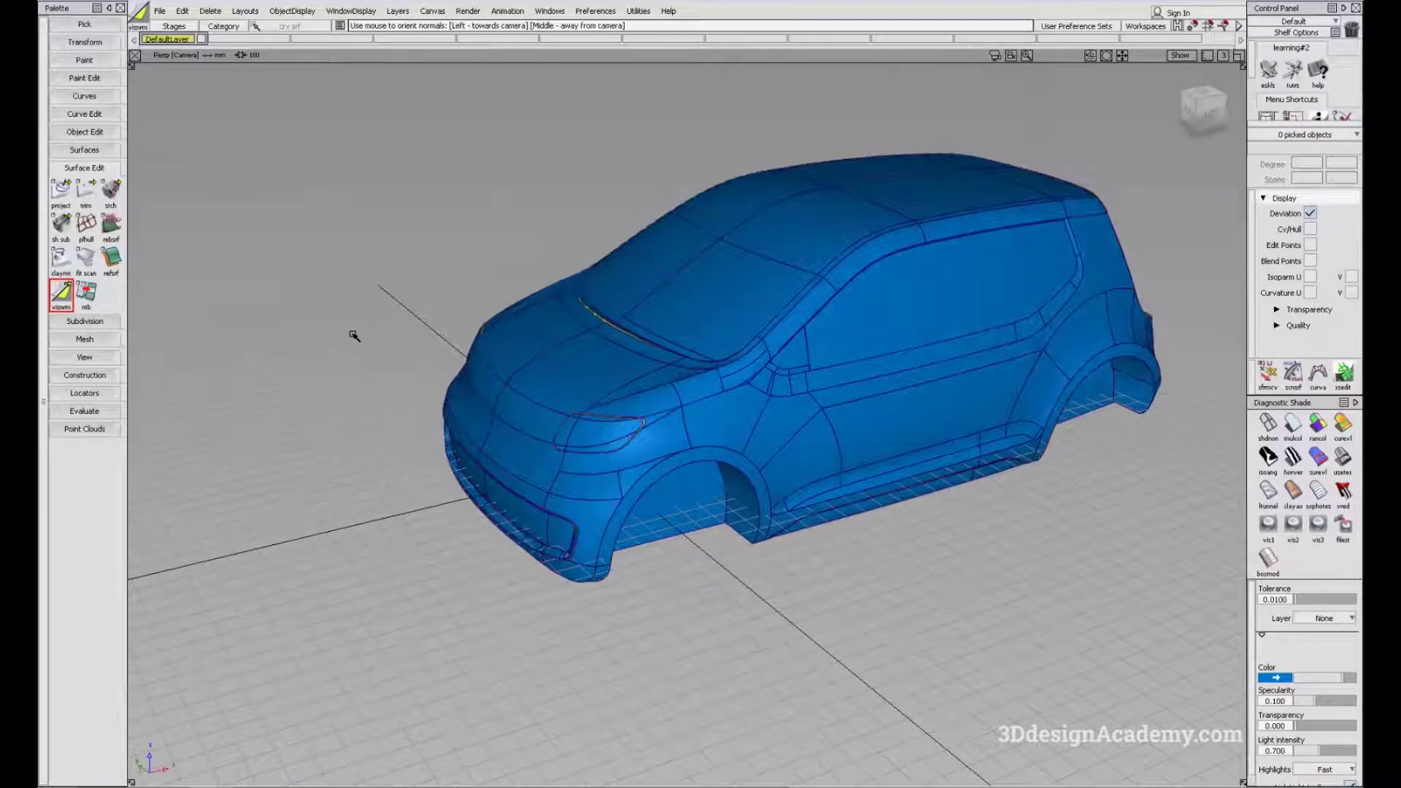
Leave the surface orientation tool by switching to object picking.
{"action": "left_click", "coordinate": [396, 327], "text": "ctrl+shift"}
{"action": "left_click_drag", "start_coordinate": [400, 341], "coordinate": [399, 348], "text": "ctrl+shift"}
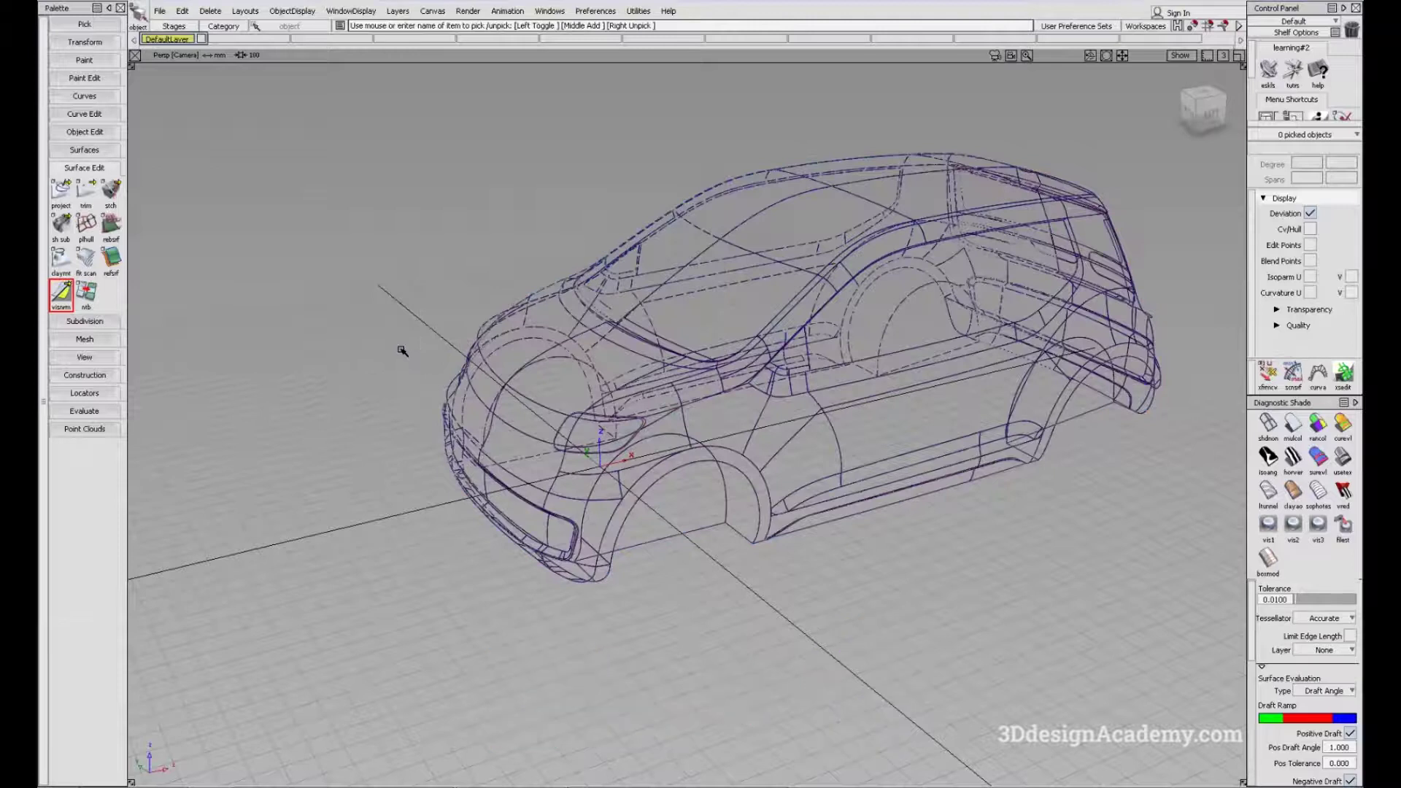
{"action": "middle_click_drag", "start_coordinate": [848, 347], "coordinate": [710, 381], "text": "alt+shift"}
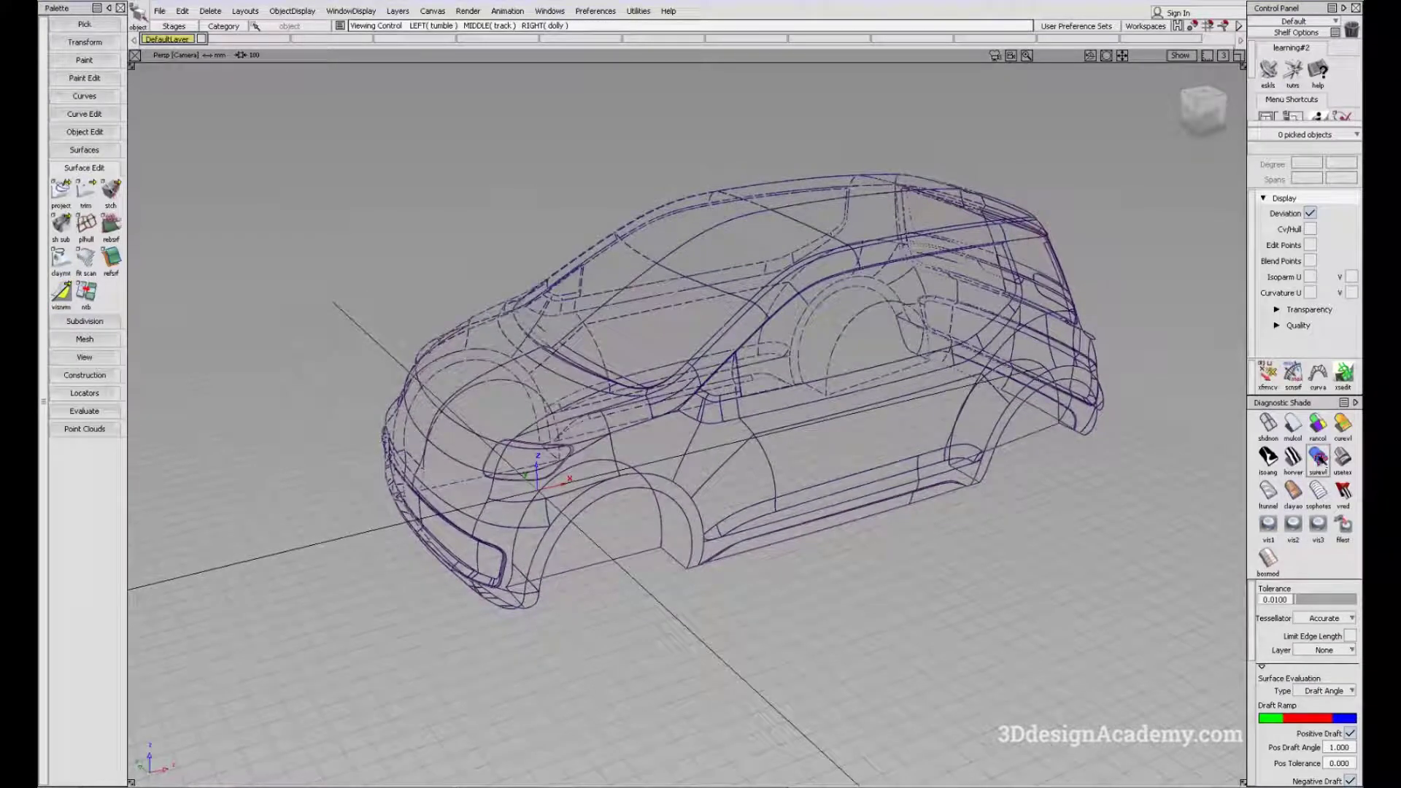
Apply the Surface Evaluation diagnostic shader of type Draft Angle to the car body and view its front and side.
{"action": "left_click", "coordinate": [1318, 457]}
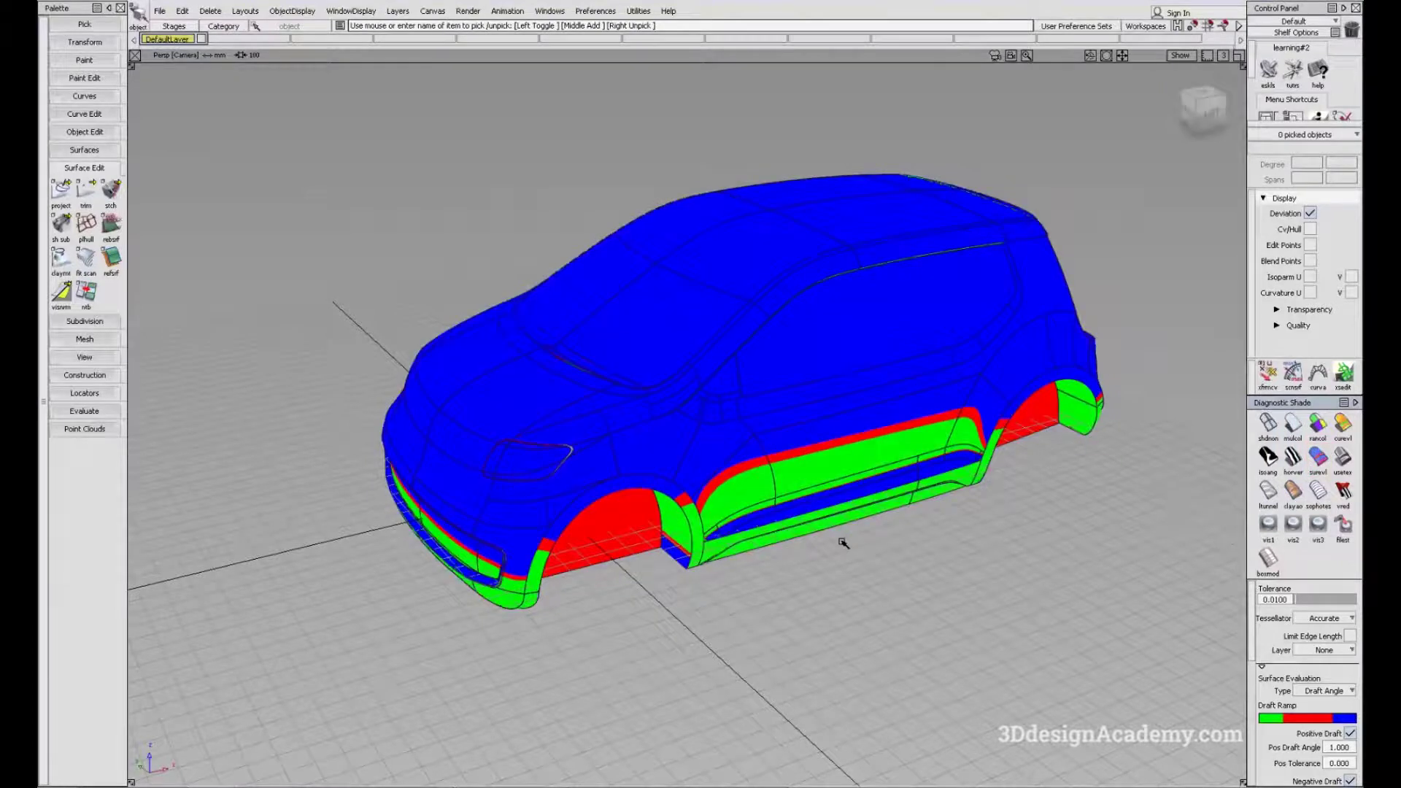
{"action": "left_click_drag", "start_coordinate": [679, 600], "coordinate": [682, 537], "text": "alt+shift"}
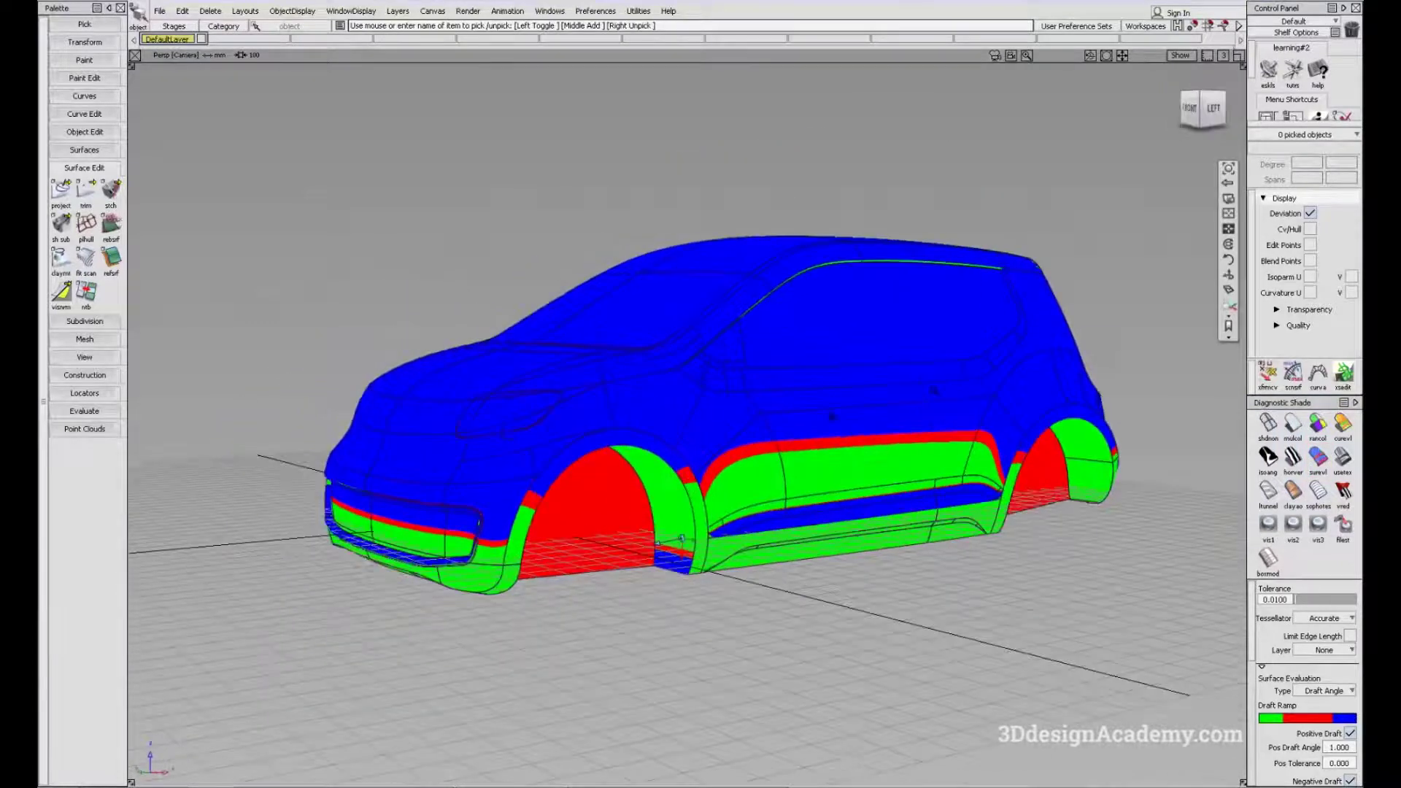
{"action": "left_click_drag", "start_coordinate": [949, 442], "coordinate": [780, 455], "text": "alt+shift"}
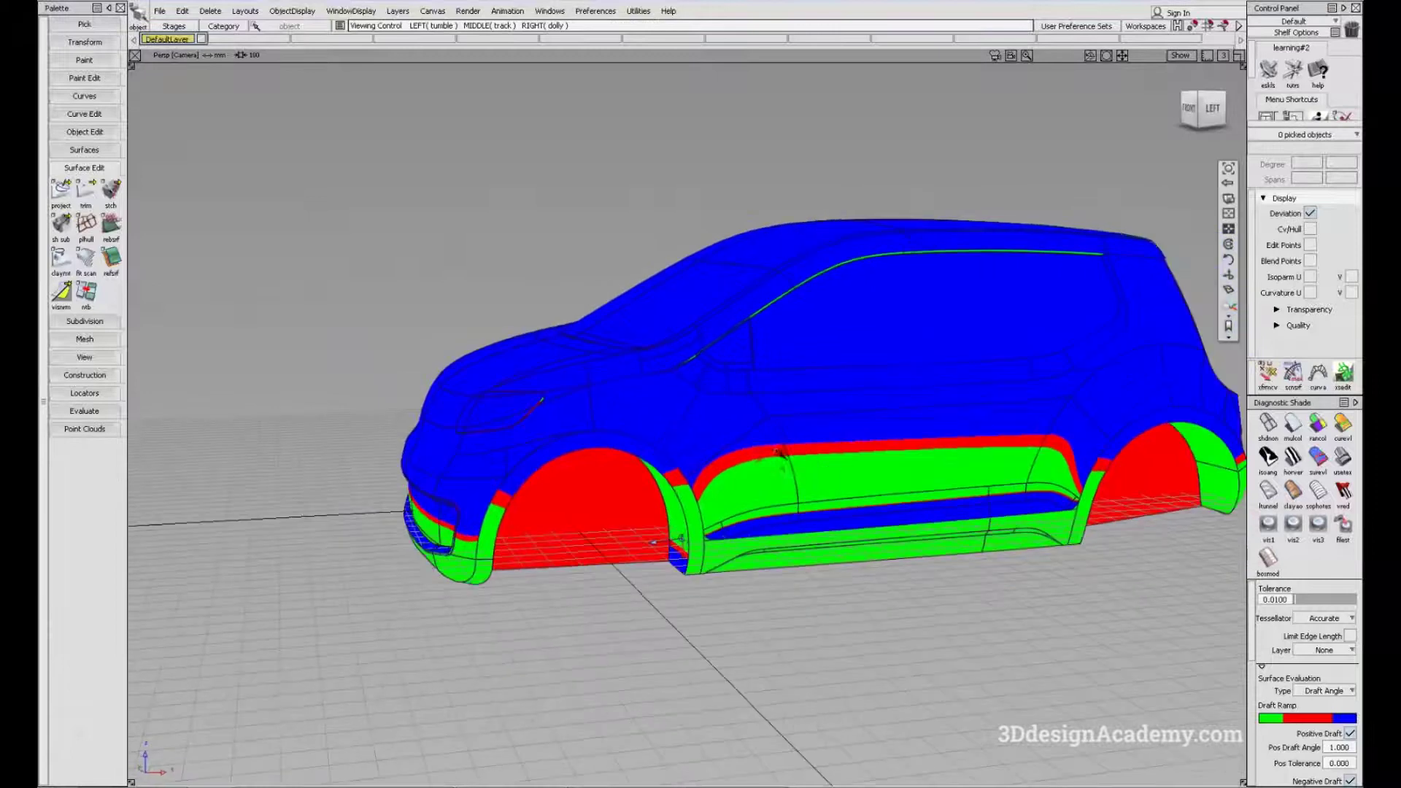
{"action": "right_click_drag", "start_coordinate": [722, 456], "coordinate": [776, 450], "text": "alt+shift"}
{"action": "left_click_drag", "start_coordinate": [777, 450], "coordinate": [941, 464], "text": "alt+shift"}
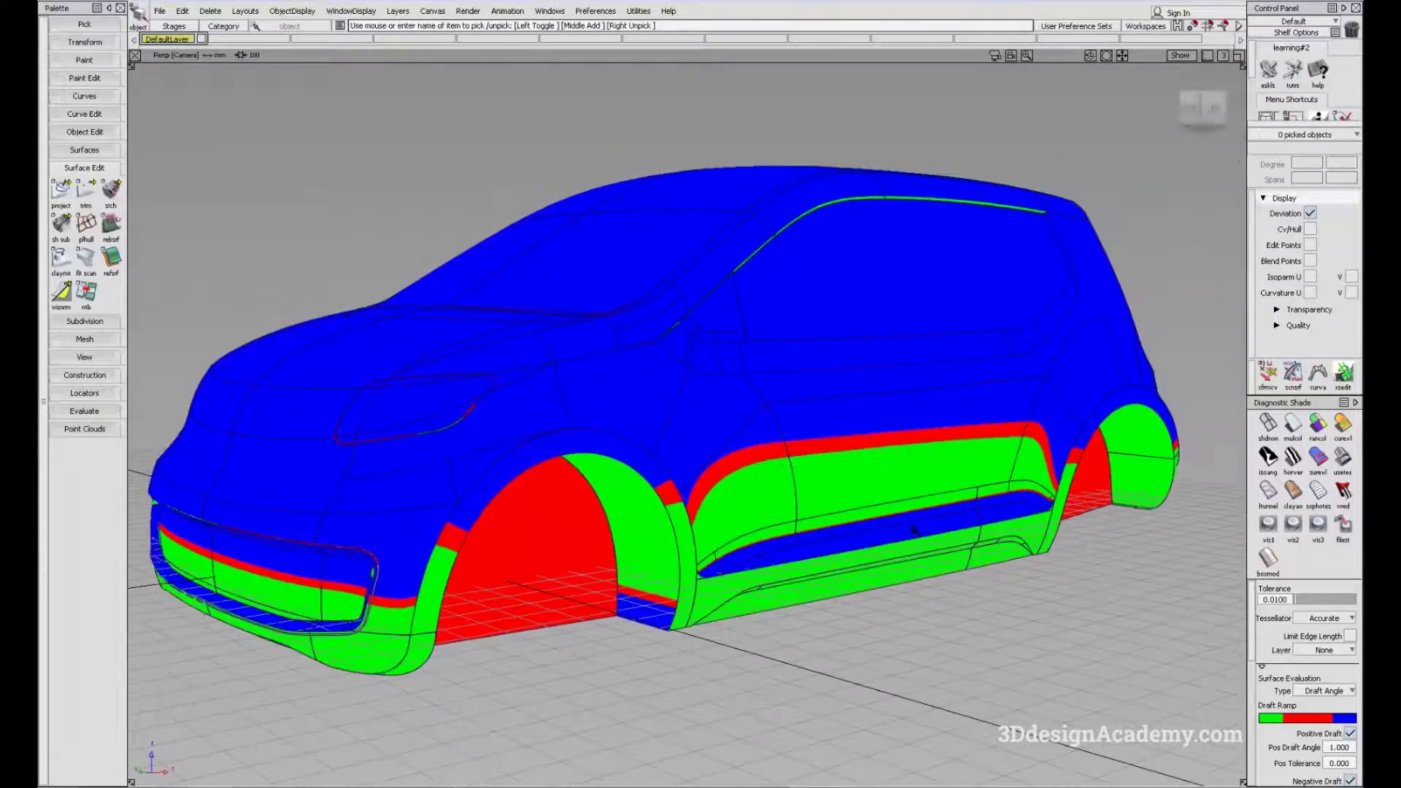
{"action": "left_click_drag", "start_coordinate": [1047, 487], "coordinate": [922, 487], "text": "alt+shift"}
Review the draft angle and pull direction settings and examine the draft colours on the doors, sills and wheel arches.
{"action": "scroll", "coordinate": [925, 443], "scroll_direction": "down", "scroll_amount": 3}
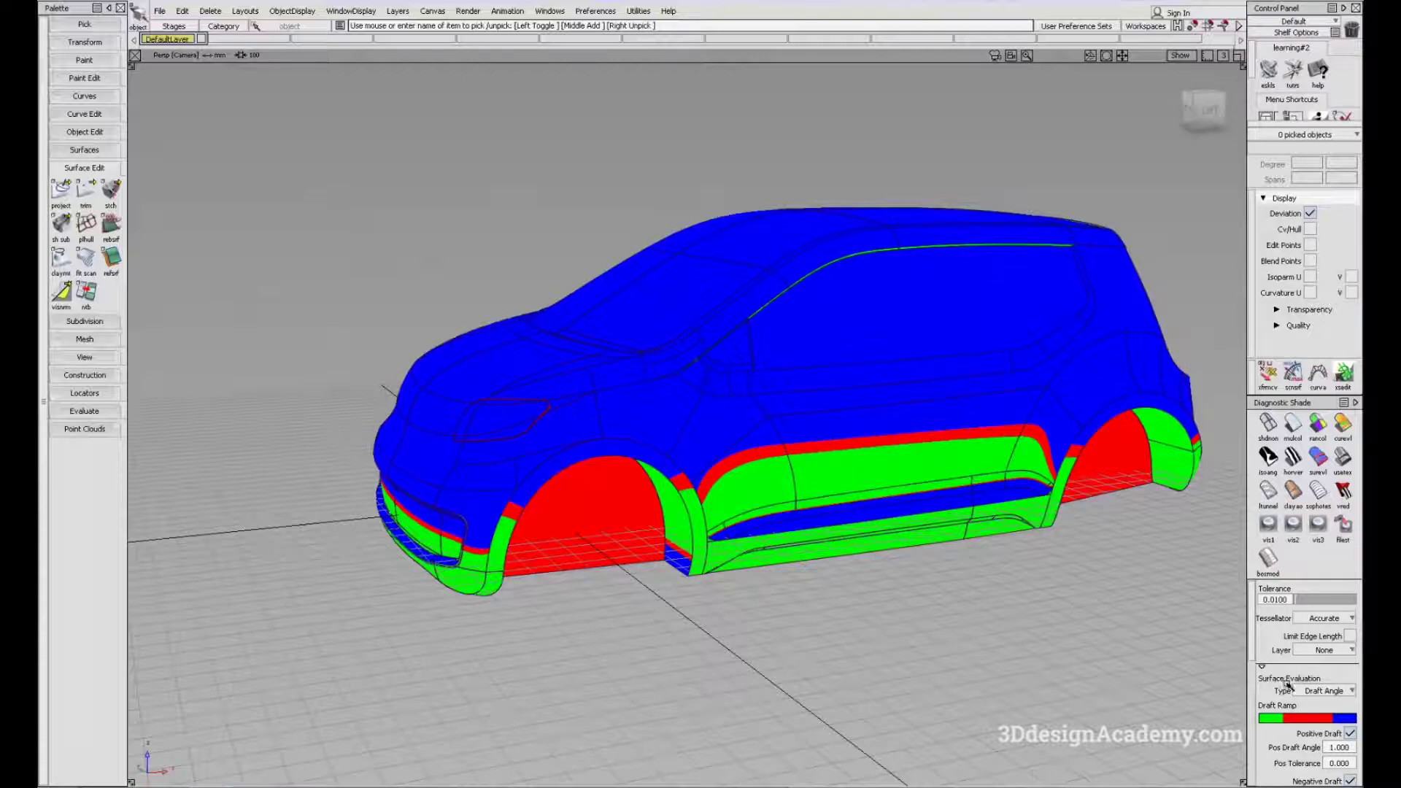
{"action": "scroll", "coordinate": [1267, 685], "scroll_direction": "down", "scroll_amount": 4}
{"action": "scroll", "coordinate": [771, 457], "scroll_direction": "up", "scroll_amount": 5}
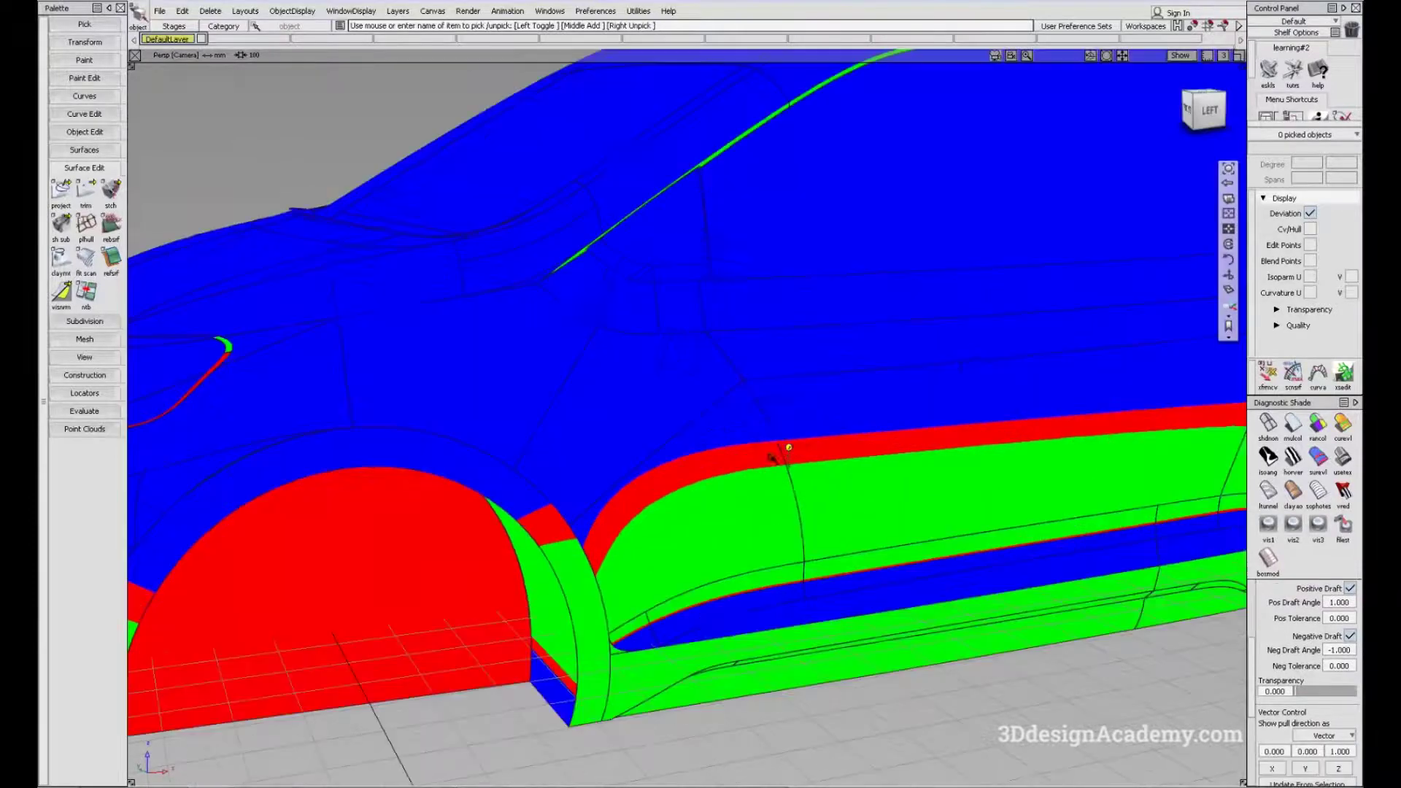
{"action": "left_click_drag", "start_coordinate": [772, 457], "coordinate": [1000, 432], "text": "alt+shift"}
{"action": "right_click_drag", "start_coordinate": [812, 456], "coordinate": [759, 501], "text": "alt+shift"}
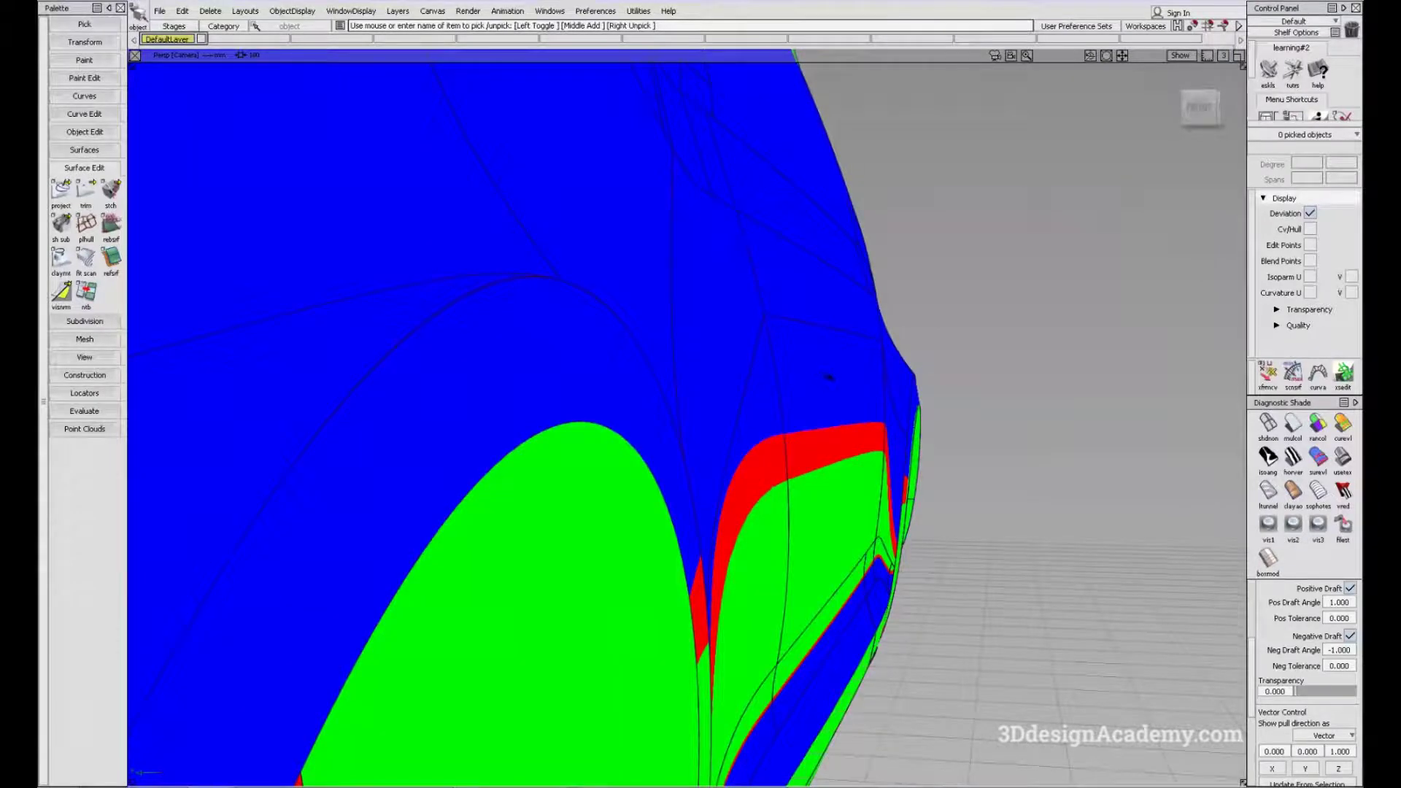
{"action": "left_click_drag", "start_coordinate": [991, 372], "coordinate": [626, 438], "text": "alt+shift"}
{"action": "right_click_drag", "start_coordinate": [626, 437], "coordinate": [781, 420], "text": "alt+shift"}
{"action": "left_click_drag", "start_coordinate": [781, 420], "coordinate": [886, 470], "text": "alt+shift"}
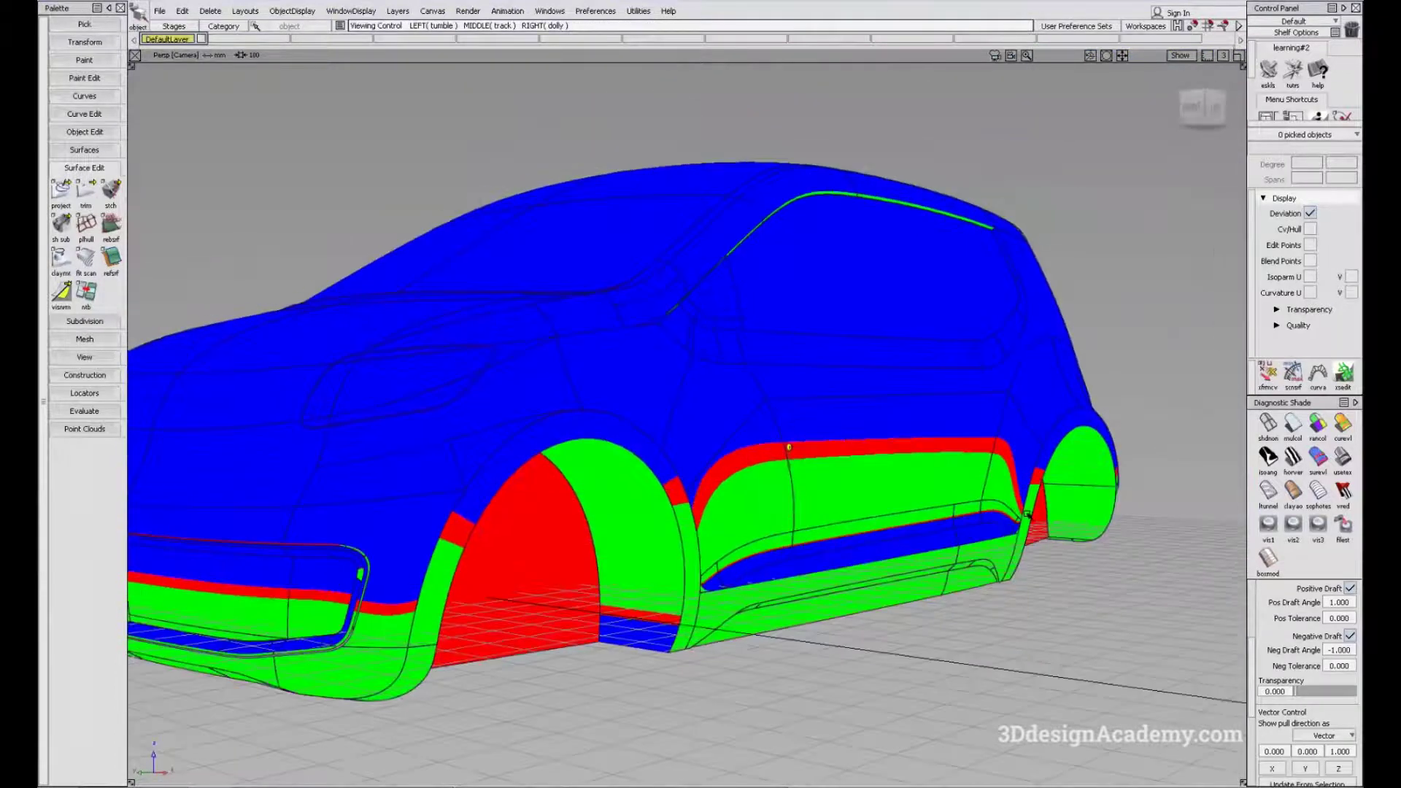
{"action": "left_click_drag", "start_coordinate": [888, 541], "coordinate": [652, 495], "text": "alt+shift"}
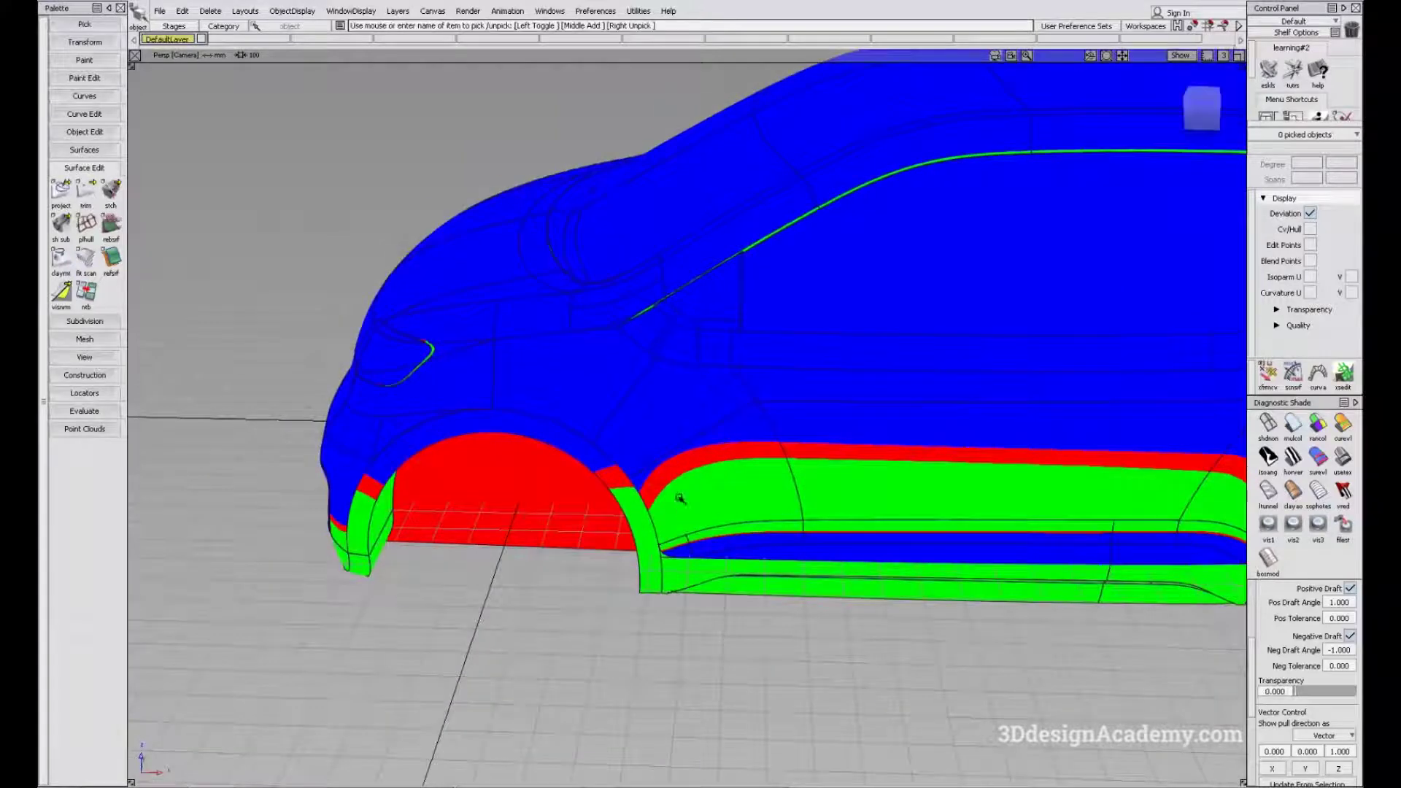
{"action": "left_click_drag", "start_coordinate": [918, 466], "coordinate": [923, 417], "text": "alt+shift"}
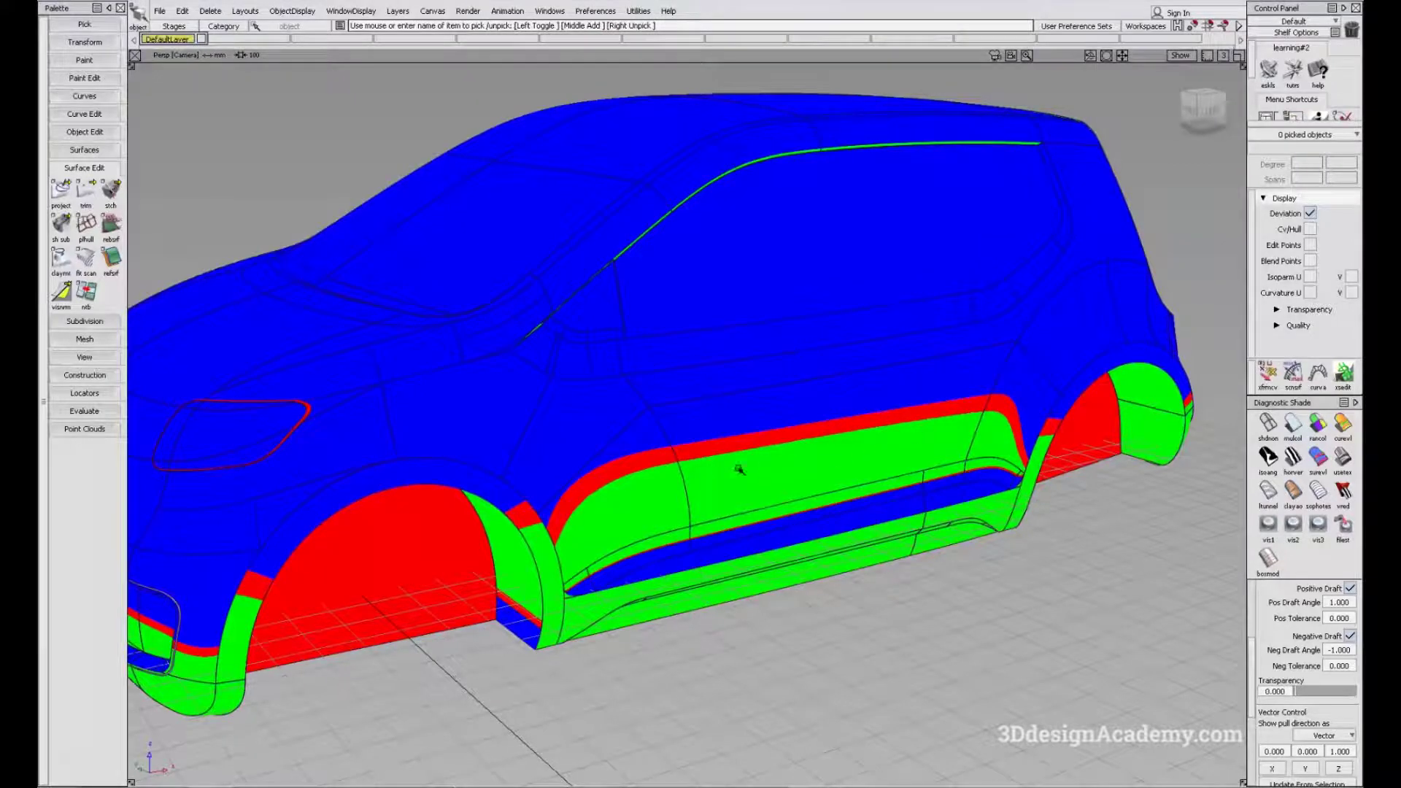
{"action": "left_click_drag", "start_coordinate": [740, 470], "coordinate": [1204, 508], "text": "alt+shift"}
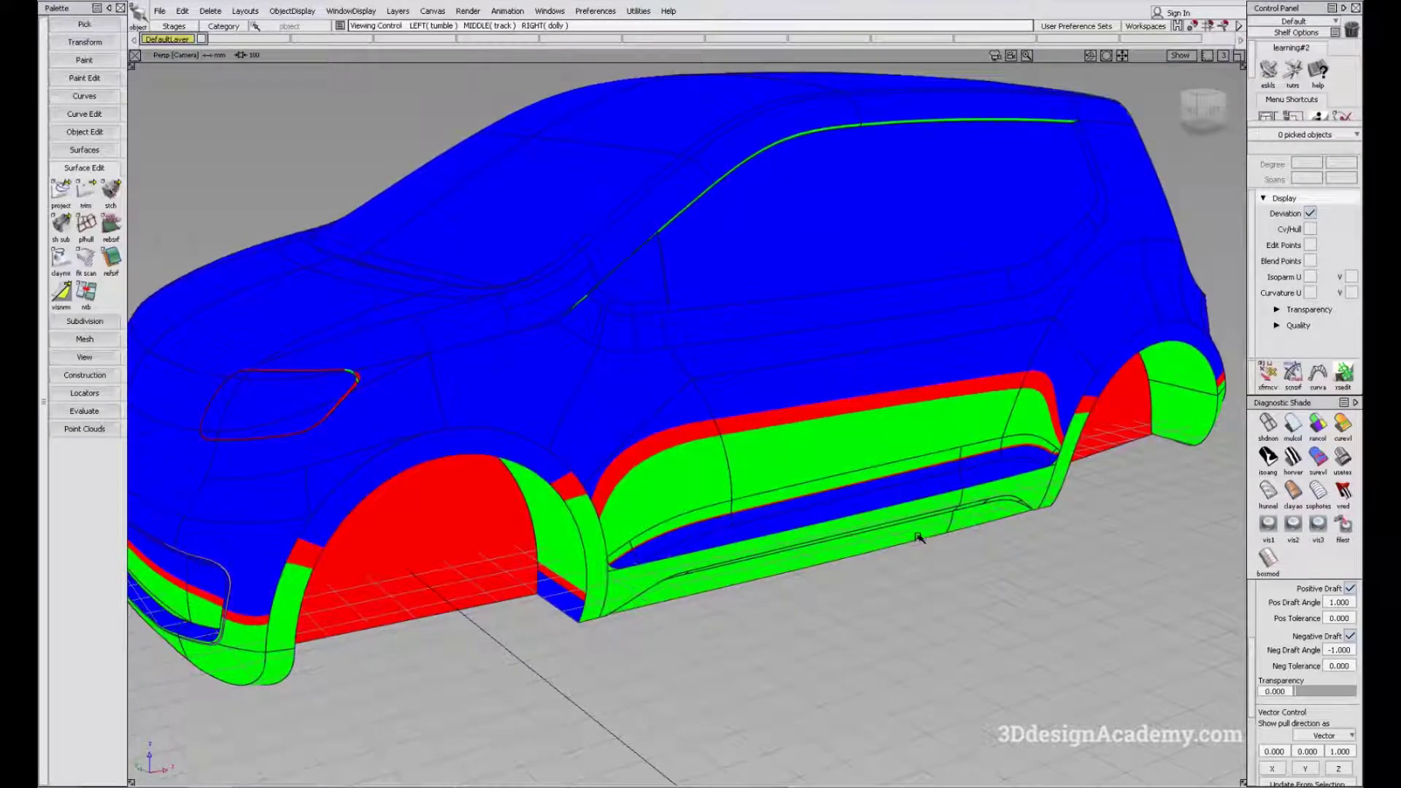
{"action": "left_click_drag", "start_coordinate": [916, 469], "coordinate": [864, 496], "text": "alt+shift"}
{"action": "left_click_drag", "start_coordinate": [873, 595], "coordinate": [829, 378], "text": "ctrl+shift"}
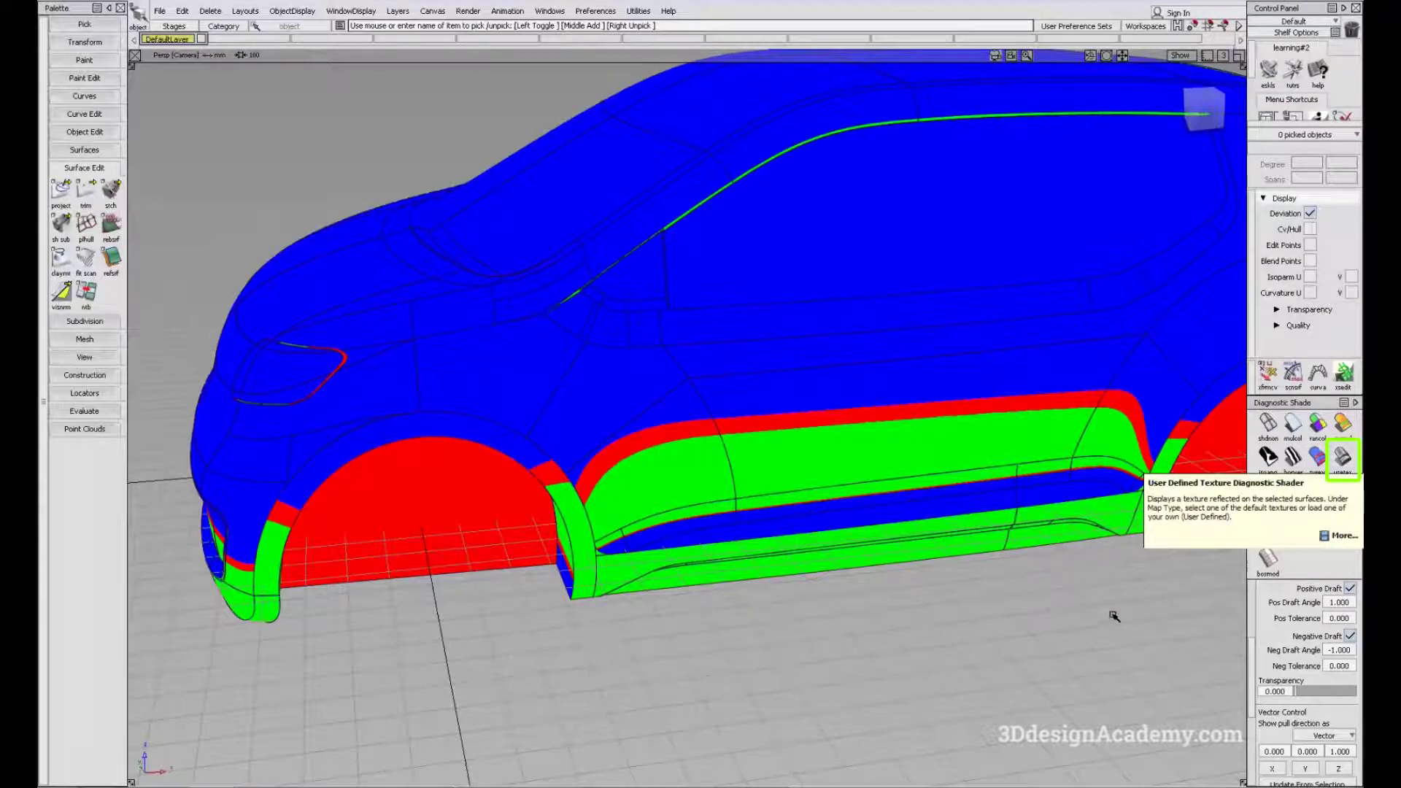
Apply the User Defined Texture diagnostic shader to the whole car body.
{"action": "left_click", "coordinate": [1342, 456]}
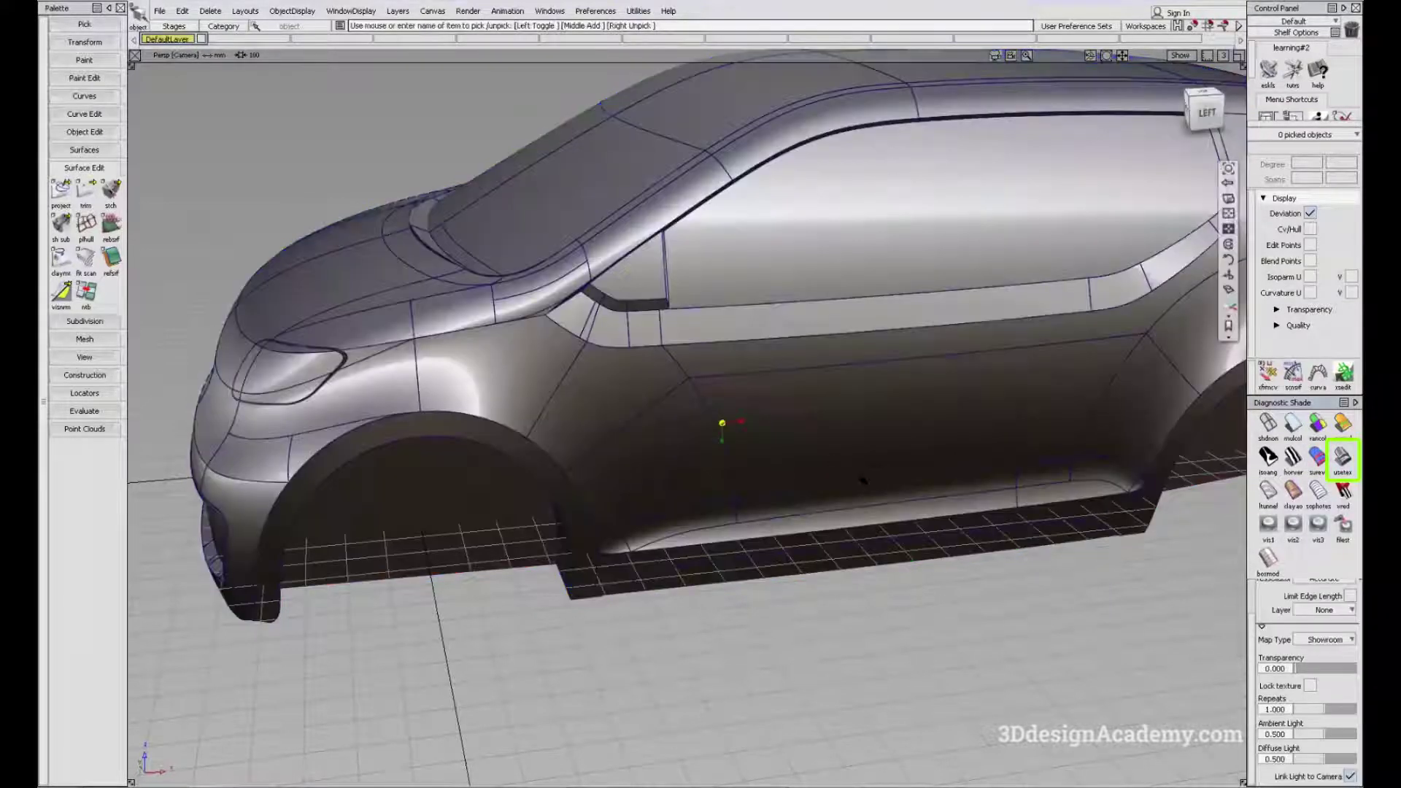
{"action": "right_click_drag", "start_coordinate": [856, 408], "coordinate": [794, 396], "text": "alt+shift"}
{"action": "left_click_drag", "start_coordinate": [795, 396], "coordinate": [721, 426], "text": "alt+shift"}
{"action": "middle_click_drag", "start_coordinate": [720, 427], "coordinate": [742, 433], "text": "alt+shift"}
{"action": "left_click_drag", "start_coordinate": [742, 434], "coordinate": [670, 404], "text": "alt+shift"}
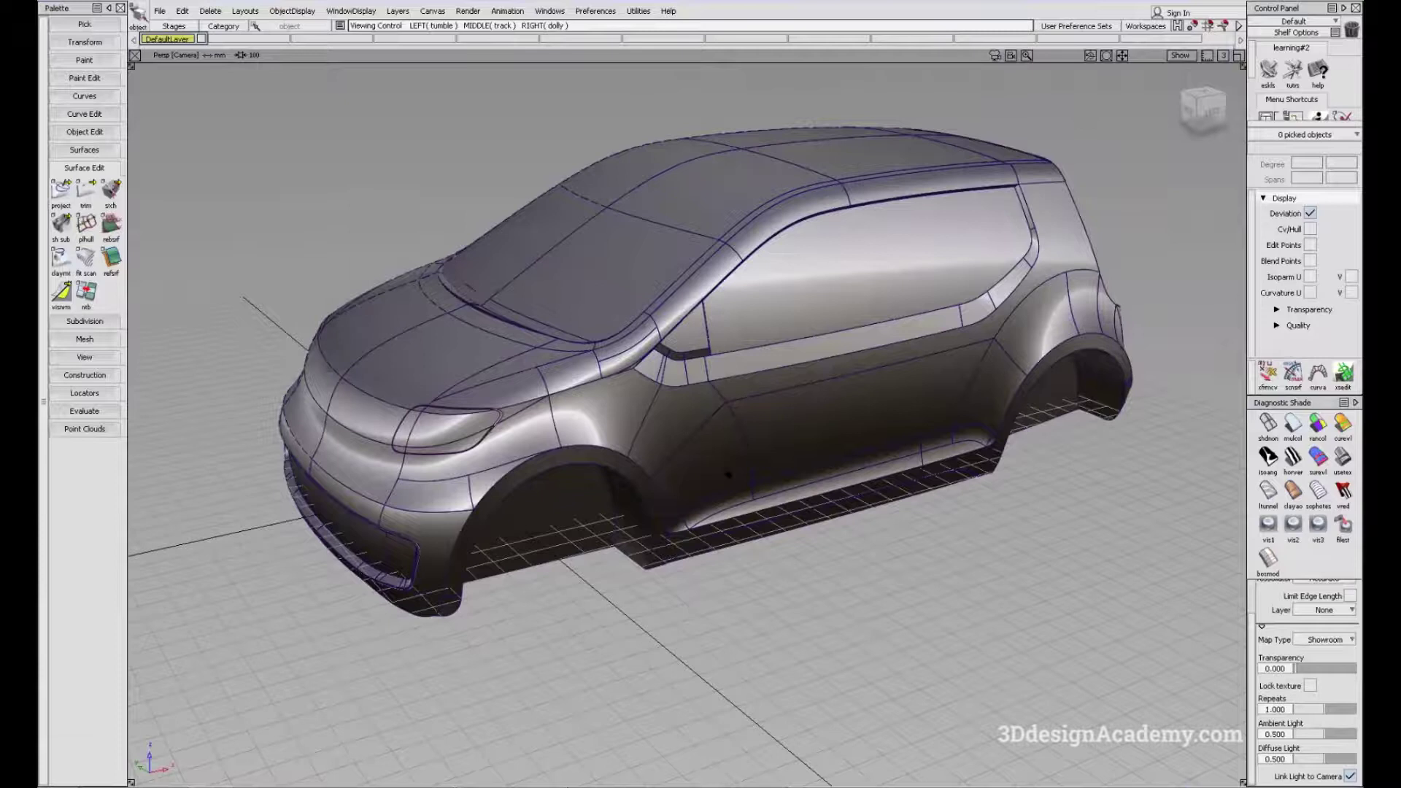
Examine how the Showroom texture reflects along the car's doors, fenders, hood and front bumper from several angles.
{"action": "left_click_drag", "start_coordinate": [728, 475], "coordinate": [915, 521], "text": "alt+shift"}
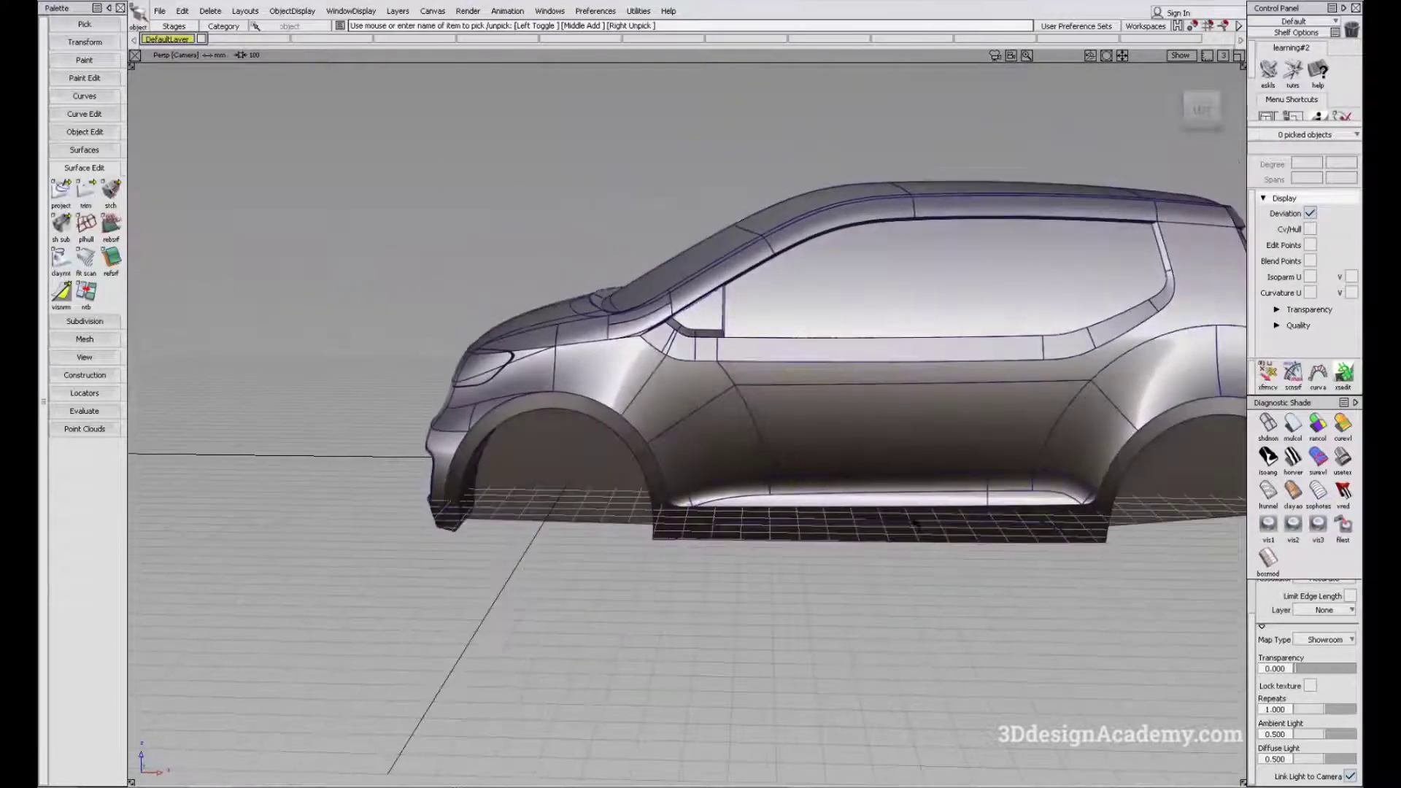
{"action": "mouse_move", "coordinate": [832, 473]}
{"action": "left_mouse_down", "text": "alt+shift"}
{"action": "mouse_move", "coordinate": [769, 409]}
{"action": "mouse_move", "coordinate": [843, 436]}
{"action": "left_mouse_up", "text": "alt+shift"}
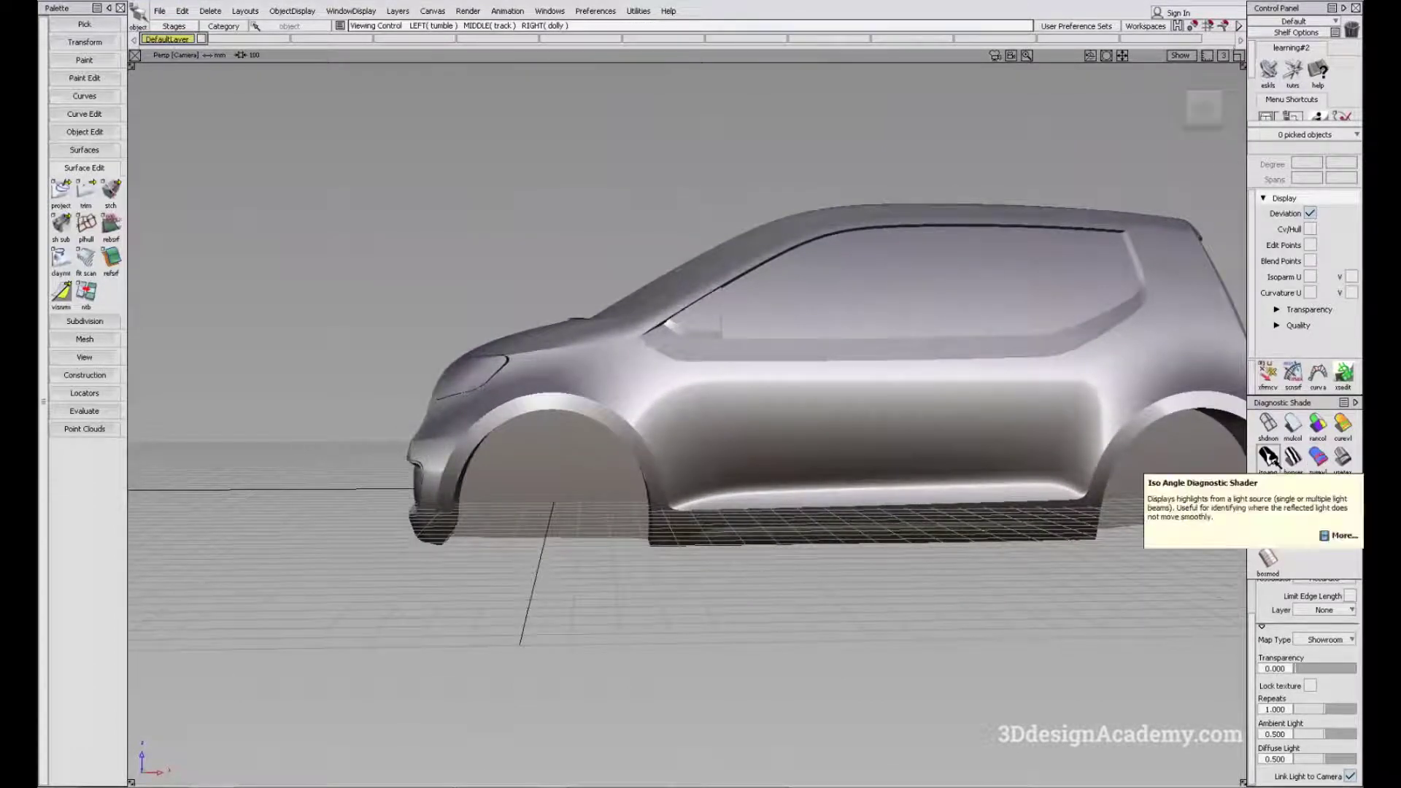
{"action": "left_click_drag", "start_coordinate": [994, 563], "coordinate": [807, 463], "text": "alt+shift"}
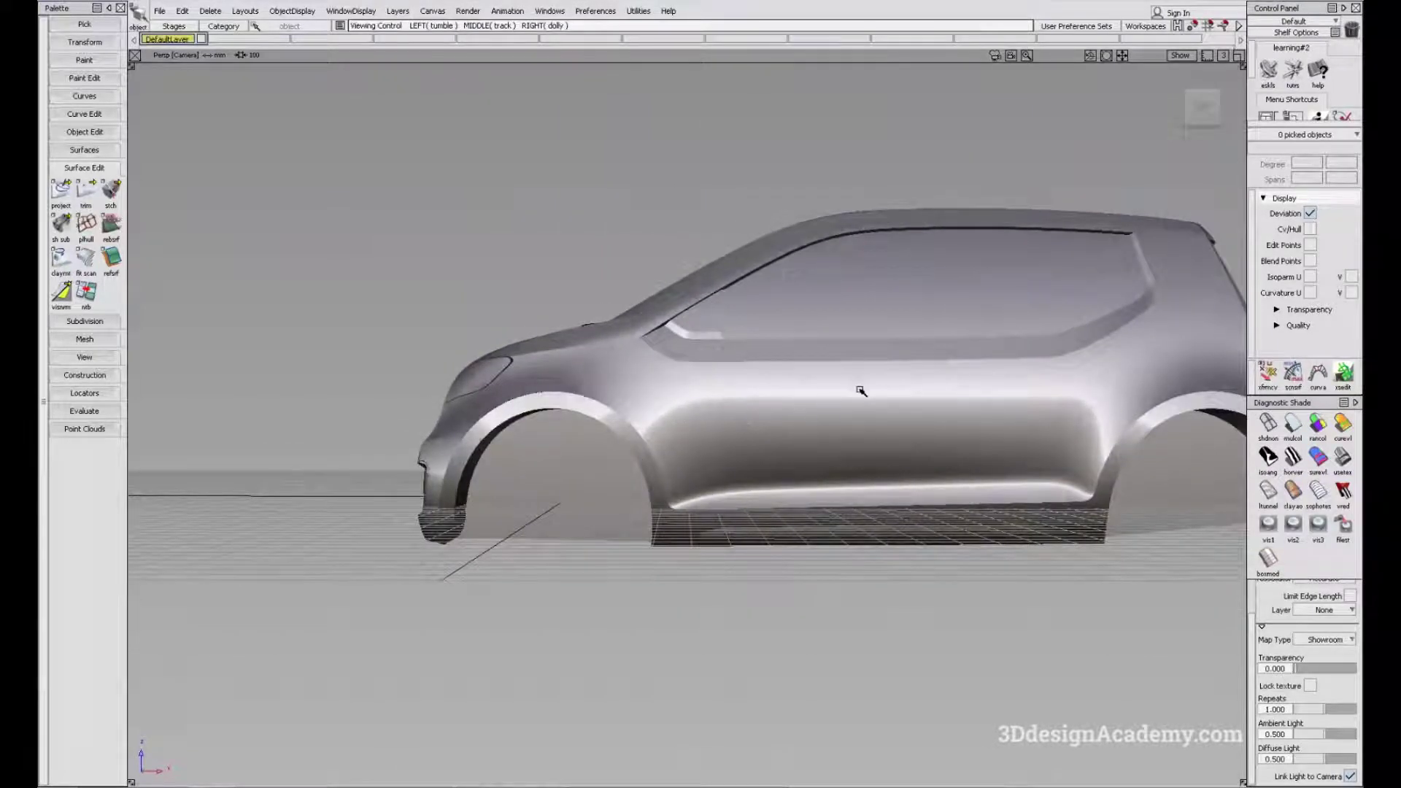
{"action": "left_click_drag", "start_coordinate": [793, 392], "coordinate": [729, 404], "text": "alt+shift"}
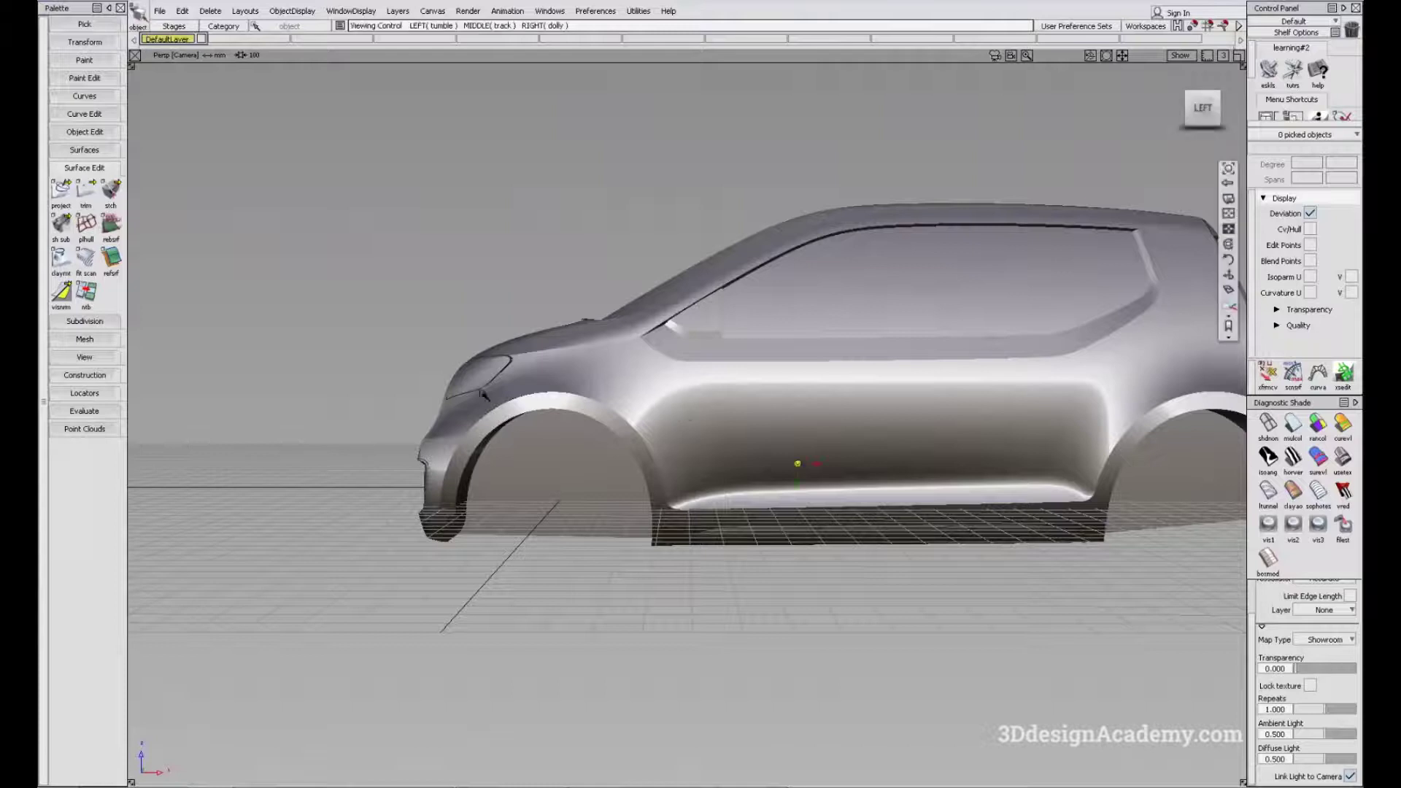
{"action": "left_click_drag", "start_coordinate": [685, 414], "coordinate": [574, 380], "text": "alt+shift"}
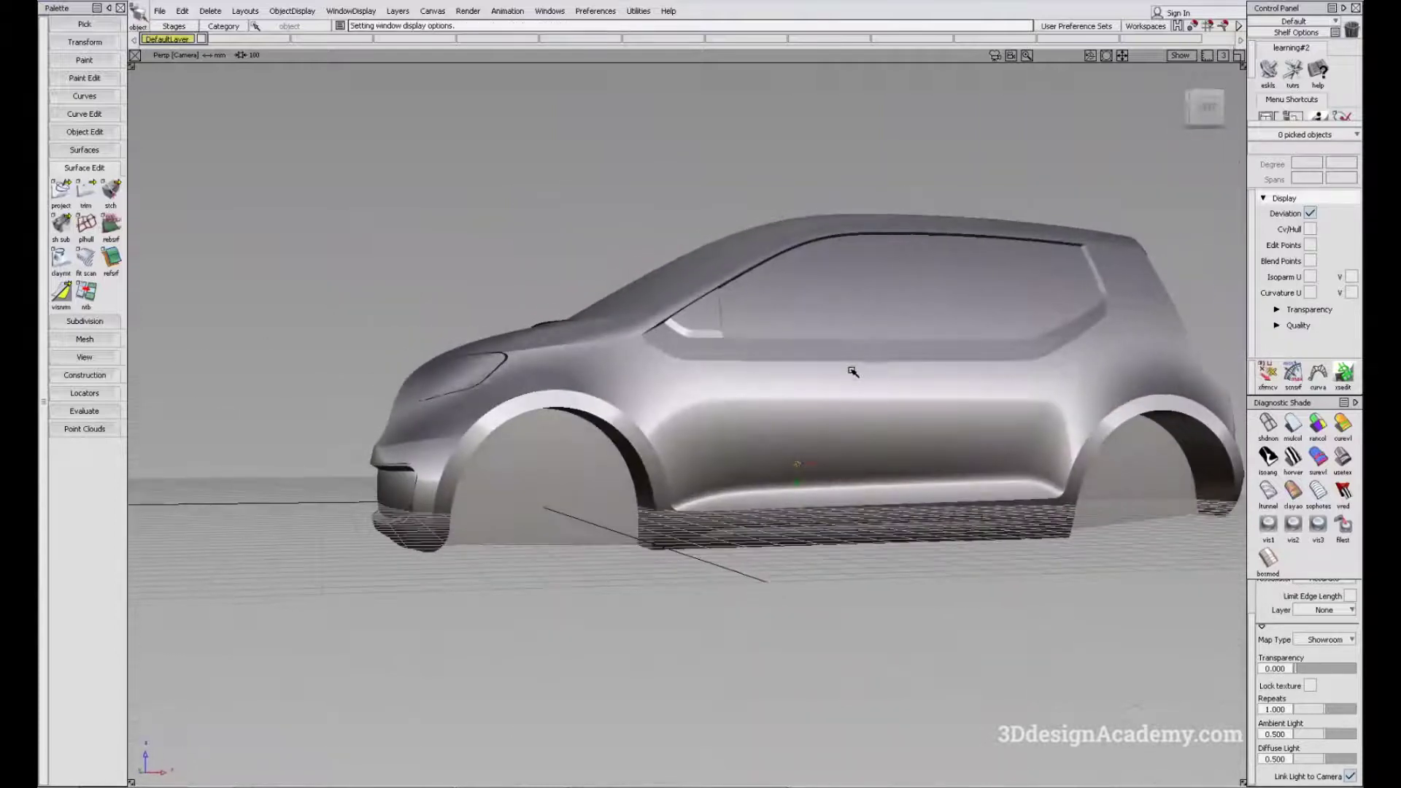
{"action": "left_click_drag", "start_coordinate": [844, 365], "coordinate": [743, 391], "text": "alt+shift"}
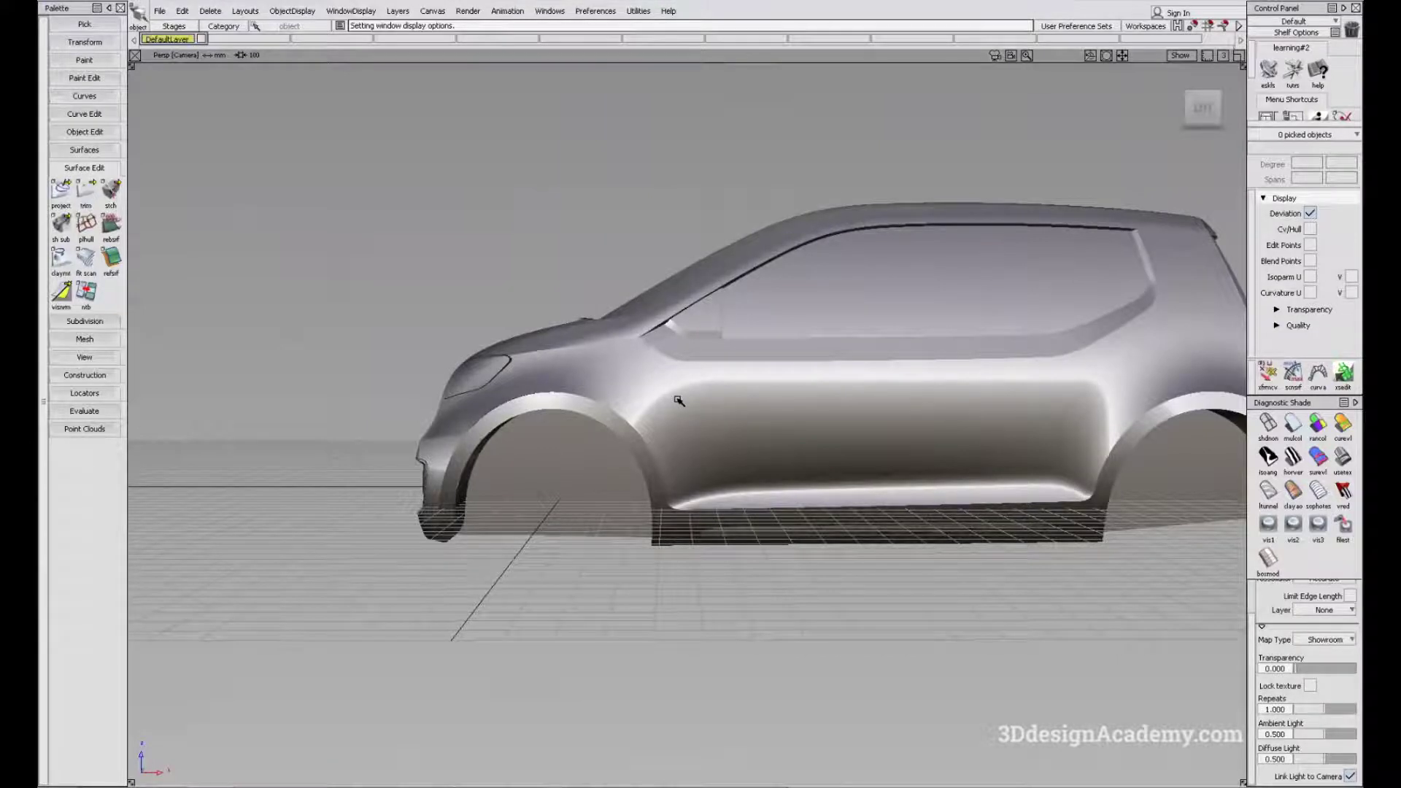
{"action": "left_click_drag", "start_coordinate": [797, 466], "coordinate": [701, 484], "text": "alt+shift"}
{"action": "middle_click_drag", "start_coordinate": [700, 484], "coordinate": [632, 413], "text": "alt+shift"}
{"action": "left_click_drag", "start_coordinate": [632, 413], "coordinate": [647, 474], "text": "alt+shift"}
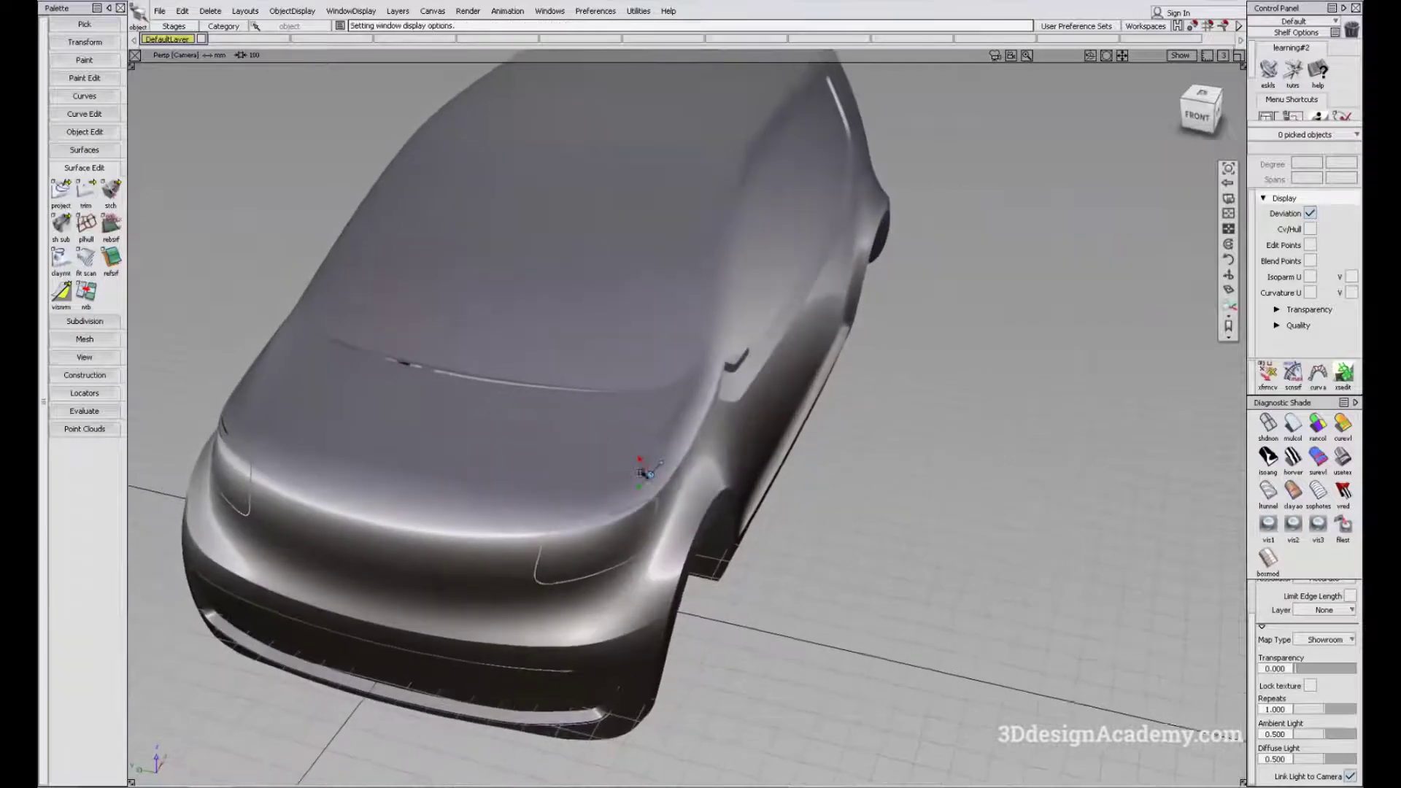
{"action": "middle_click_drag", "start_coordinate": [647, 474], "coordinate": [699, 464], "text": "alt+shift"}
{"action": "left_click_drag", "start_coordinate": [699, 464], "coordinate": [1005, 403], "text": "alt+shift"}
{"action": "right_click_drag", "start_coordinate": [1006, 402], "coordinate": [790, 381], "text": "alt+shift"}
{"action": "left_click_drag", "start_coordinate": [791, 380], "coordinate": [766, 391], "text": "alt+shift"}
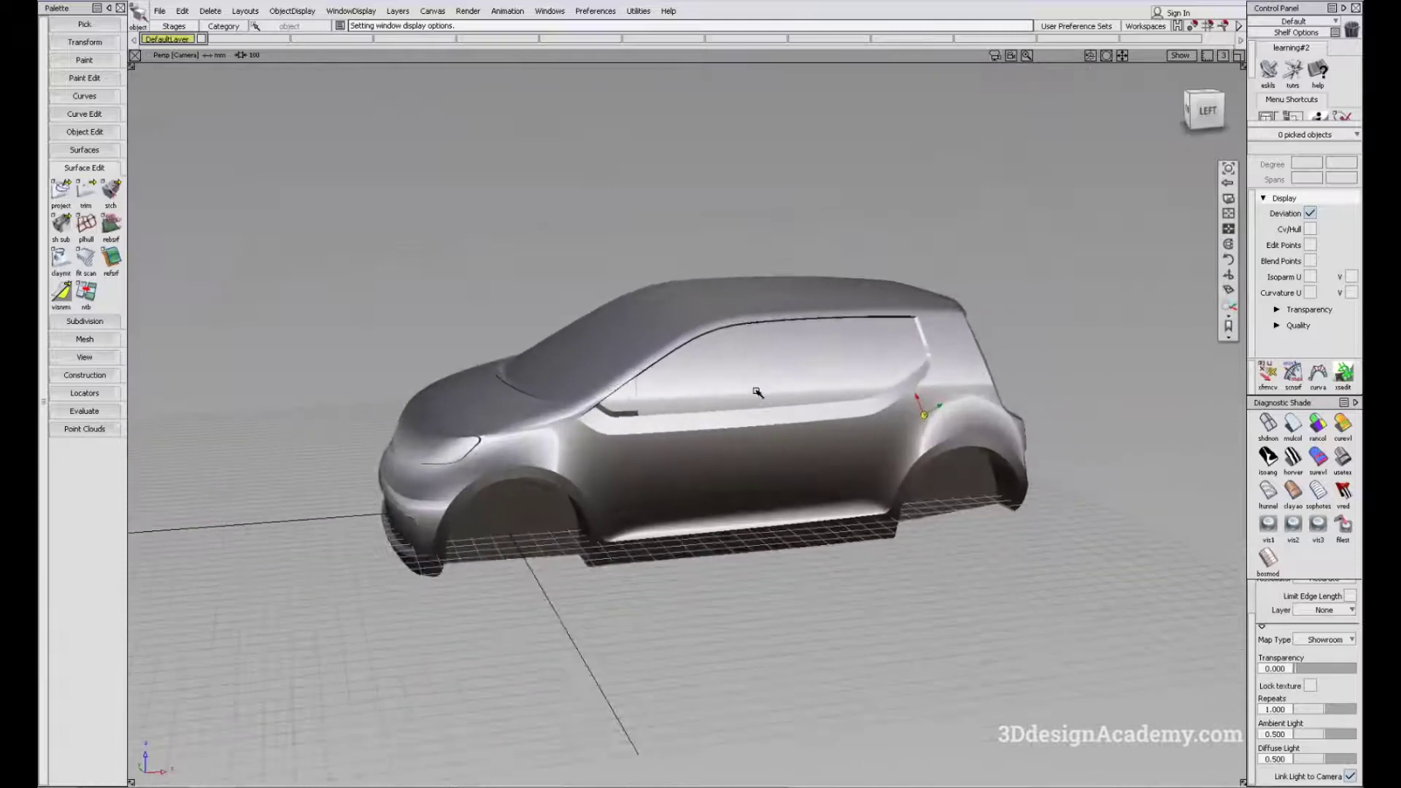
{"action": "left_click_drag", "start_coordinate": [756, 393], "coordinate": [839, 387], "text": "alt+shift"}
Change the texture shader's map type to Photo-Horizon and check the reflection on the car from above.
{"action": "left_click", "coordinate": [1344, 640]}
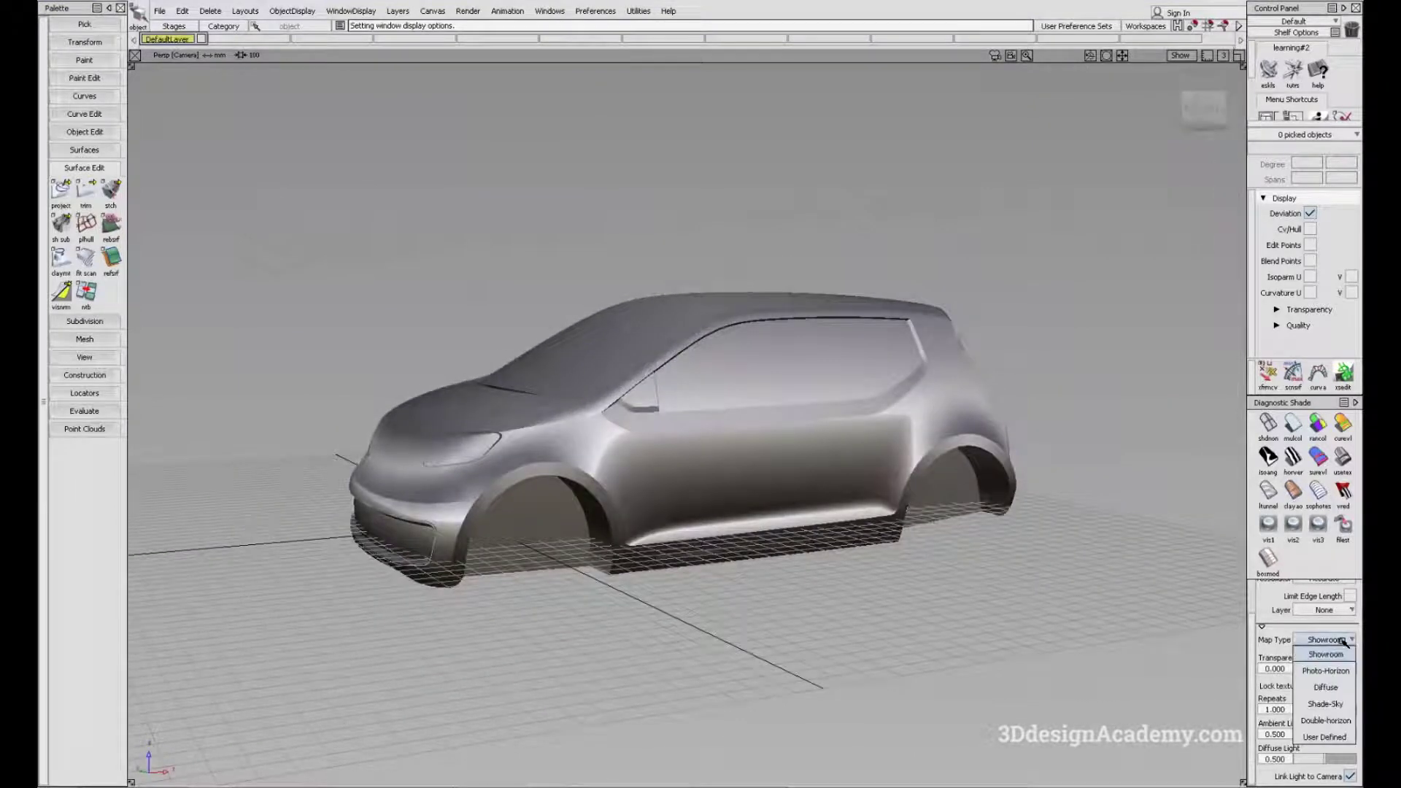
{"action": "left_click", "coordinate": [1325, 670]}
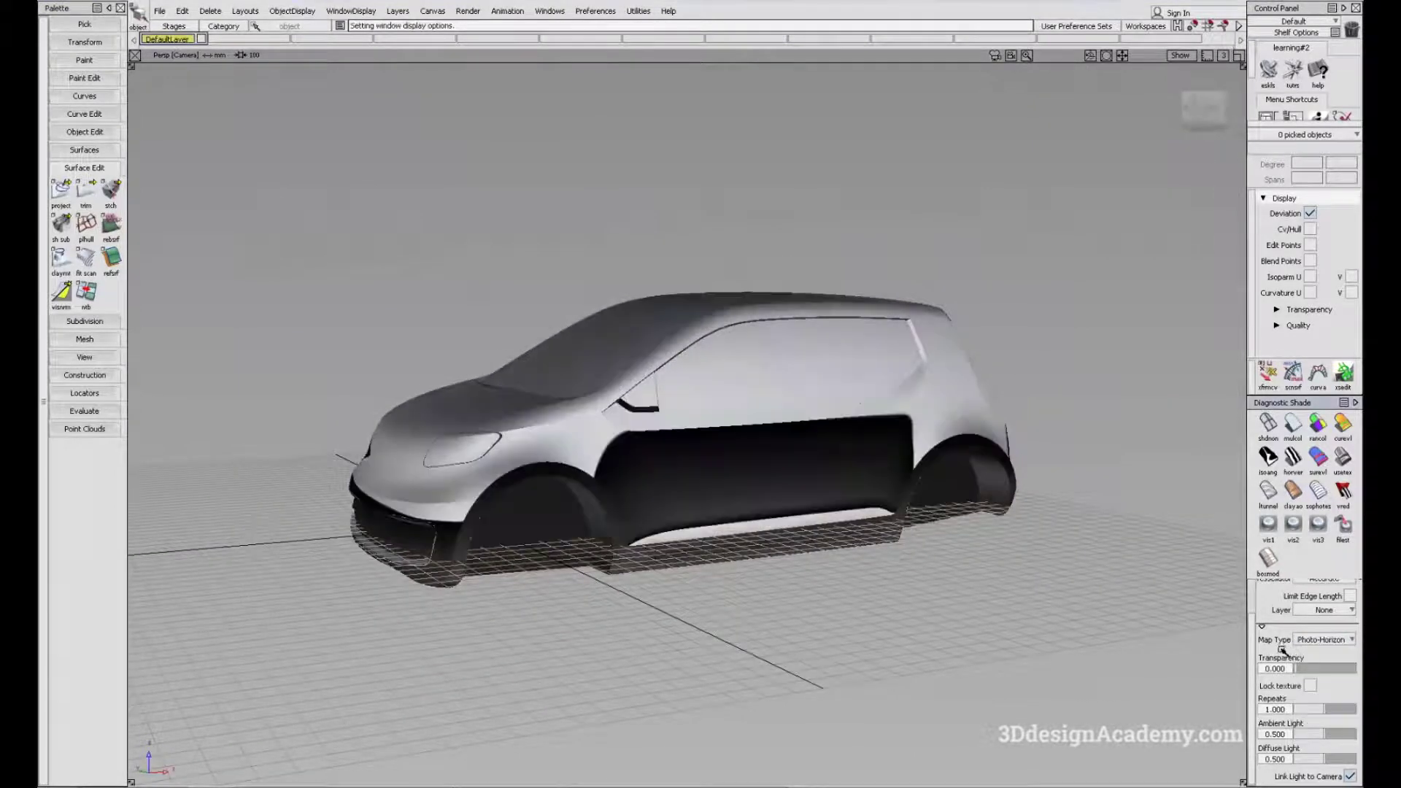
{"action": "left_click_drag", "start_coordinate": [1070, 604], "coordinate": [860, 538], "text": "alt+shift"}
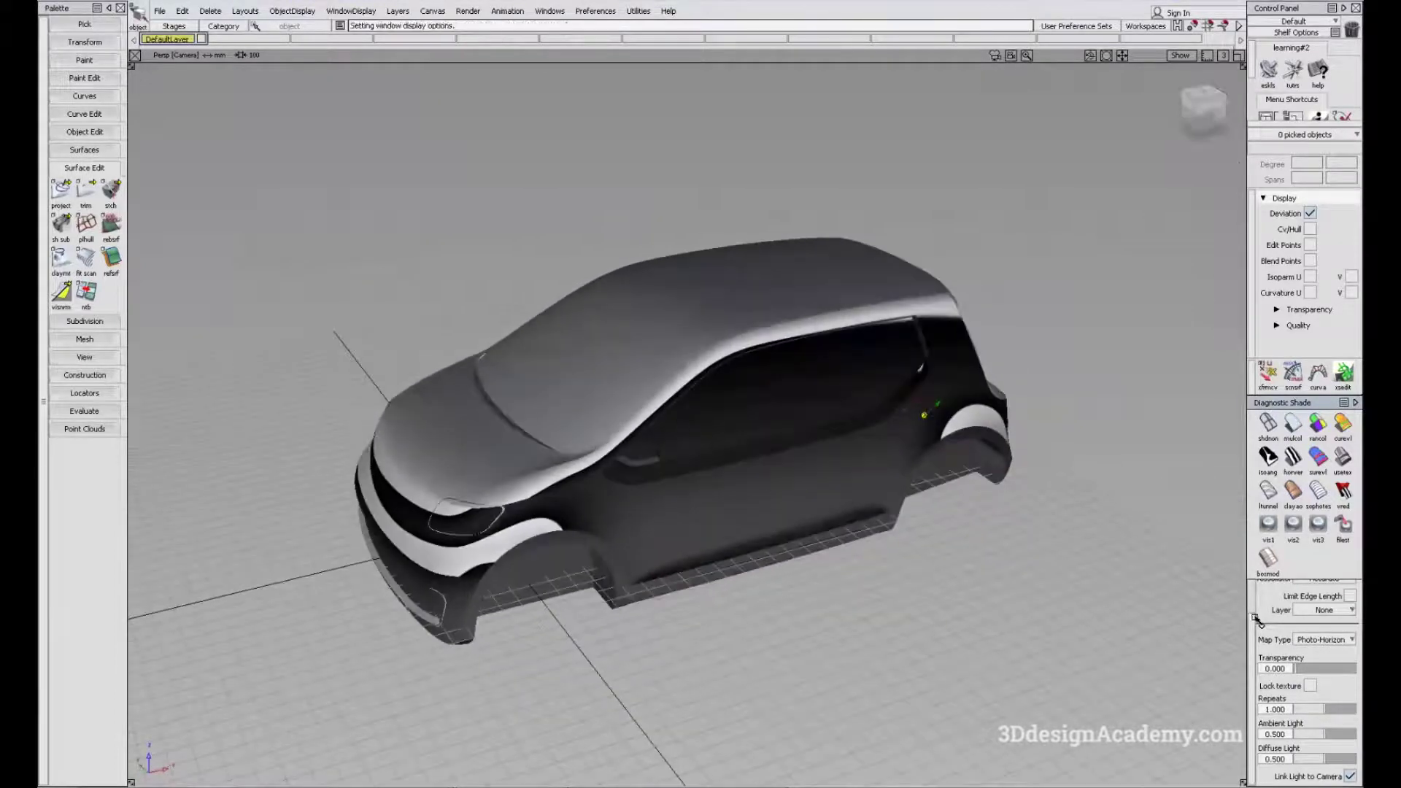
Change the texture shader's map type to Shade-Sky and view the car from the side.
{"action": "left_click", "coordinate": [1330, 640]}
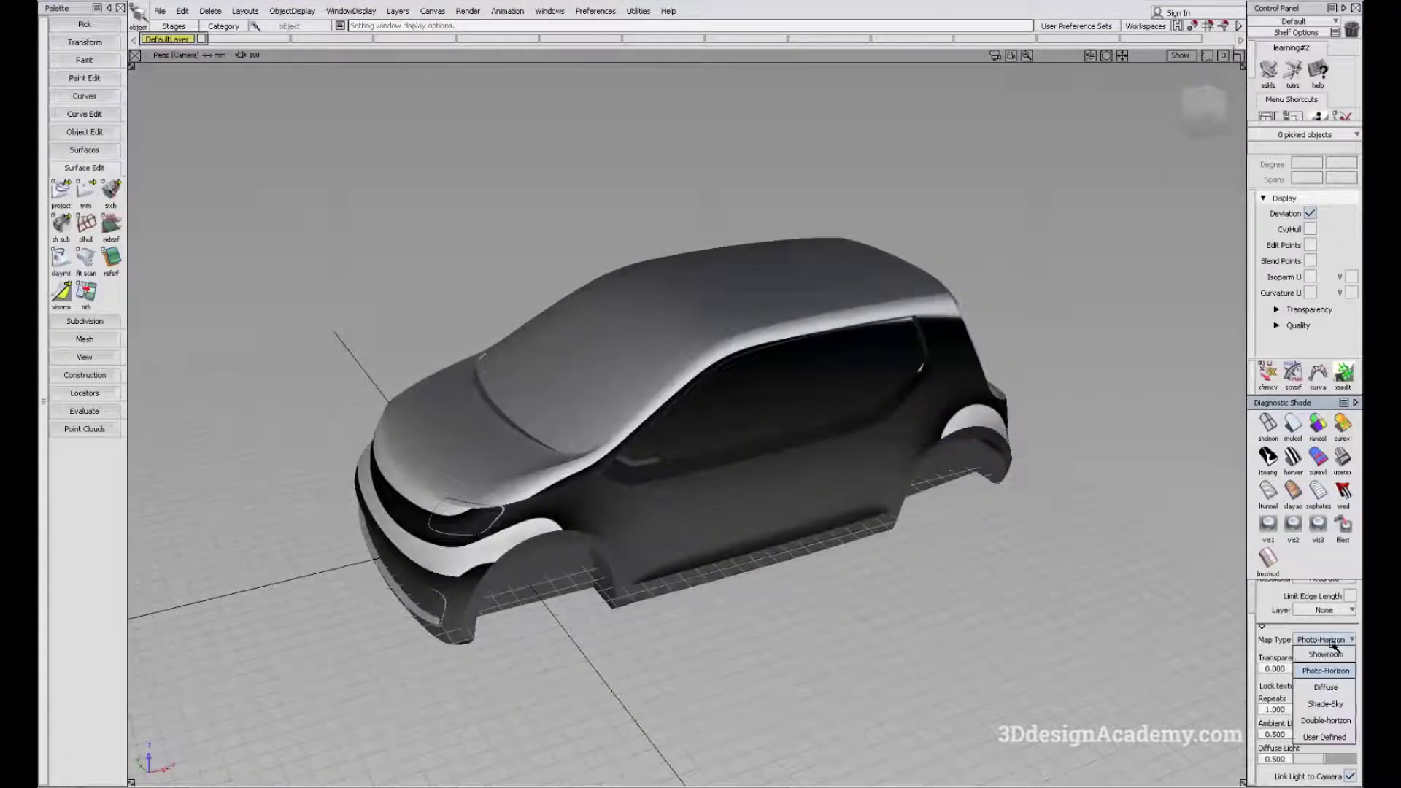
{"action": "left_click", "coordinate": [1326, 705]}
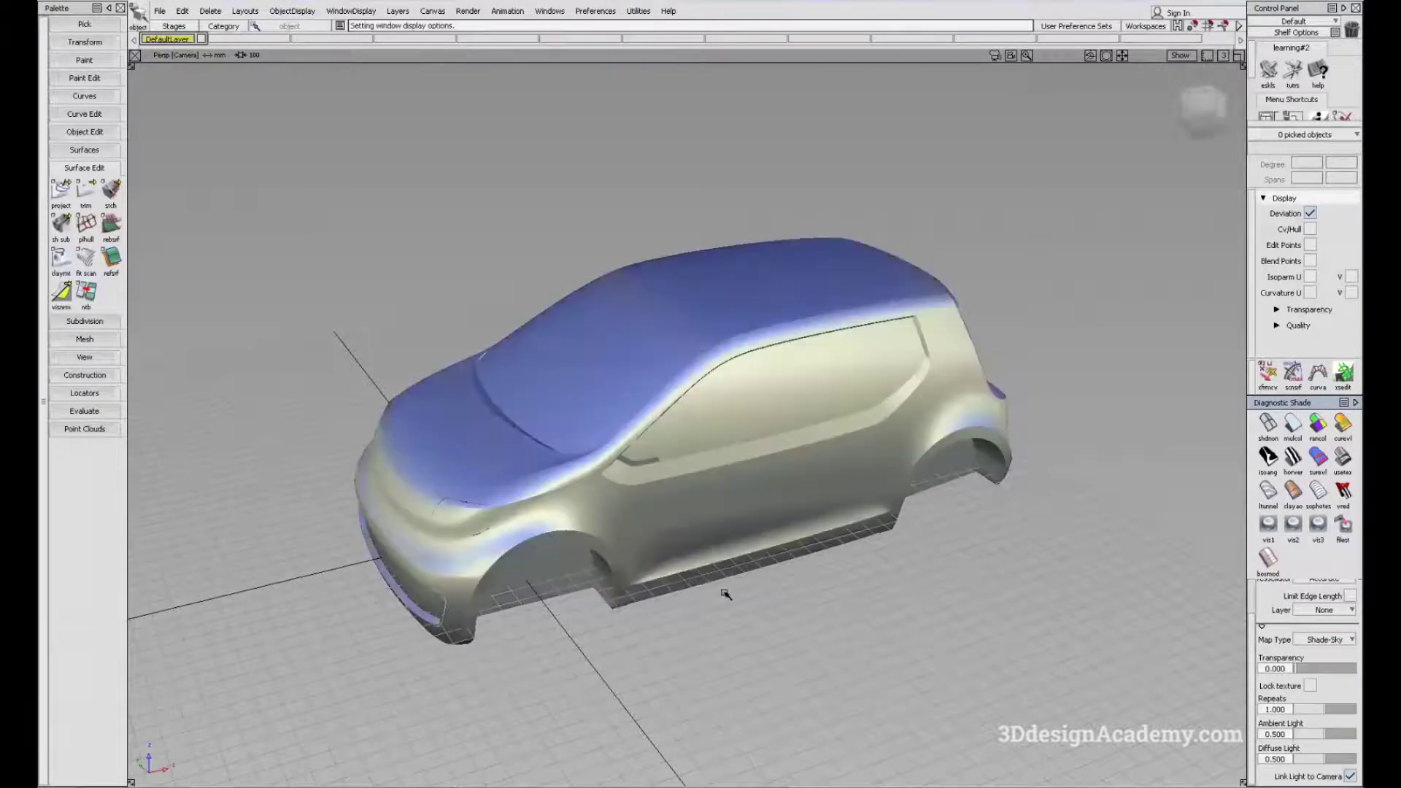
{"action": "mouse_move", "coordinate": [729, 585]}
{"action": "left_mouse_down", "text": "alt+shift"}
{"action": "mouse_move", "coordinate": [747, 584]}
{"action": "mouse_move", "coordinate": [663, 490]}
{"action": "mouse_move", "coordinate": [799, 480]}
{"action": "left_mouse_up", "text": "alt+shift"}
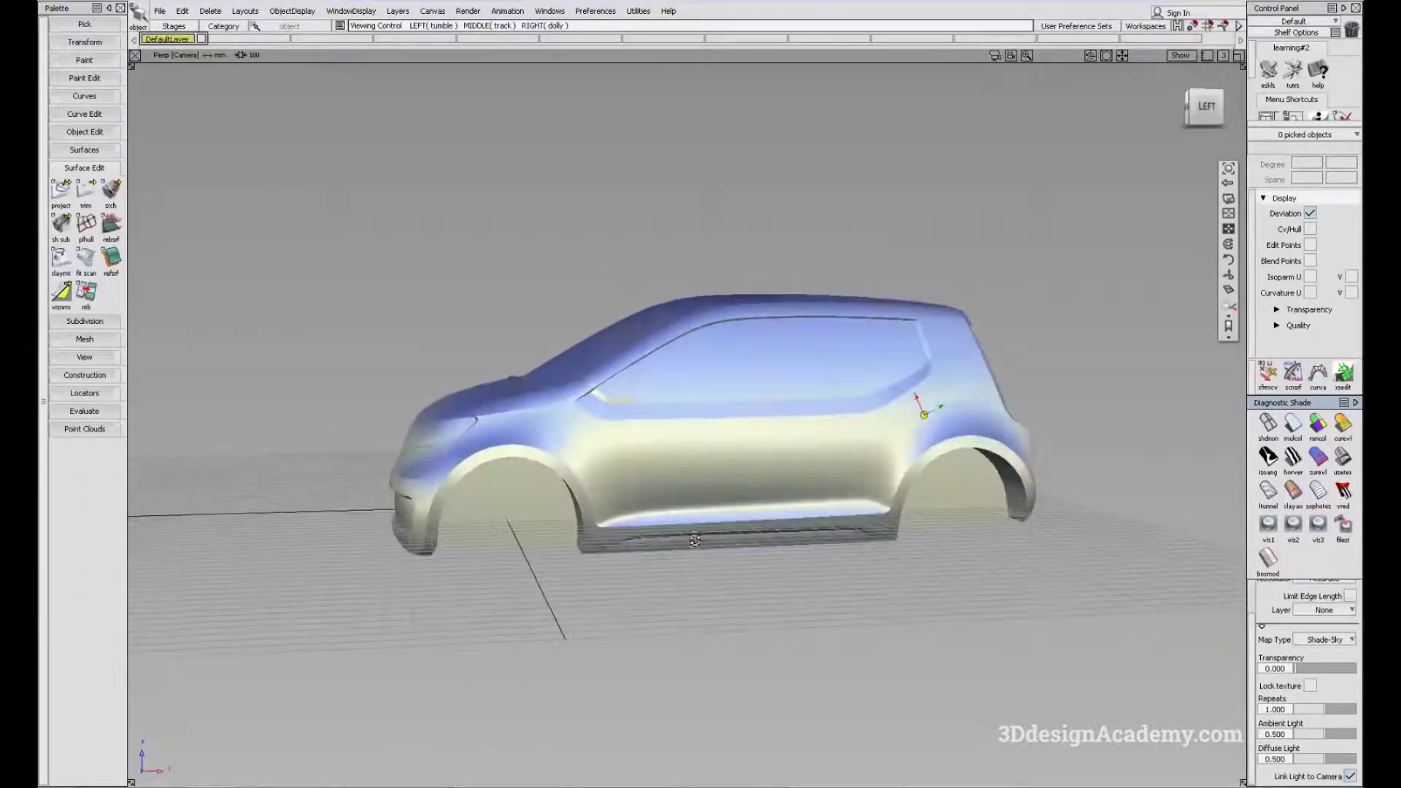
{"action": "left_click_drag", "start_coordinate": [719, 455], "coordinate": [727, 471], "text": "alt+shift"}
{"action": "left_click", "coordinate": [924, 413], "text": "alt+shift"}
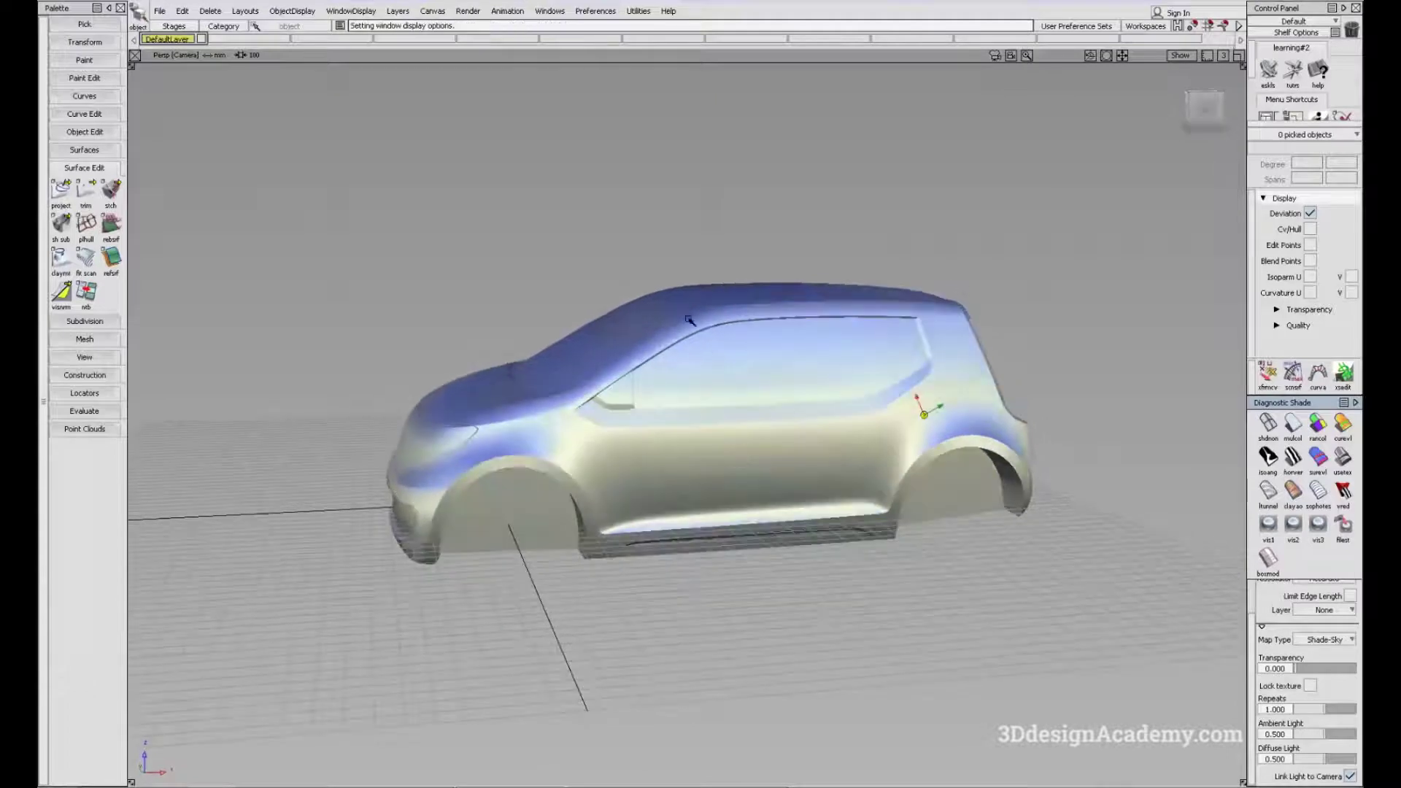
Examine the Shade-Sky reflection across the car body from different angles and look at the available map types.
{"action": "mouse_move", "coordinate": [752, 343]}
{"action": "left_mouse_down", "text": "alt+shift"}
{"action": "mouse_move", "coordinate": [715, 381]}
{"action": "mouse_move", "coordinate": [722, 400]}
{"action": "mouse_move", "coordinate": [785, 423]}
{"action": "mouse_move", "coordinate": [770, 651]}
{"action": "mouse_move", "coordinate": [758, 632]}
{"action": "left_mouse_up", "text": "alt+shift"}
{"action": "left_click_drag", "start_coordinate": [832, 544], "coordinate": [714, 370], "text": "alt+shift"}
{"action": "mouse_move", "coordinate": [671, 562]}
{"action": "left_mouse_down", "text": "alt+shift"}
{"action": "mouse_move", "coordinate": [786, 437]}
{"action": "mouse_move", "coordinate": [741, 432]}
{"action": "mouse_move", "coordinate": [755, 449]}
{"action": "left_mouse_up", "text": "alt+shift"}
{"action": "left_click_drag", "start_coordinate": [649, 463], "coordinate": [718, 496], "text": "alt+shift"}
{"action": "mouse_move", "coordinate": [786, 437]}
{"action": "left_mouse_down", "text": "alt+shift"}
{"action": "mouse_move", "coordinate": [793, 455]}
{"action": "mouse_move", "coordinate": [948, 466]}
{"action": "mouse_move", "coordinate": [875, 409]}
{"action": "mouse_move", "coordinate": [896, 351]}
{"action": "mouse_move", "coordinate": [838, 369]}
{"action": "left_mouse_up", "text": "alt+shift"}
{"action": "left_click", "coordinate": [1335, 640]}
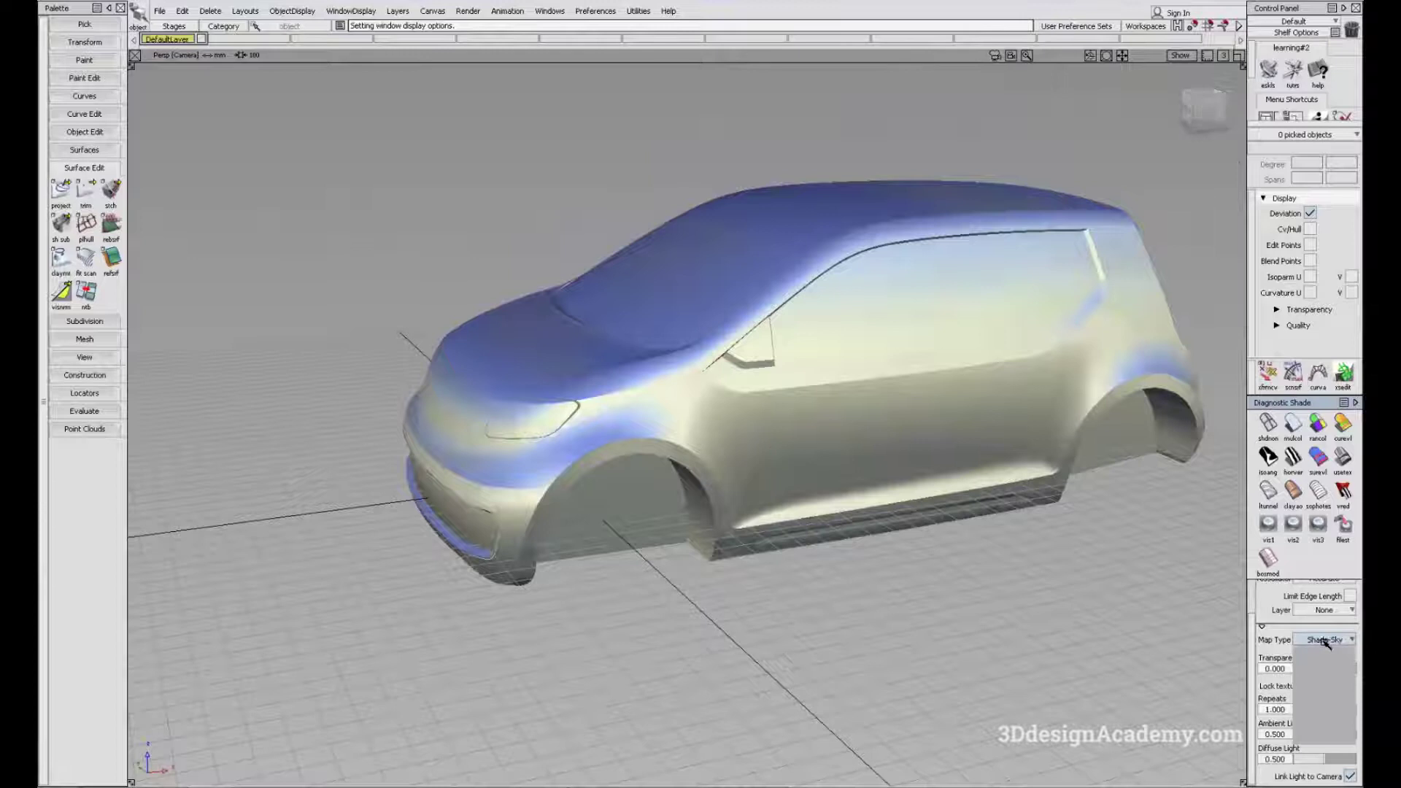
{"action": "left_click", "coordinate": [1120, 619]}
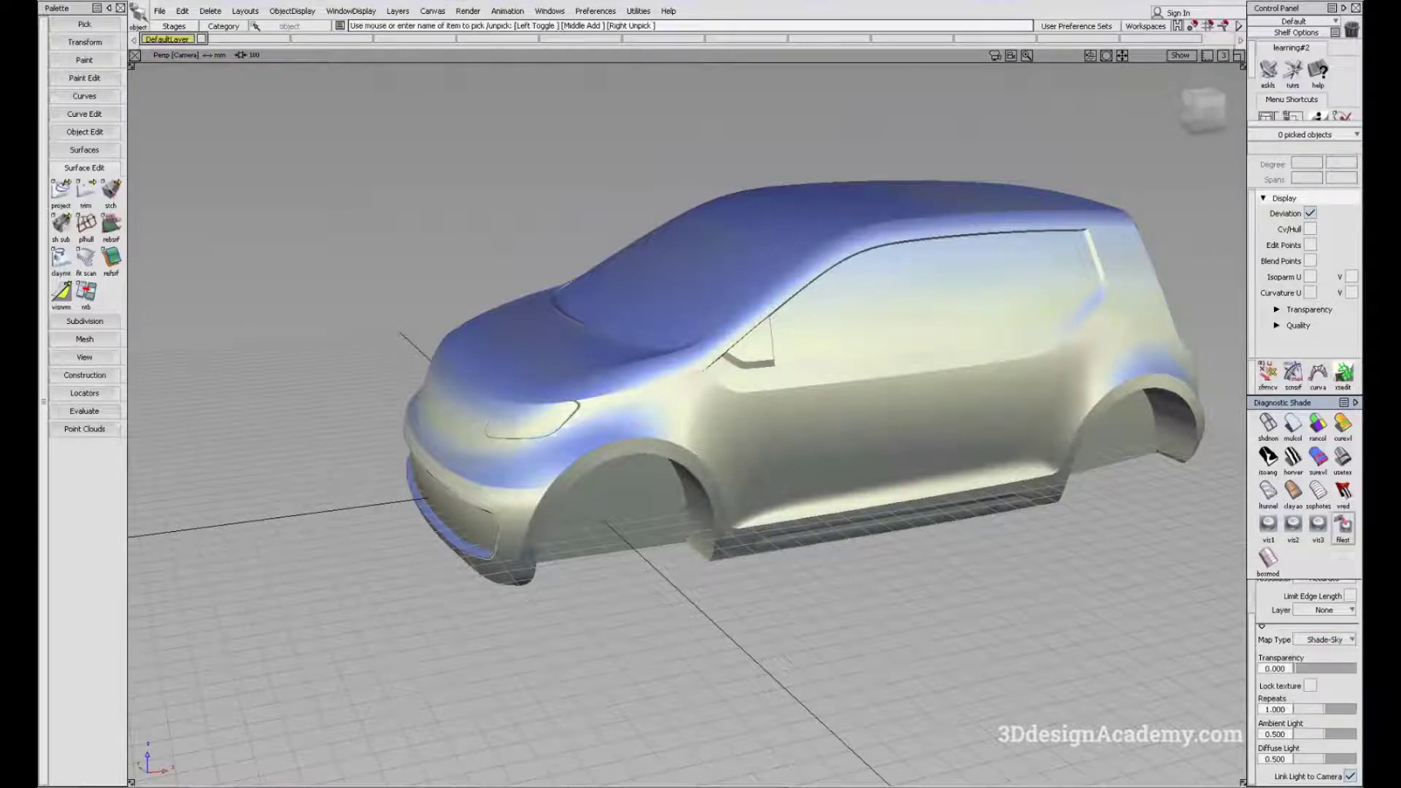
Deselect all surfaces and apply the Multi-Color diagnostic shader to the car body.
{"action": "left_click_drag", "start_coordinate": [795, 475], "coordinate": [935, 562], "text": "alt+shift"}
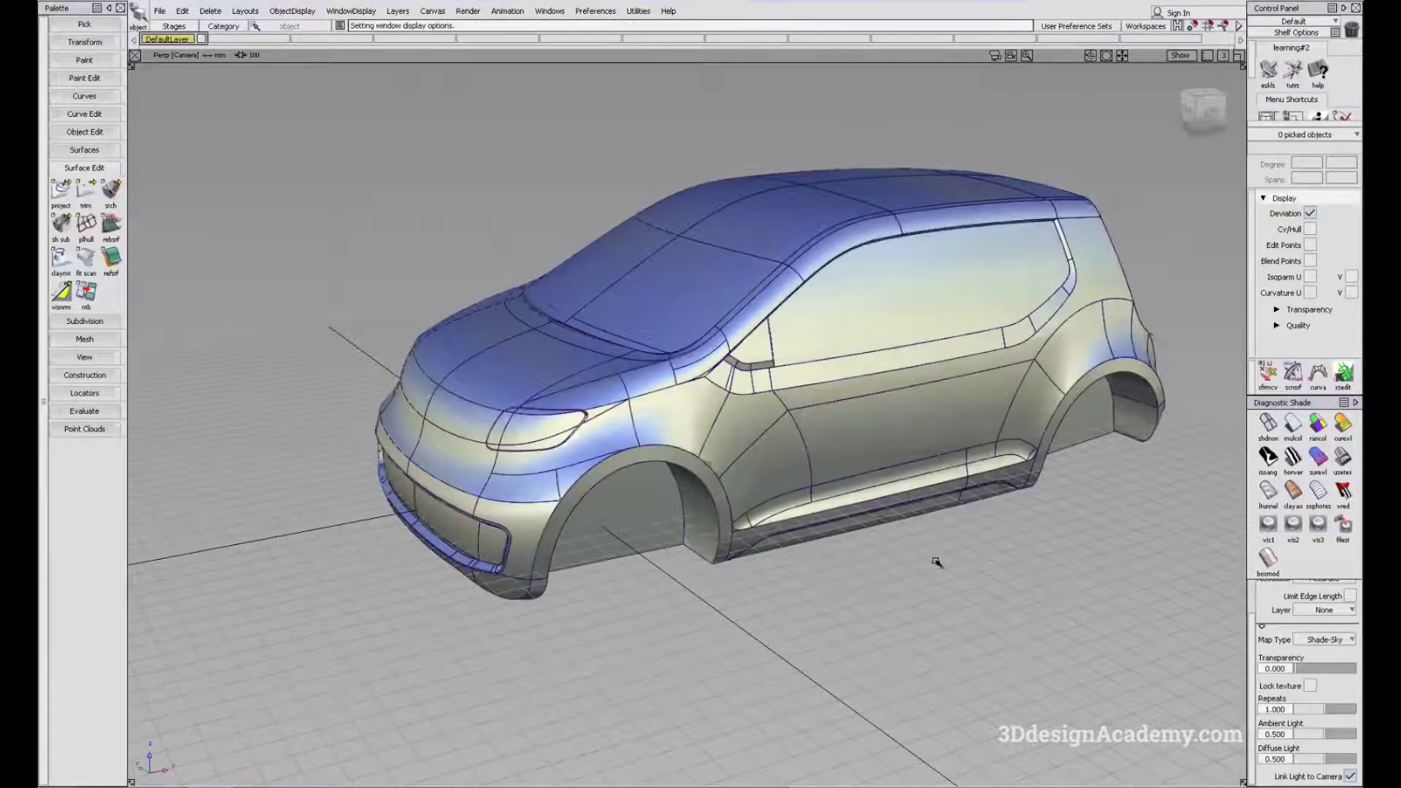
{"action": "left_click_drag", "start_coordinate": [1069, 562], "coordinate": [1111, 467], "text": "ctrl+shift"}
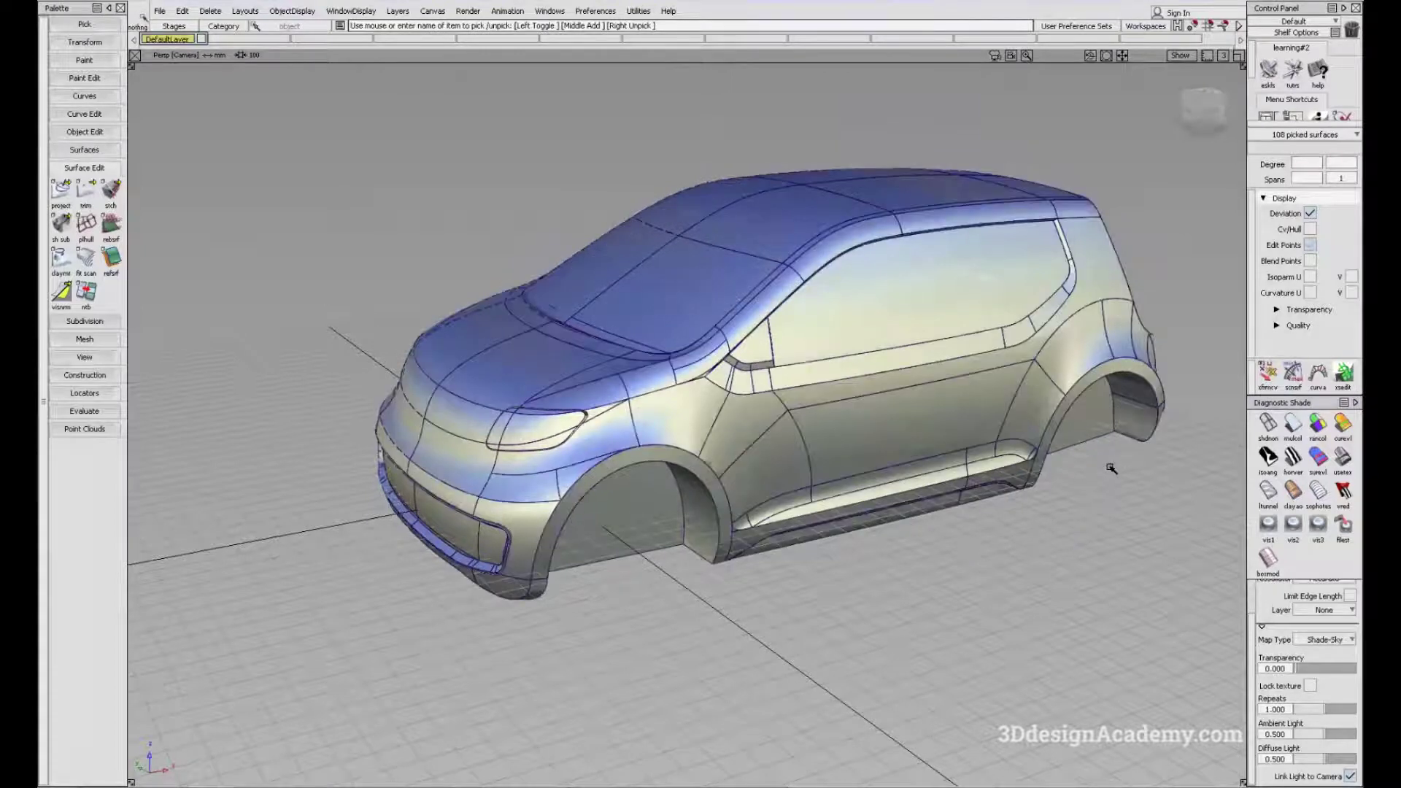
{"action": "left_click", "coordinate": [1110, 468]}
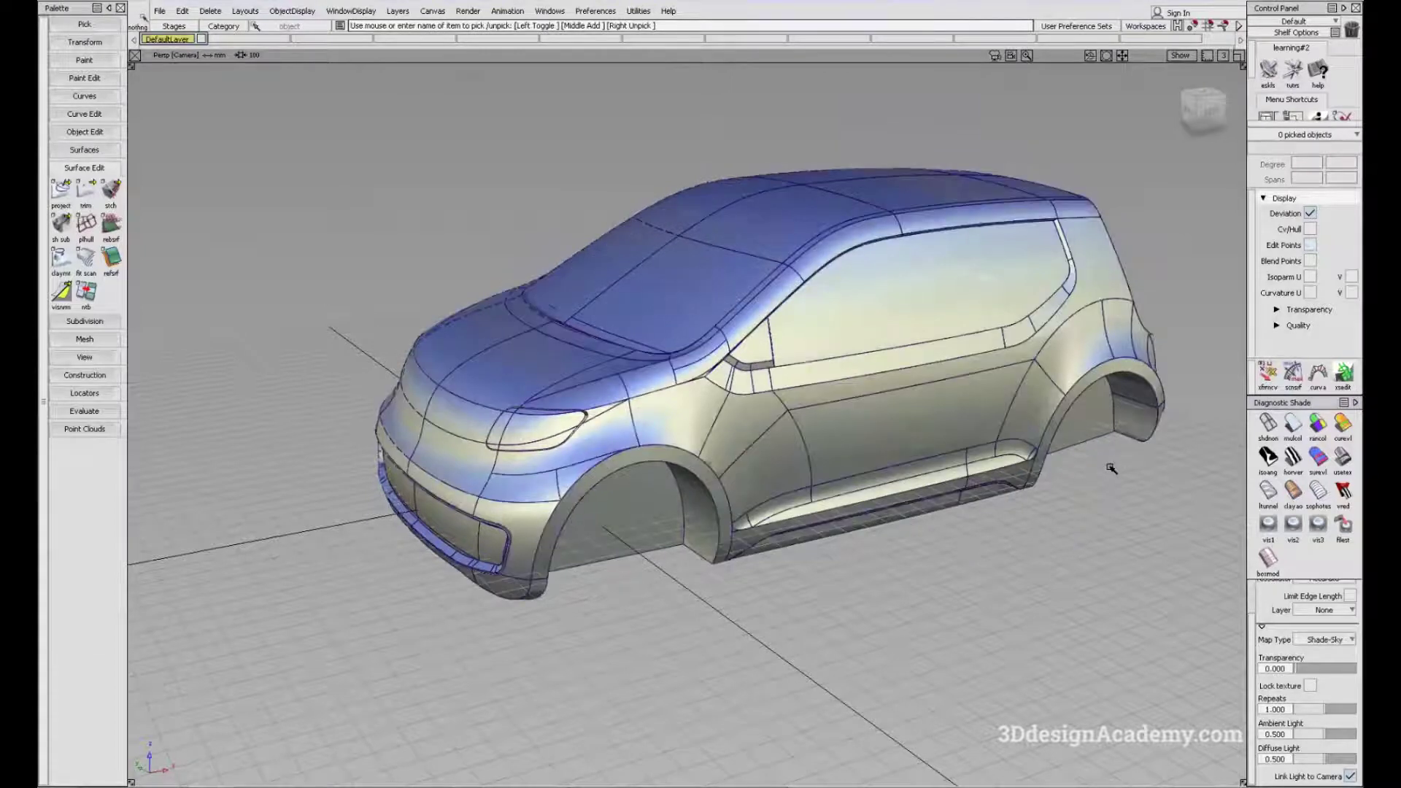
{"action": "left_click", "coordinate": [1292, 430]}
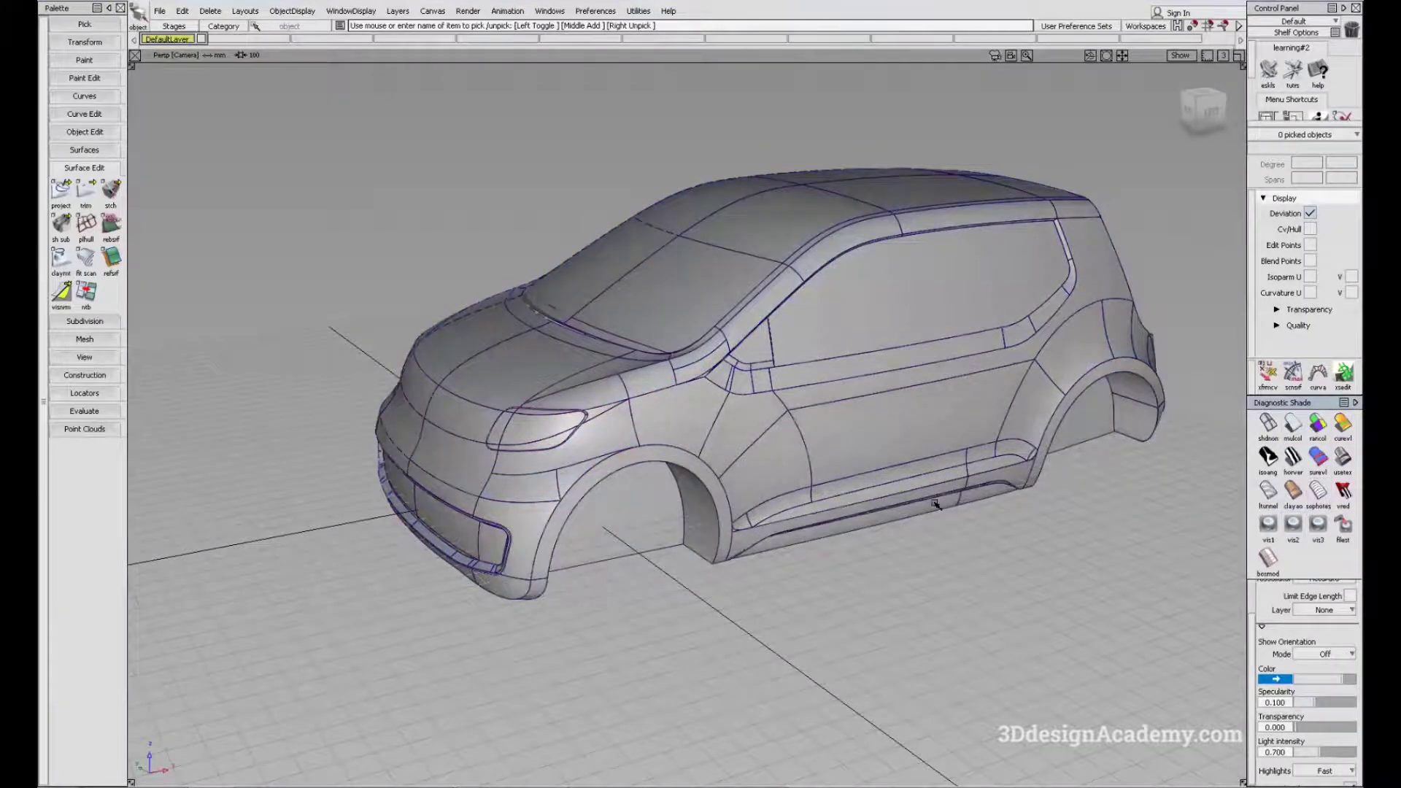
Hide the model's curve lines with Toggle Model and view the plain shaded car body from the front quarter.
{"action": "left_click_drag", "start_coordinate": [937, 505], "coordinate": [813, 462], "text": "alt+shift"}
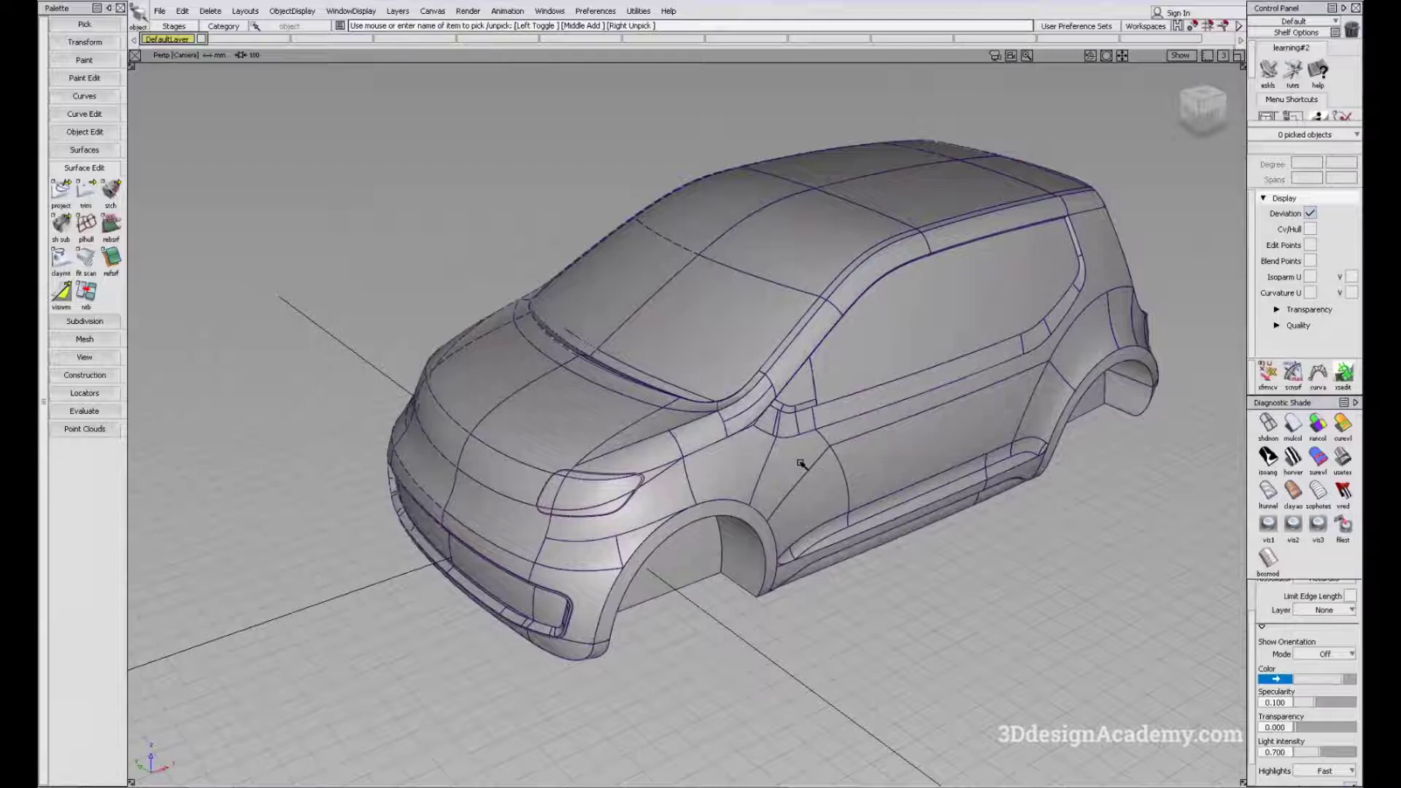
{"action": "left_click_drag", "start_coordinate": [841, 469], "coordinate": [765, 429], "text": "alt+shift"}
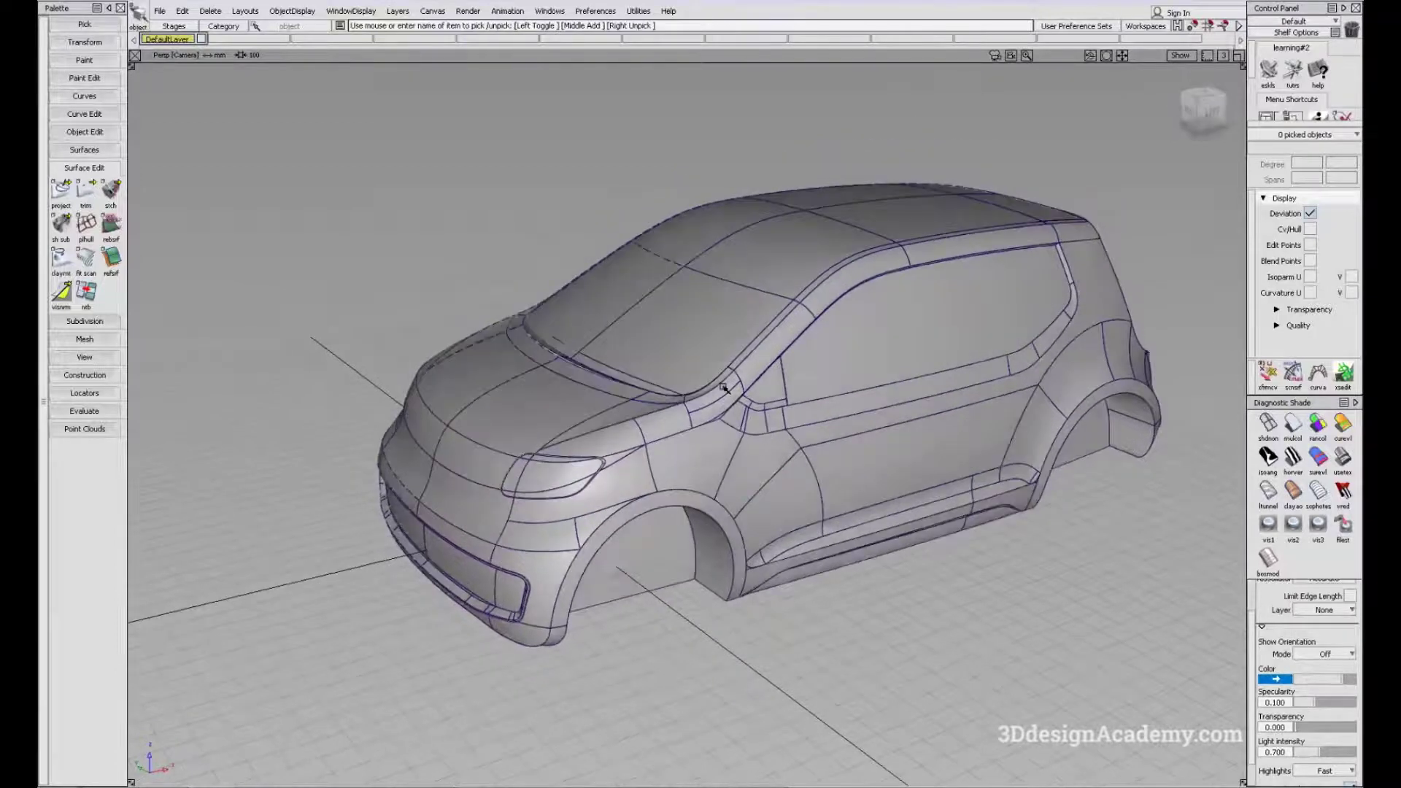
{"action": "left_click_drag", "start_coordinate": [758, 482], "coordinate": [841, 446], "text": "alt+shift"}
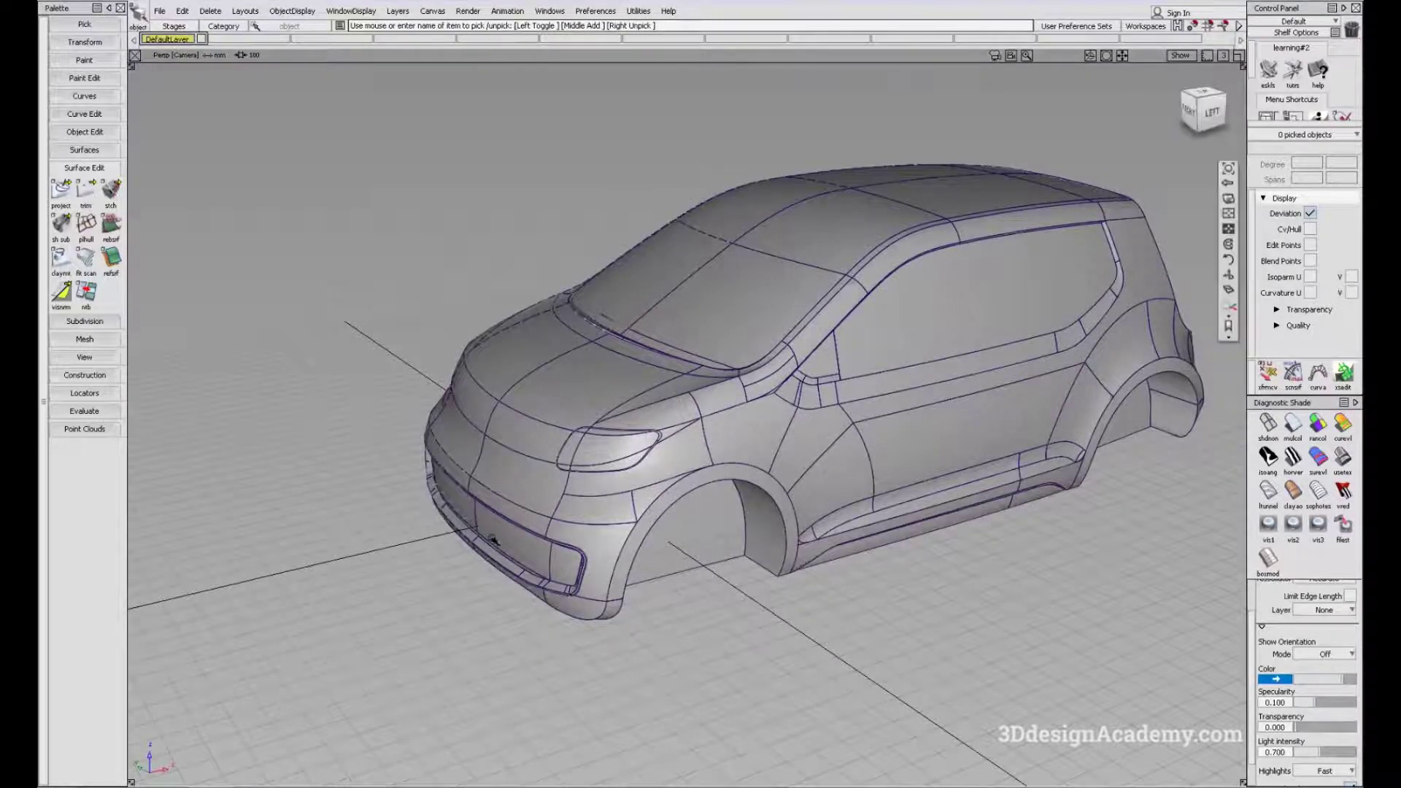
{"action": "left_click_drag", "start_coordinate": [491, 538], "coordinate": [622, 505], "text": "alt+shift"}
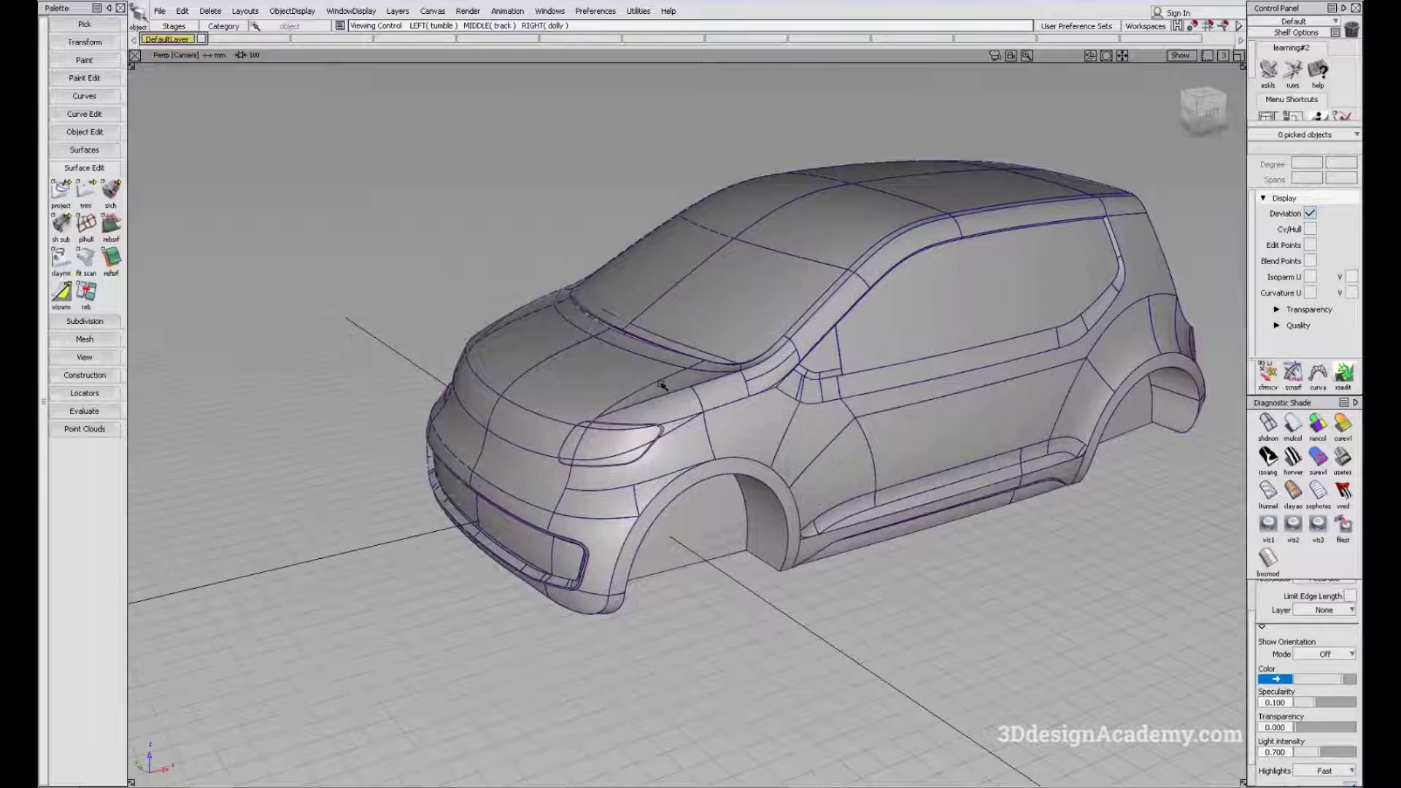
{"action": "middle_click_drag", "start_coordinate": [844, 449], "coordinate": [961, 404], "text": "alt+shift"}
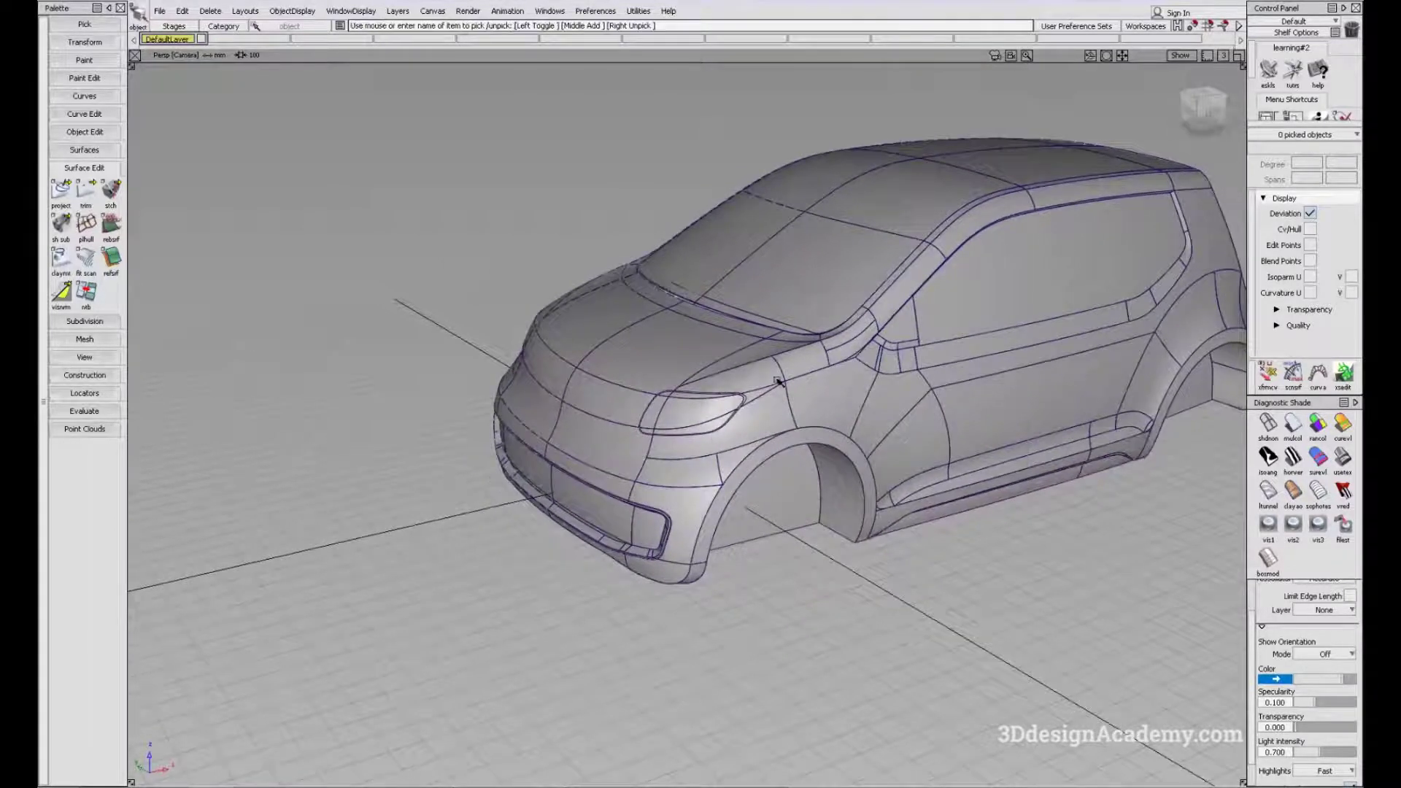
{"action": "mouse_move", "coordinate": [562, 472]}
{"action": "left_mouse_down", "text": "alt+shift"}
{"action": "mouse_move", "coordinate": [438, 447]}
{"action": "mouse_move", "coordinate": [456, 466]}
{"action": "left_mouse_up", "text": "alt+shift"}
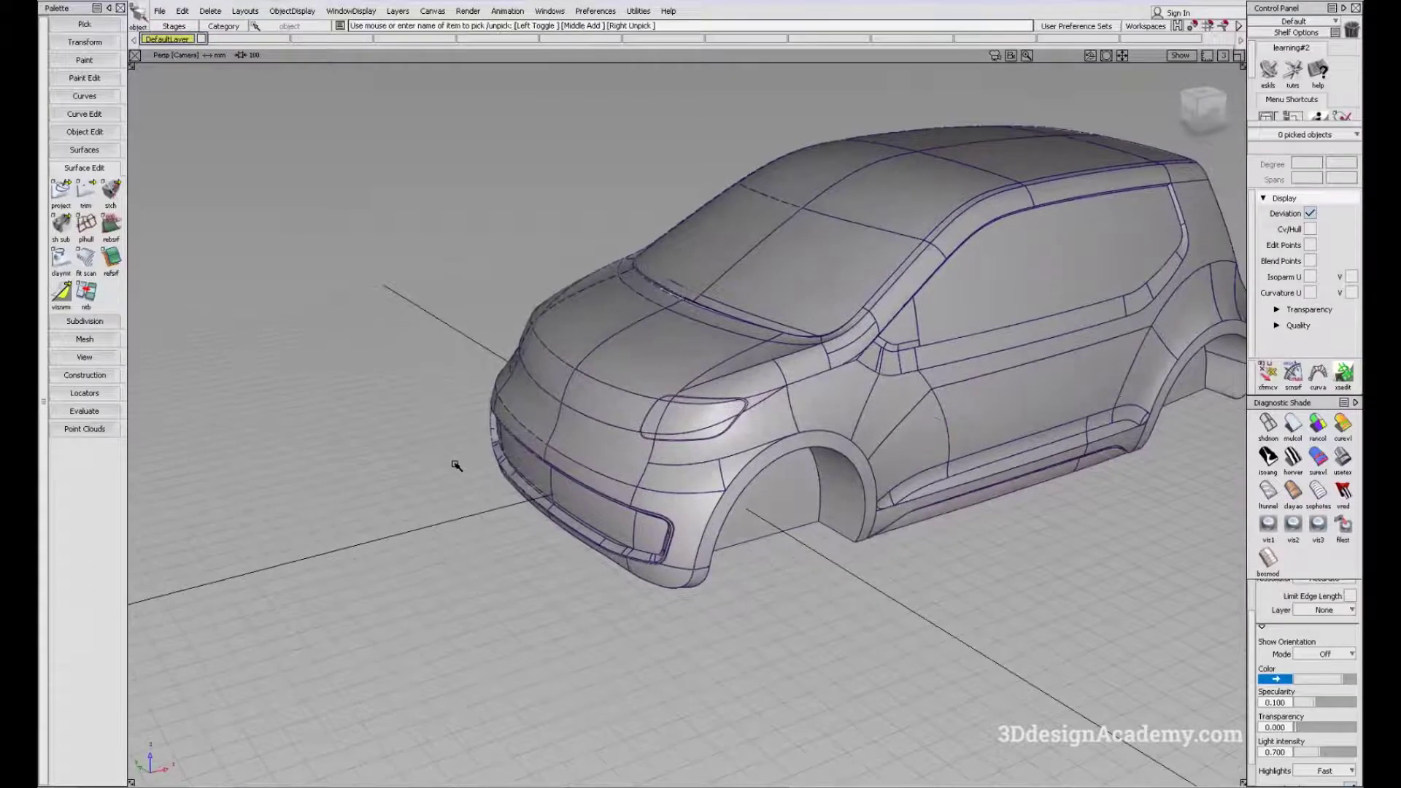
{"action": "right_click", "coordinate": [449, 470], "text": "ctrl+shift"}
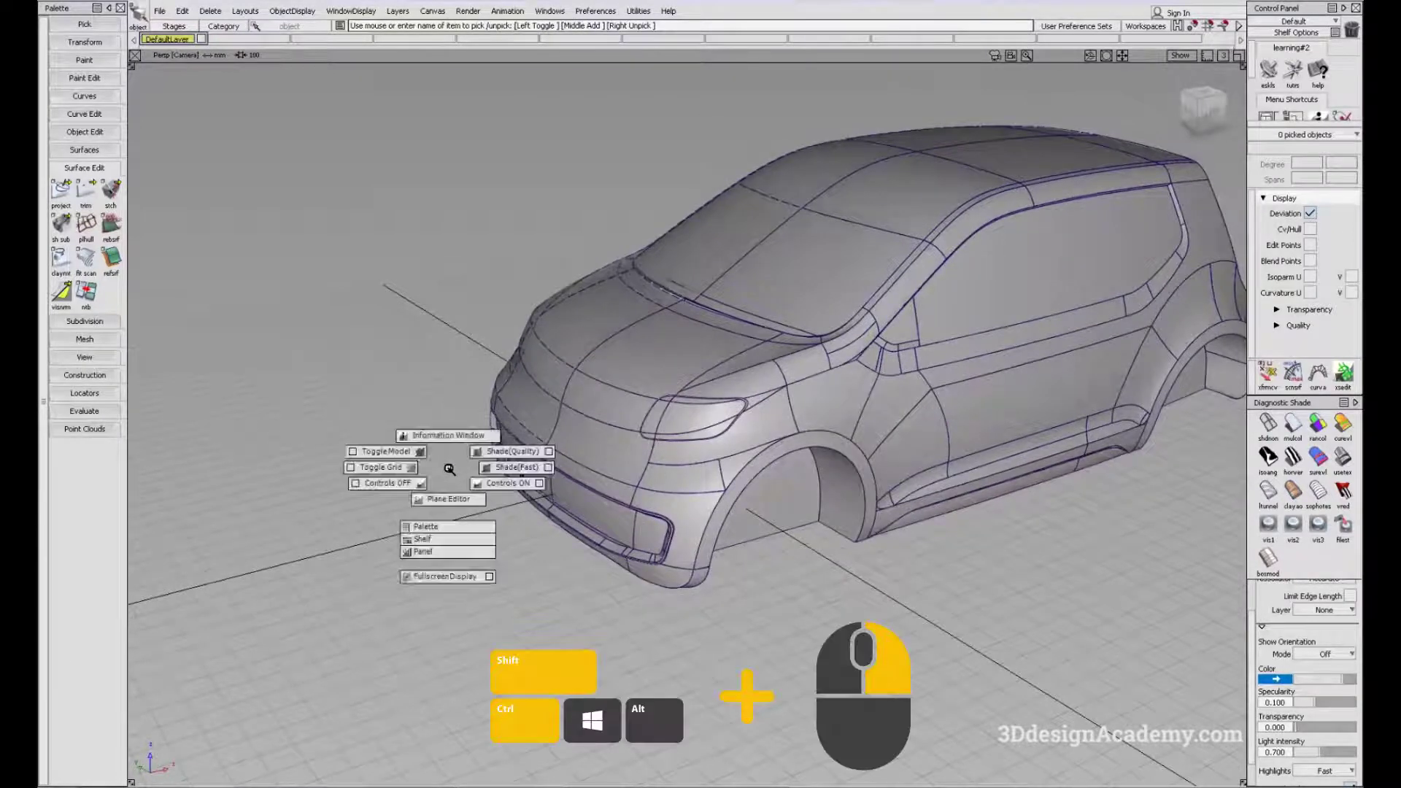
{"action": "right_click_drag", "start_coordinate": [448, 471], "coordinate": [418, 454], "text": "ctrl+shift"}
{"action": "mouse_move", "coordinate": [403, 472]}
{"action": "left_mouse_down", "text": "alt+shift"}
{"action": "mouse_move", "coordinate": [644, 407]}
{"action": "mouse_move", "coordinate": [784, 402]}
{"action": "mouse_move", "coordinate": [528, 444]}
{"action": "mouse_move", "coordinate": [534, 469]}
{"action": "mouse_move", "coordinate": [610, 438]}
{"action": "mouse_move", "coordinate": [758, 421]}
{"action": "mouse_move", "coordinate": [423, 463]}
{"action": "left_mouse_up", "text": "alt+shift"}
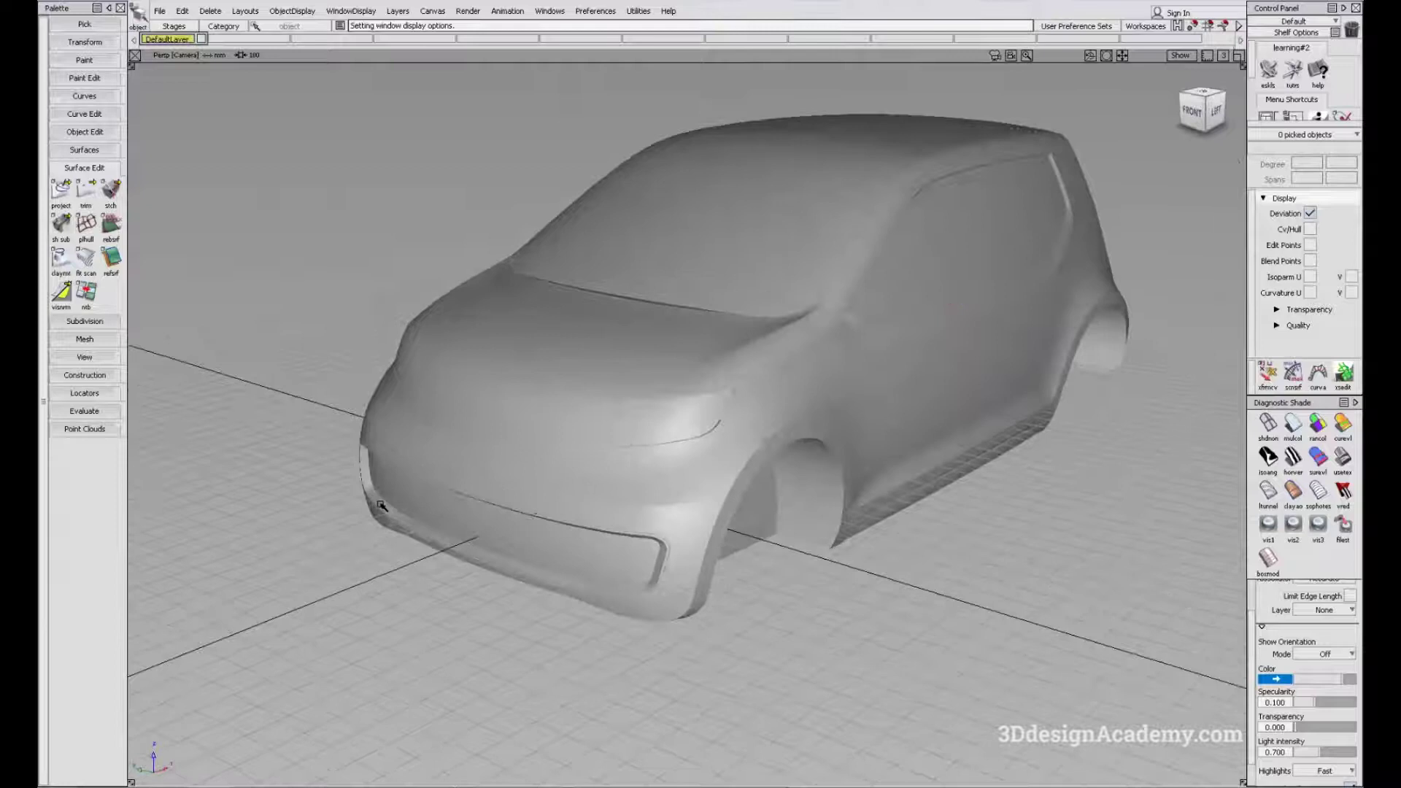
{"action": "middle_click_drag", "start_coordinate": [364, 500], "coordinate": [440, 505], "text": "alt+shift"}
Turn the model's curve lines back on with Toggle Model and view the car from the front and side.
{"action": "right_click_drag", "start_coordinate": [438, 540], "coordinate": [420, 526], "text": "ctrl+shift"}
{"action": "left_click_drag", "start_coordinate": [422, 526], "coordinate": [419, 532], "text": "ctrl+shift"}
{"action": "left_click_drag", "start_coordinate": [668, 473], "coordinate": [792, 376], "text": "alt+shift"}
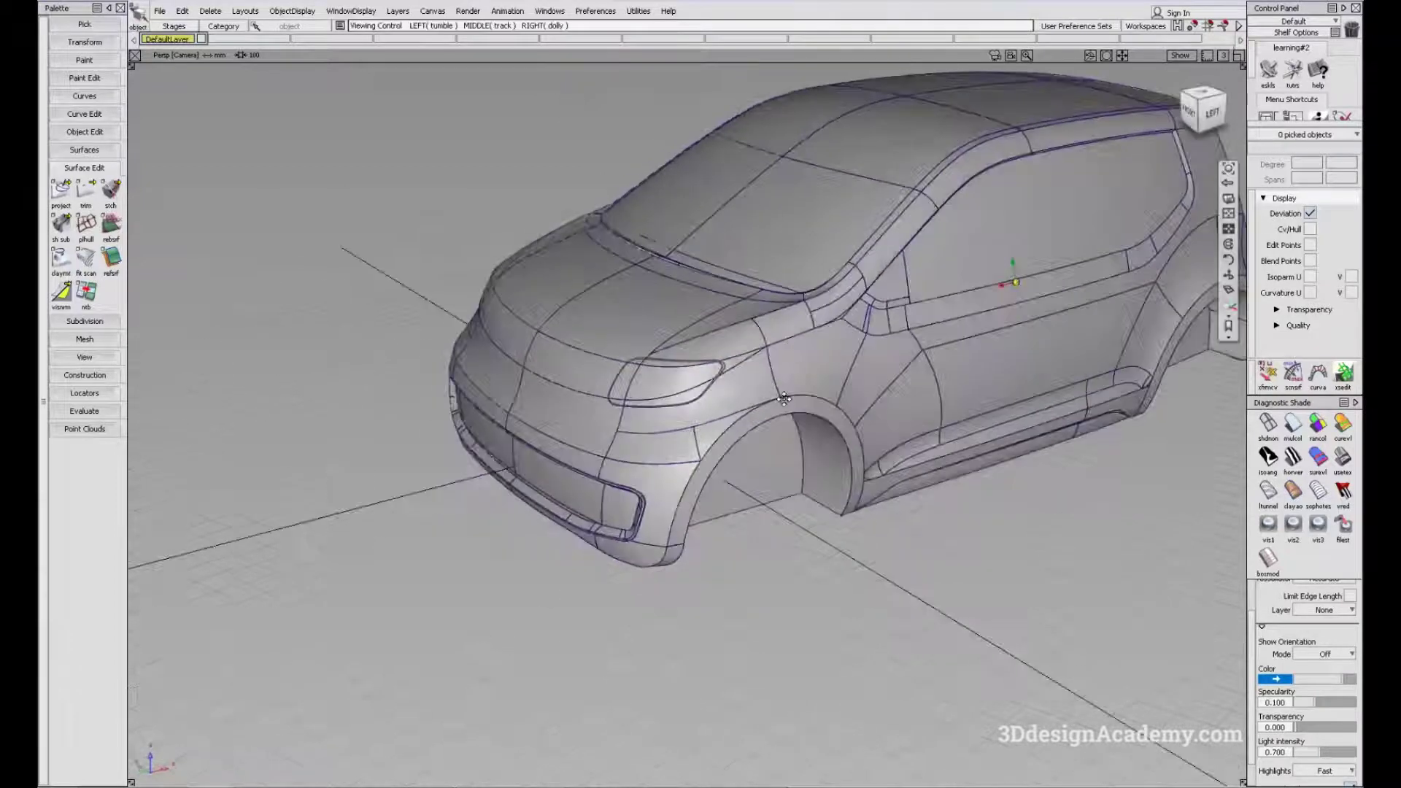
{"action": "middle_click_drag", "start_coordinate": [792, 376], "coordinate": [650, 428], "text": "alt+shift"}
{"action": "left_click_drag", "start_coordinate": [739, 405], "coordinate": [770, 372], "text": "alt+shift"}
{"action": "middle_click_drag", "start_coordinate": [770, 372], "coordinate": [735, 393], "text": "alt+shift"}
{"action": "left_click_drag", "start_coordinate": [735, 393], "coordinate": [790, 424], "text": "alt+shift"}
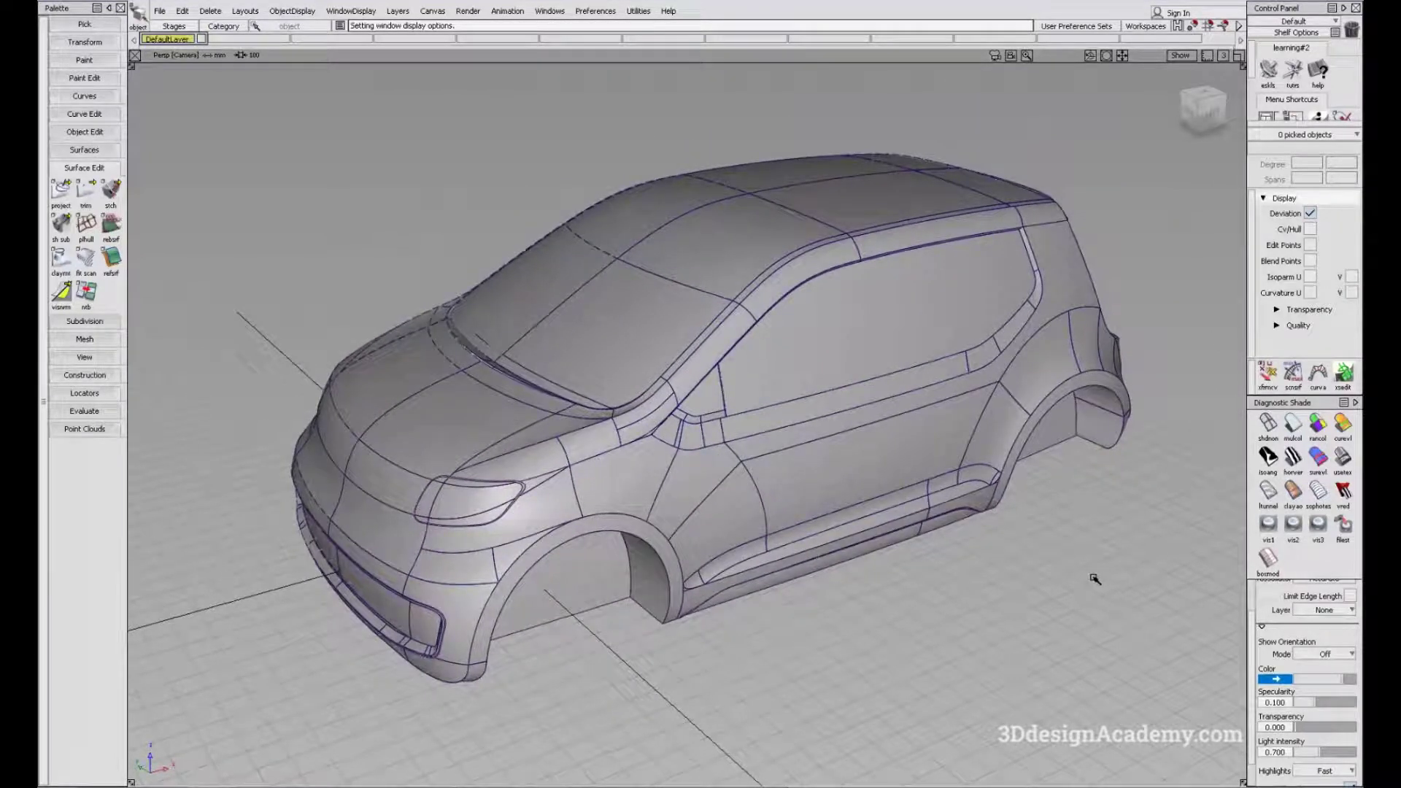
Toggle the model line display off and on again to compare the car body with and without surface edges.
{"action": "key", "text": "F12"}
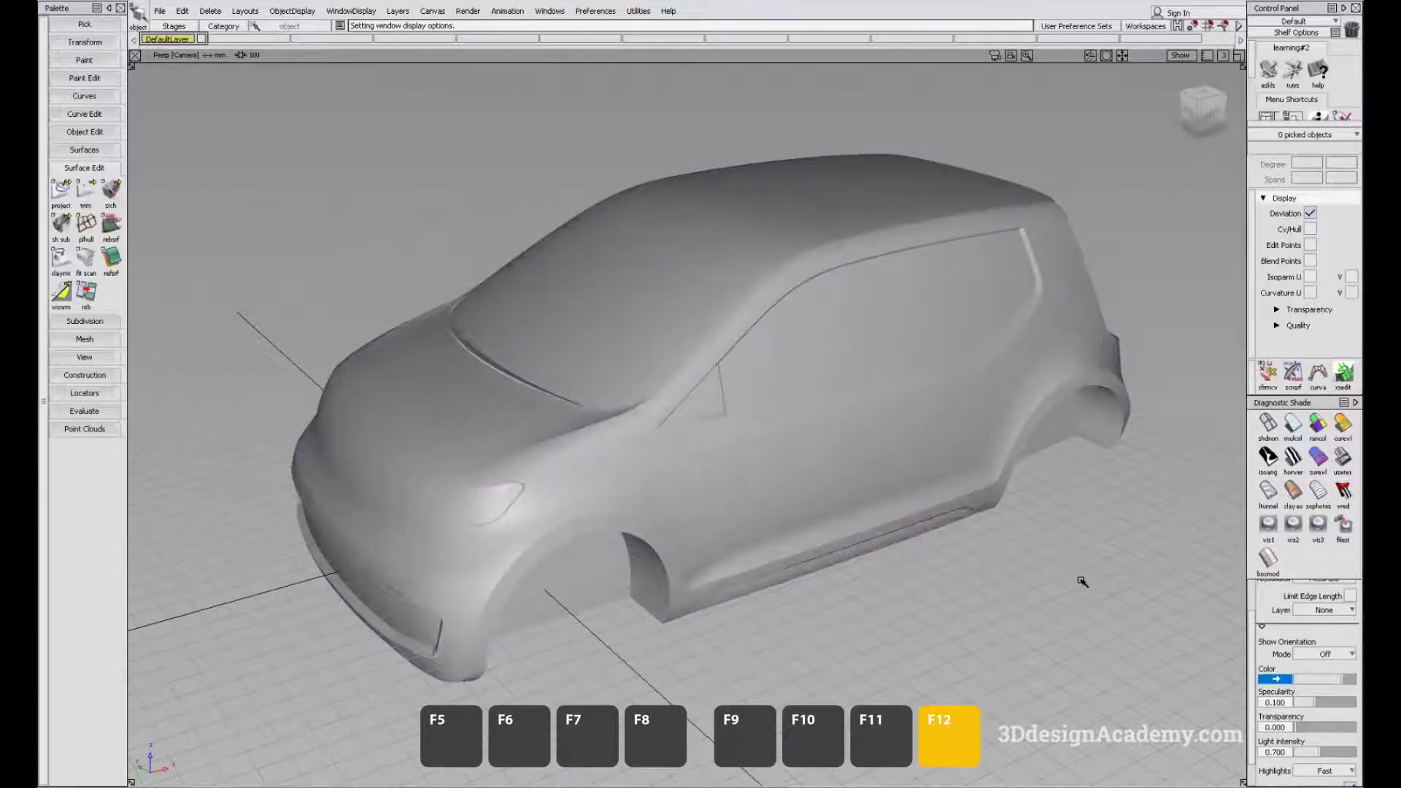
{"action": "key", "text": "F12"}
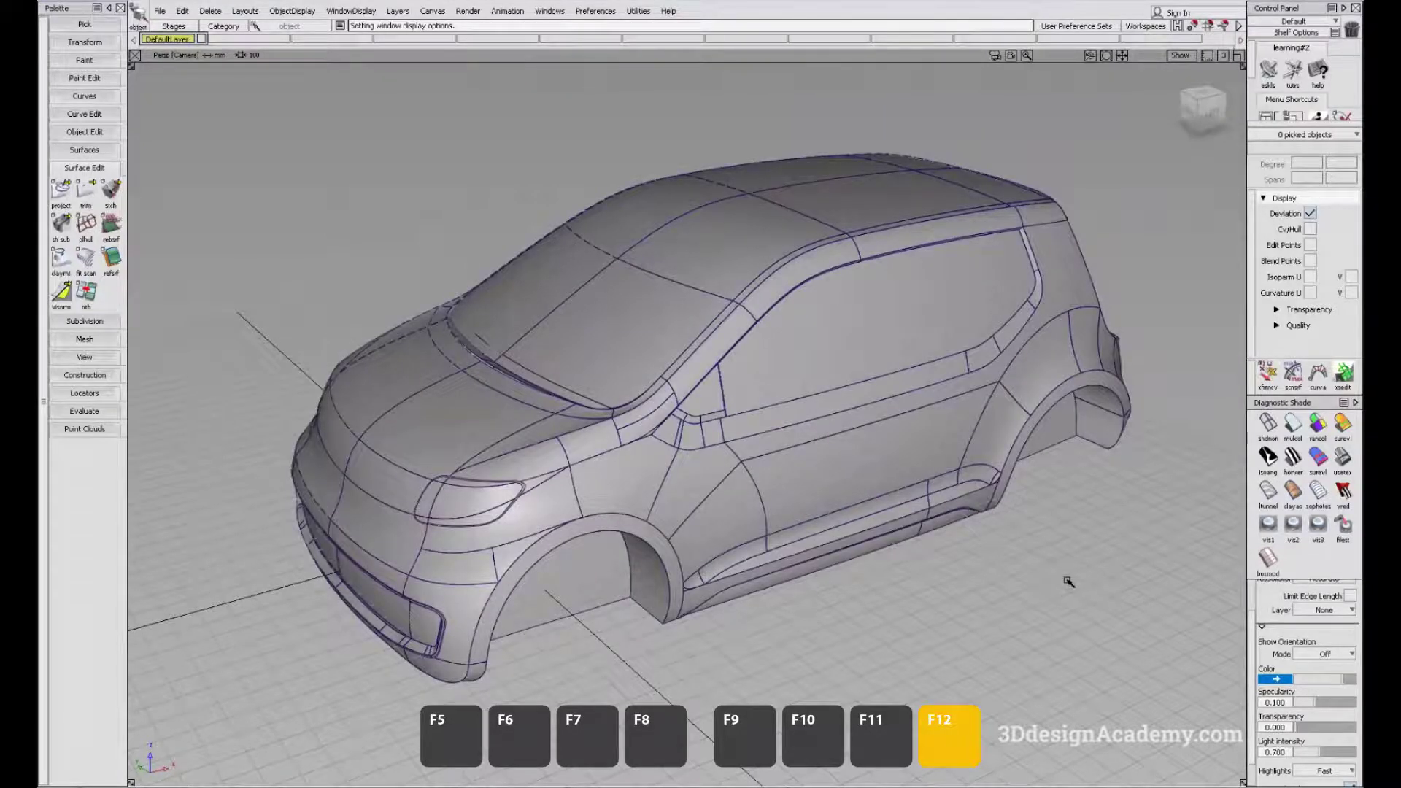
{"action": "middle_click_drag", "start_coordinate": [710, 466], "coordinate": [767, 434], "text": "alt+shift"}
{"action": "left_click_drag", "start_coordinate": [862, 600], "coordinate": [838, 506], "text": "ctrl+shift"}
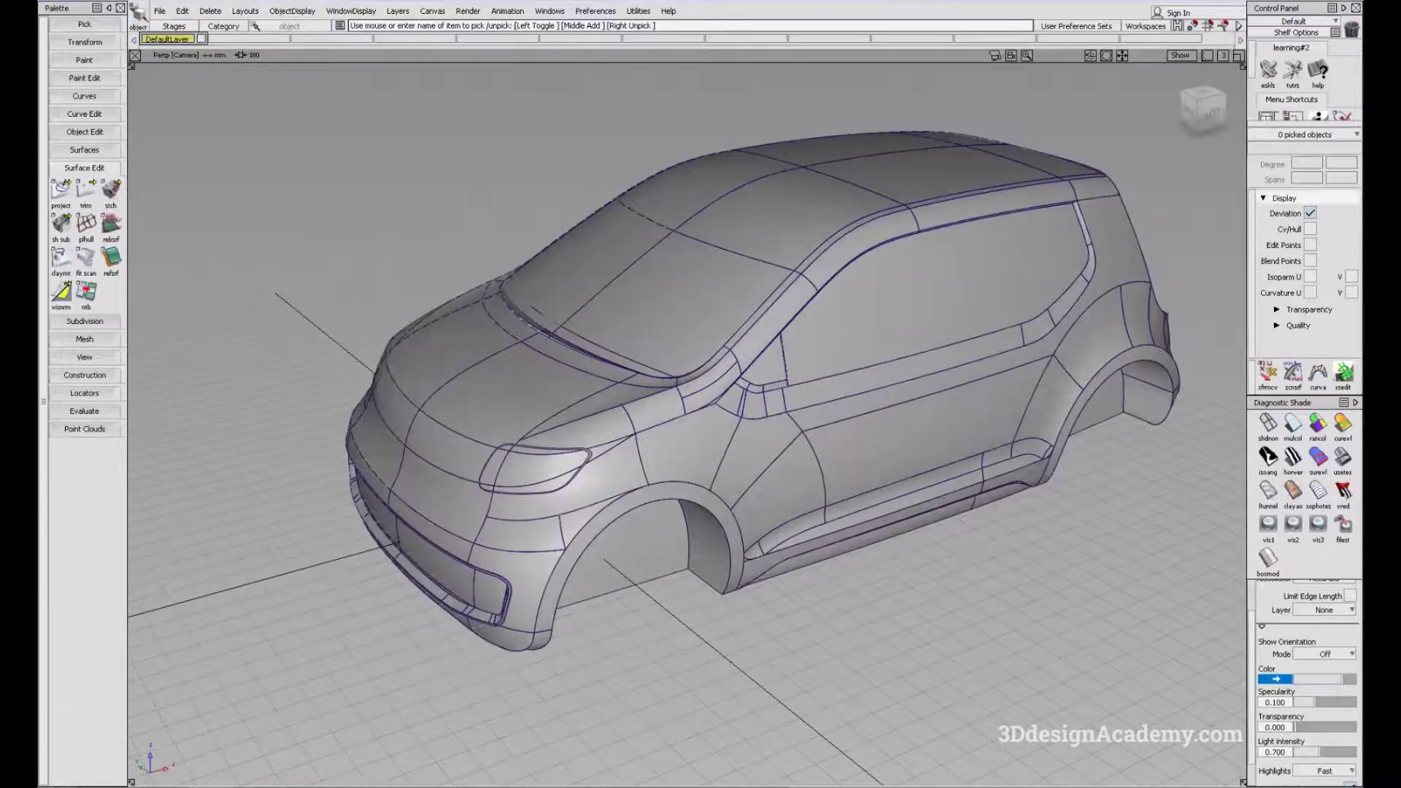